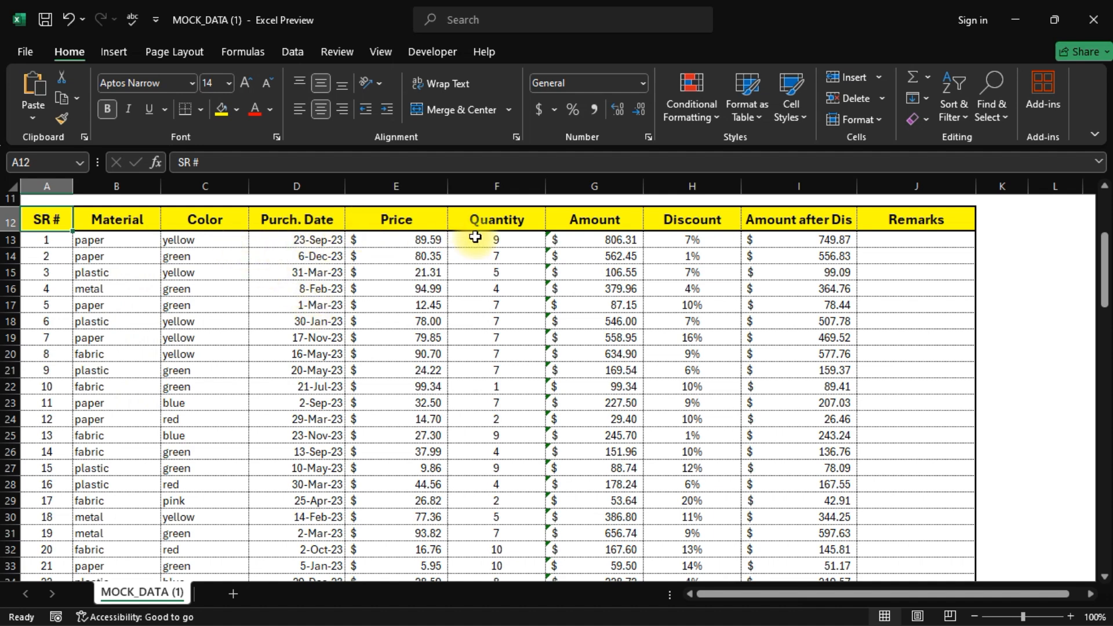
- Review the Amount formula and the summary row's Total, Discount, Repetition and Max. Price cells
click(586, 239)
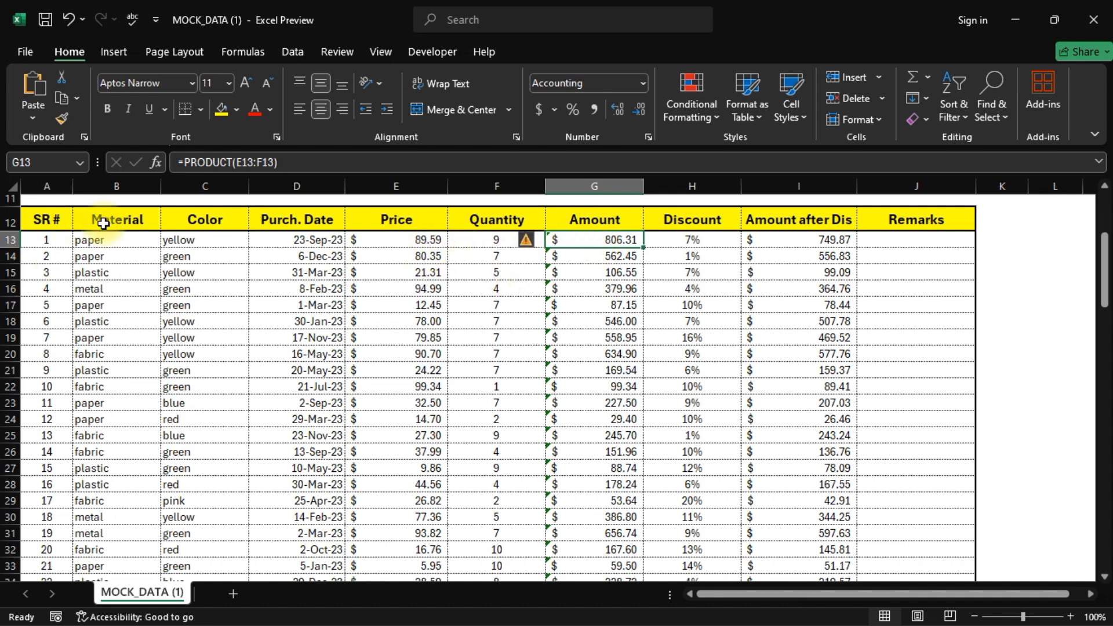
scroll(174, 348, up, 4)
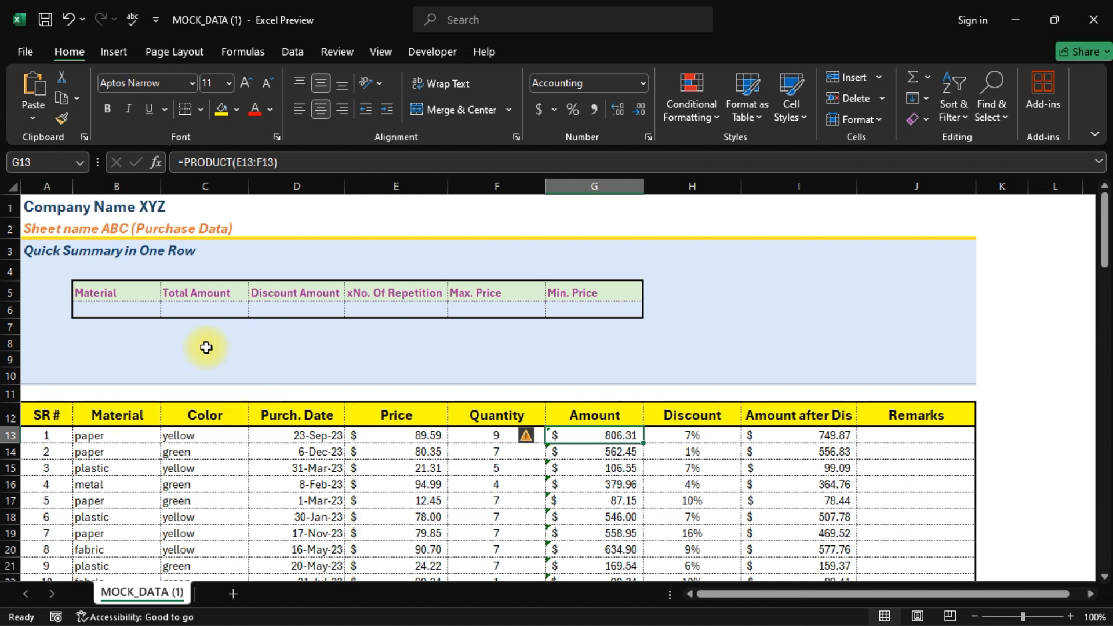
click(197, 313)
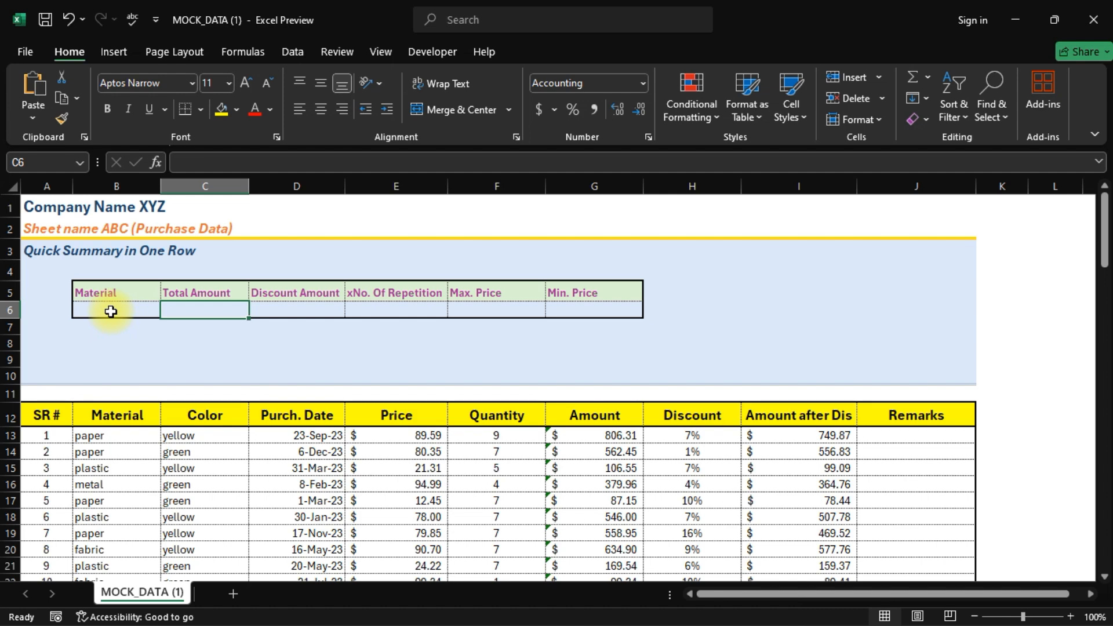
click(303, 309)
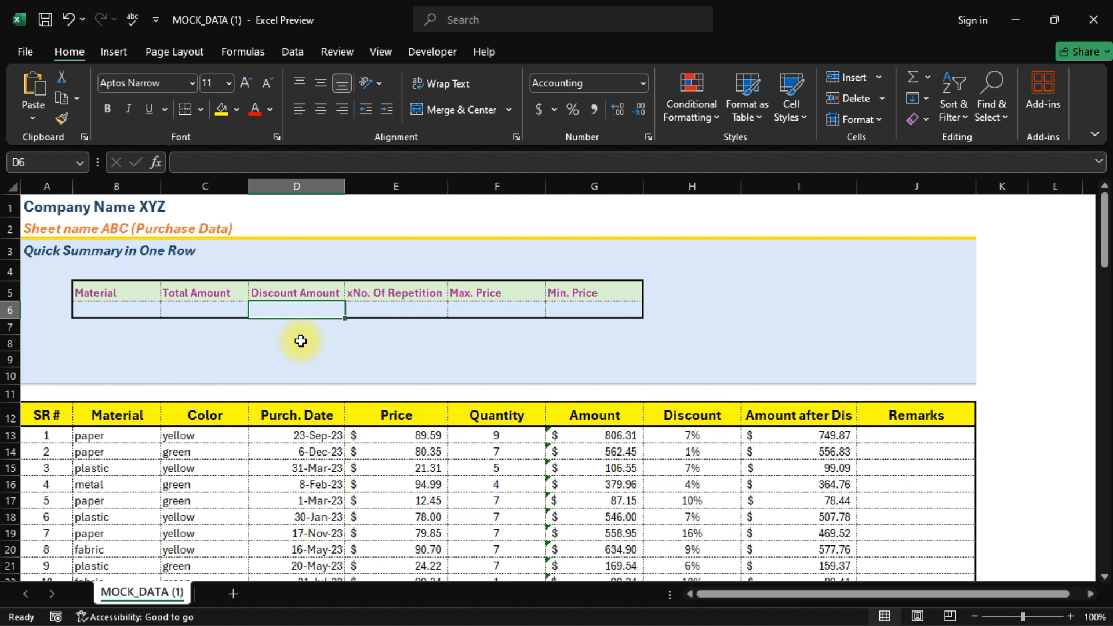
click(403, 309)
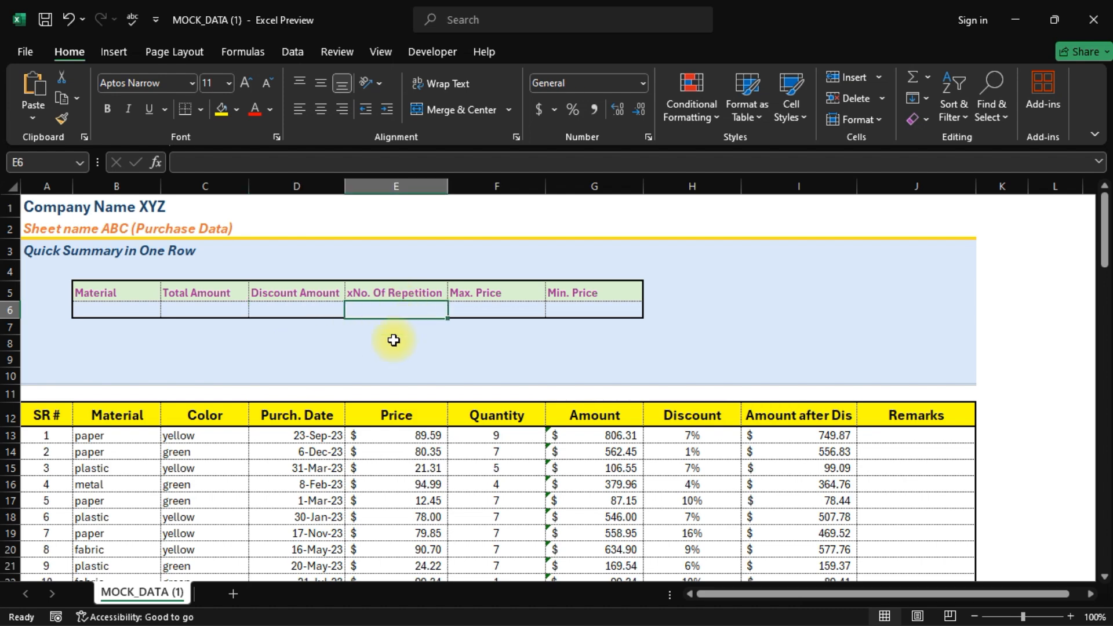
click(119, 442)
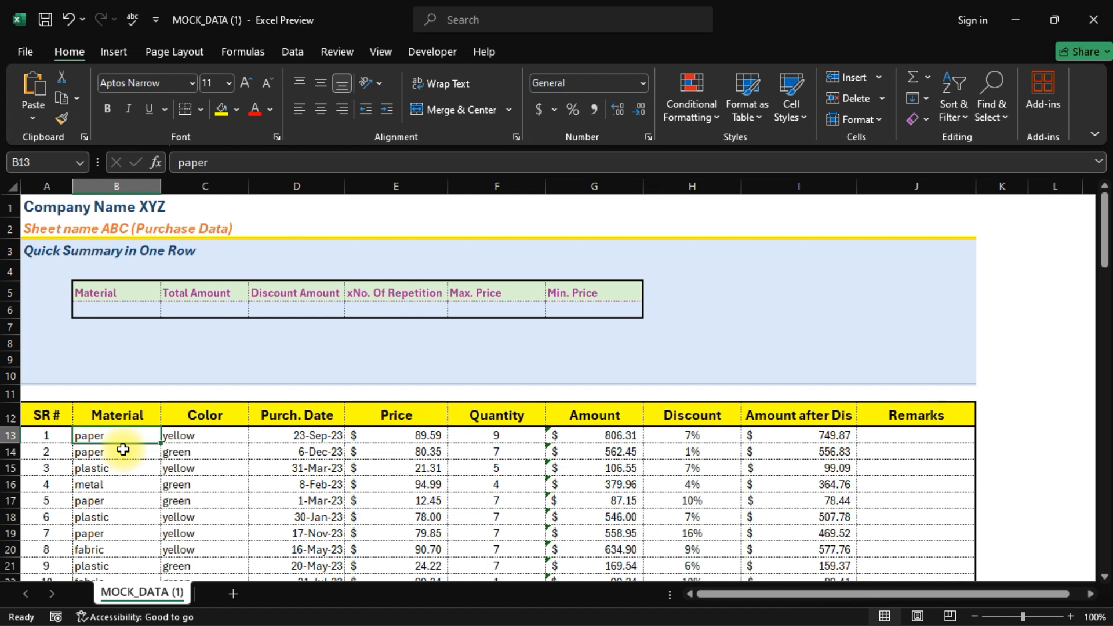
scroll(131, 506, down, 6)
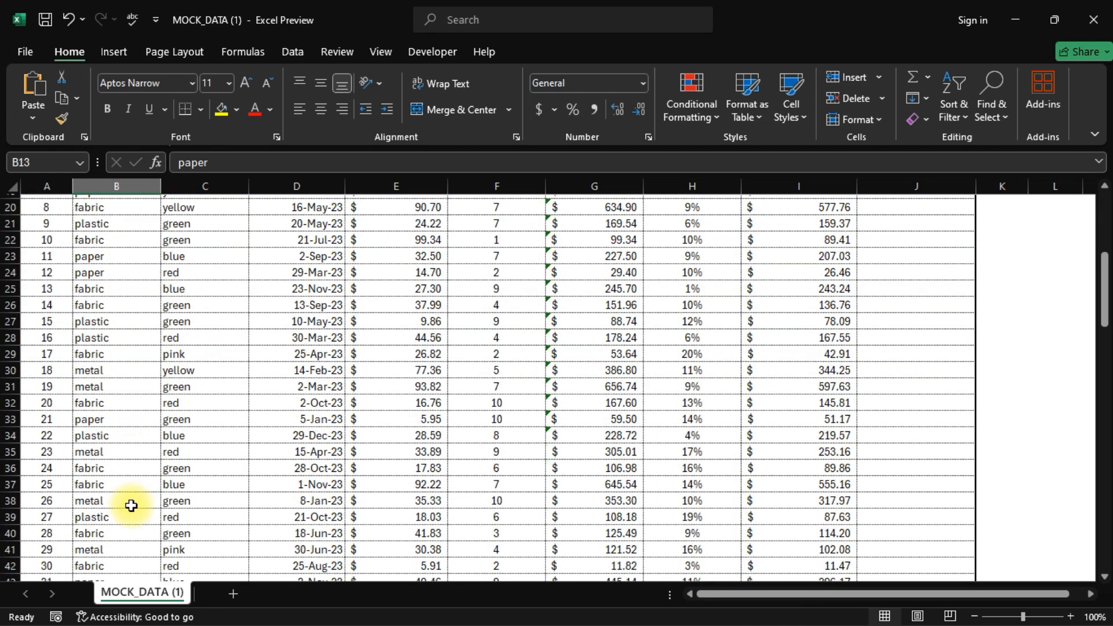
scroll(131, 506, up, 6)
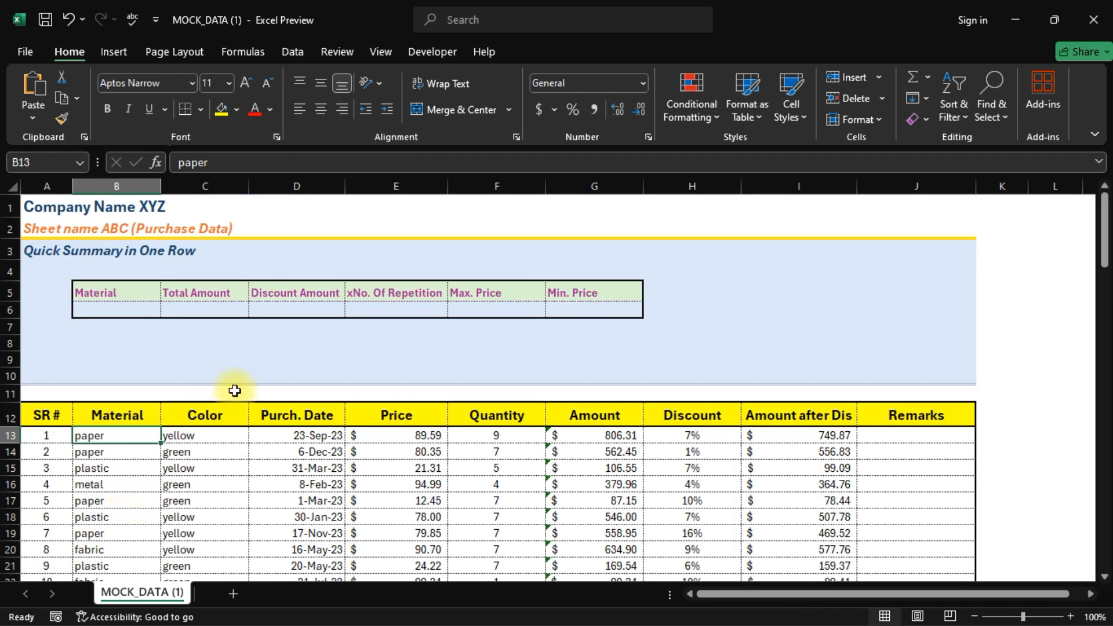
click(365, 298)
click(378, 311)
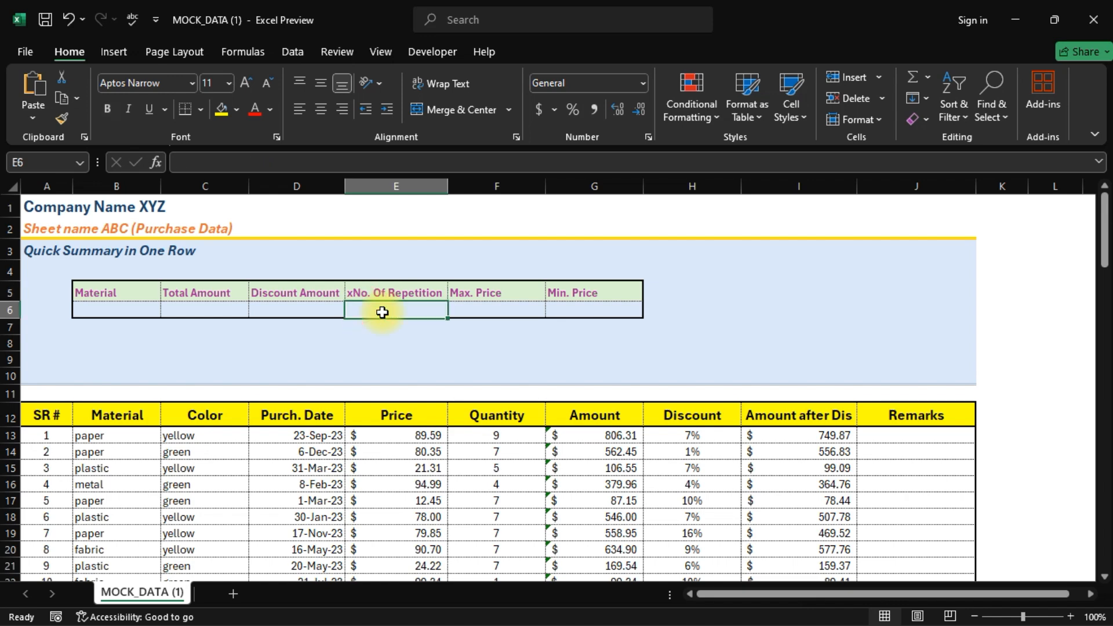
click(487, 308)
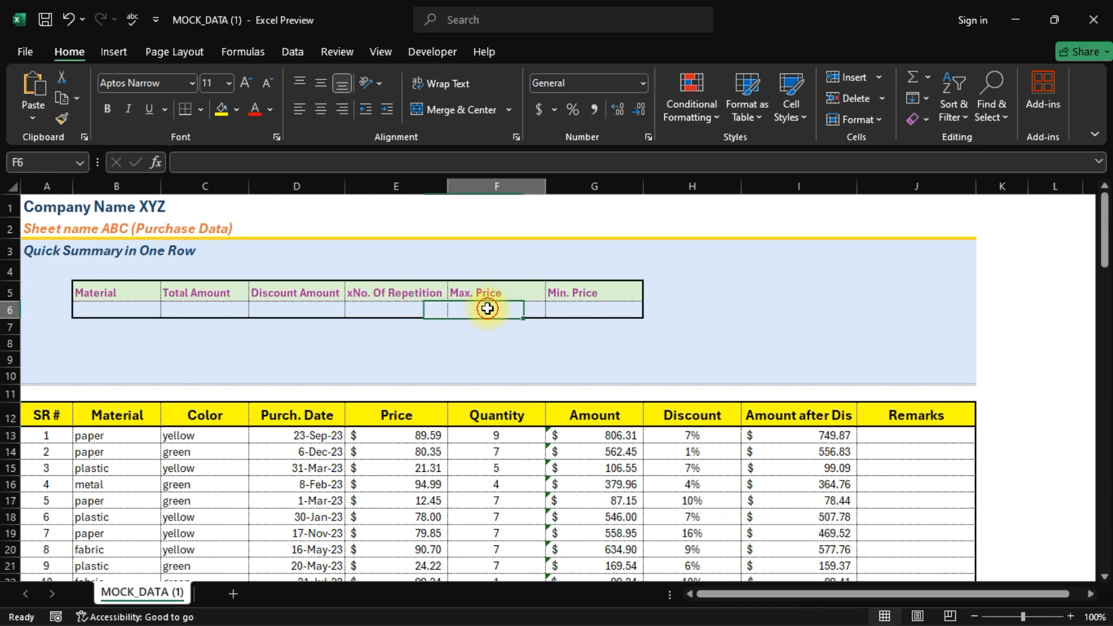
scroll(399, 469, down, 1)
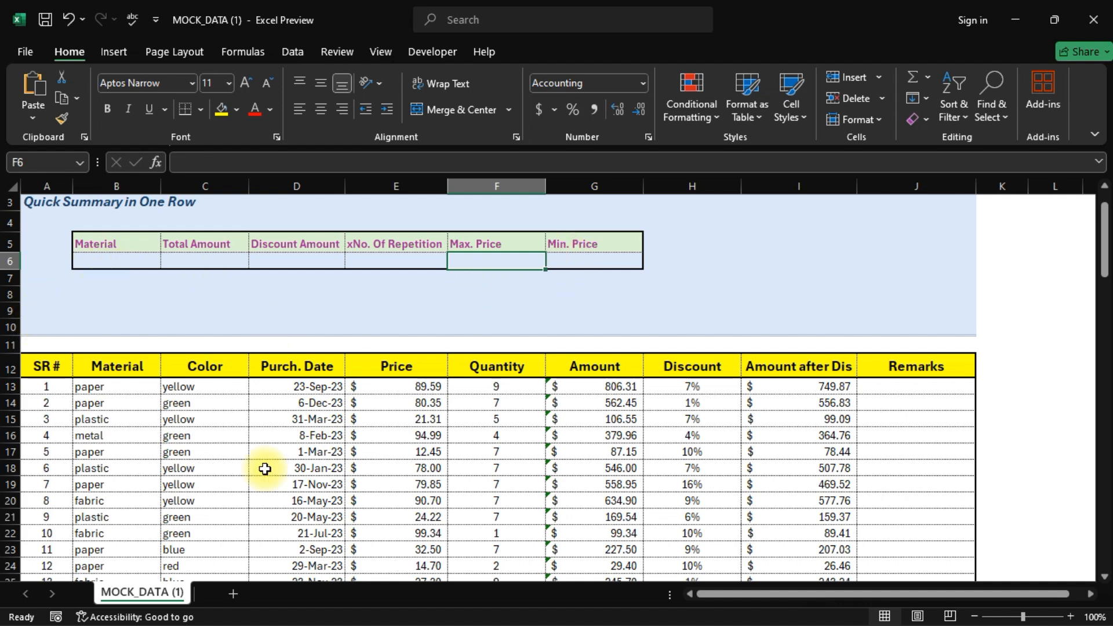
scroll(265, 475, up, 1)
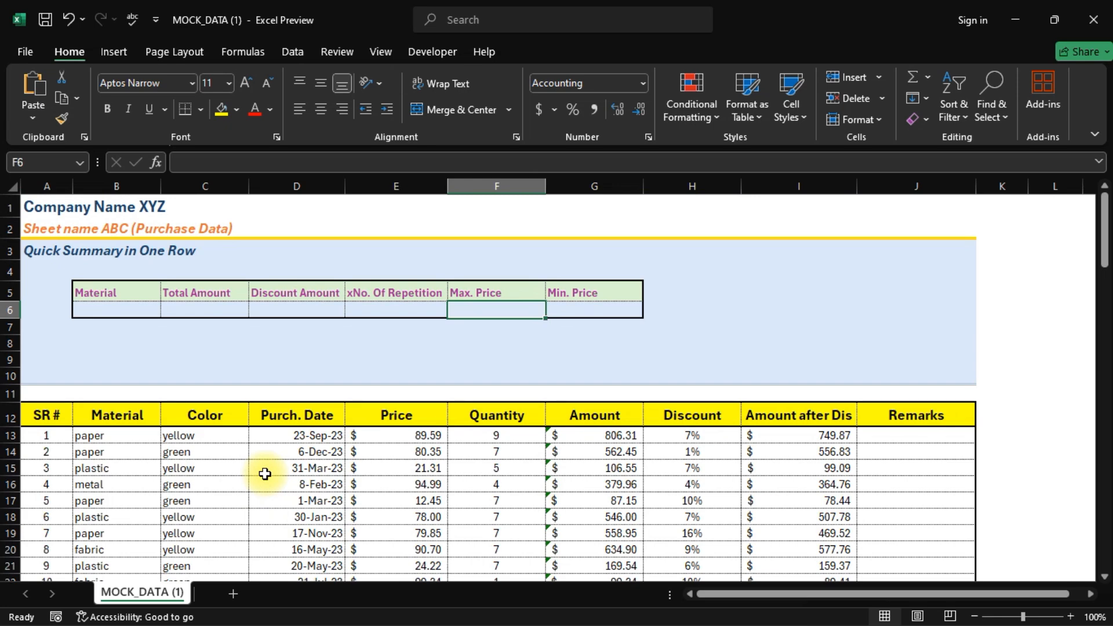
- Give B6 a List data validation with source $B$13:$B$112
click(120, 307)
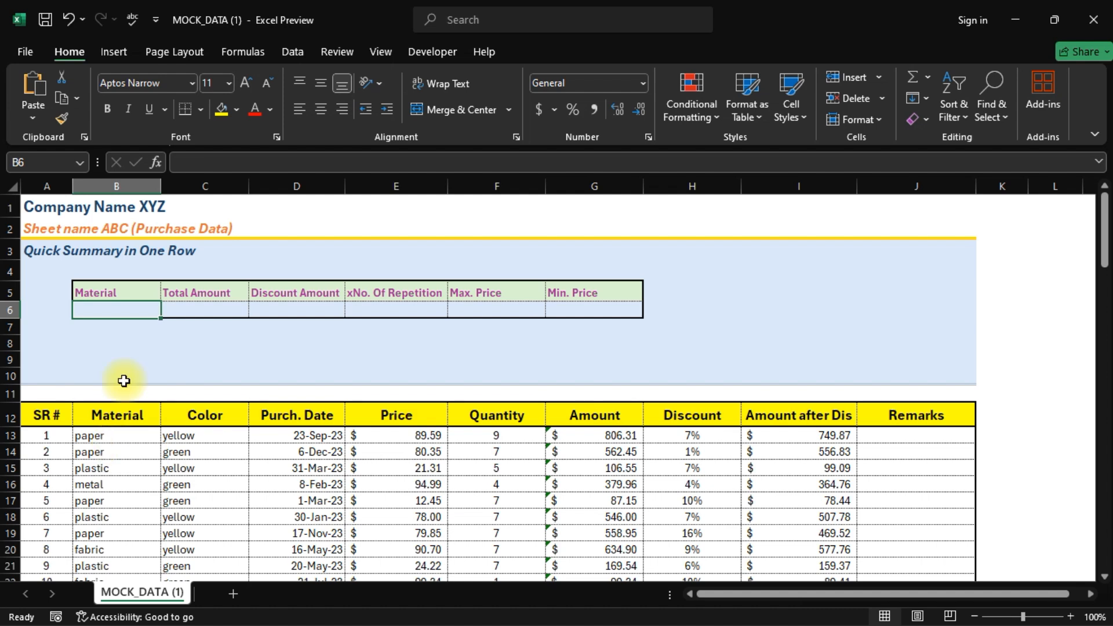
click(284, 52)
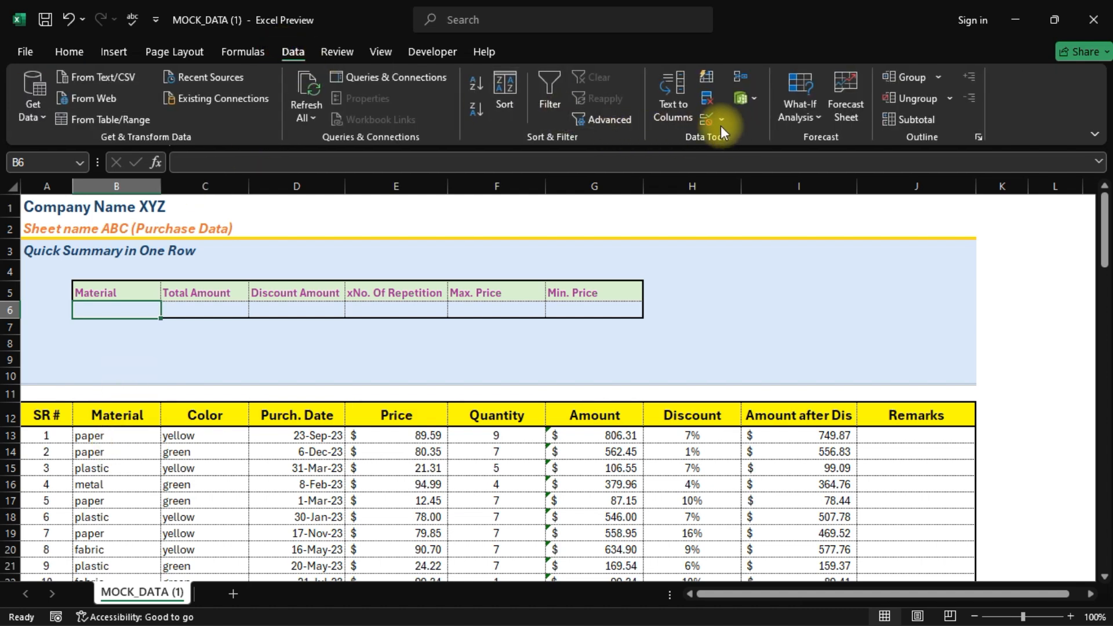
click(707, 121)
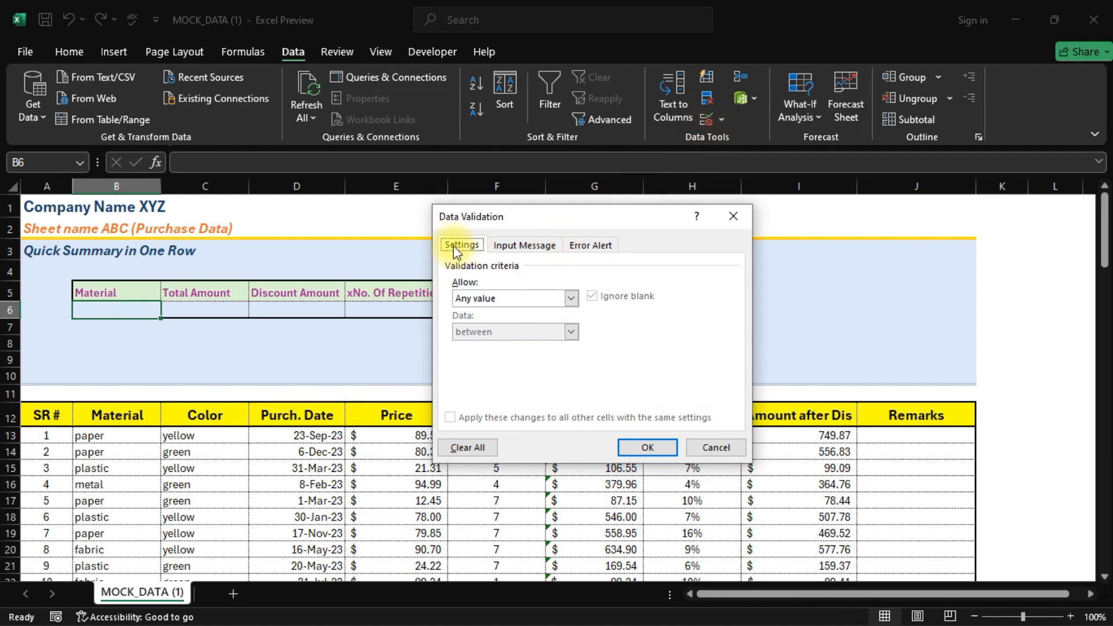
click(464, 298)
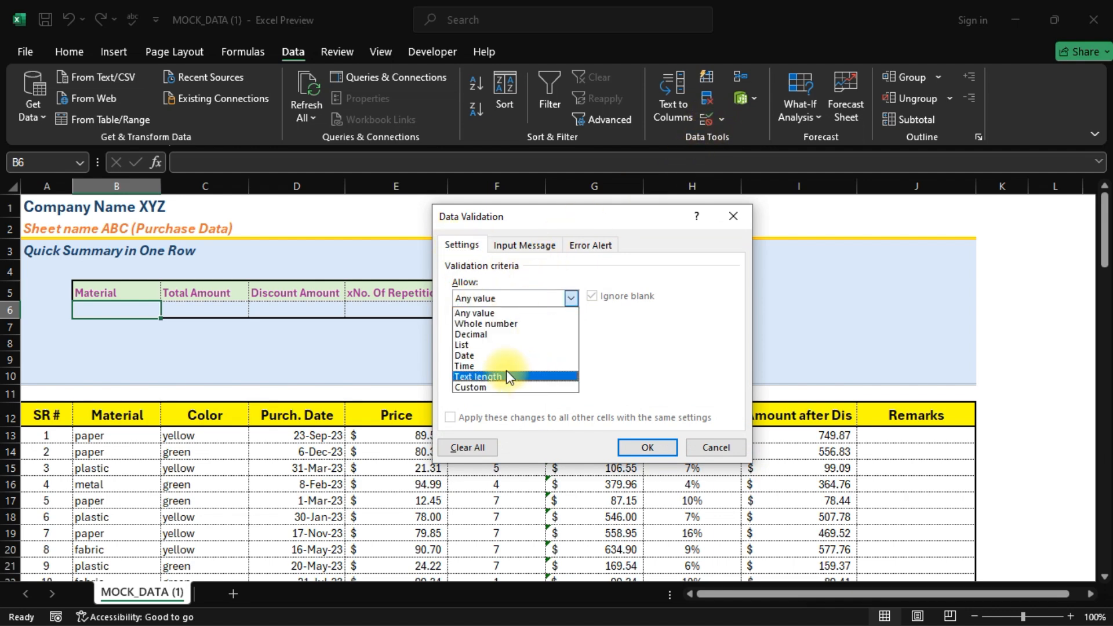
click(462, 348)
click(464, 364)
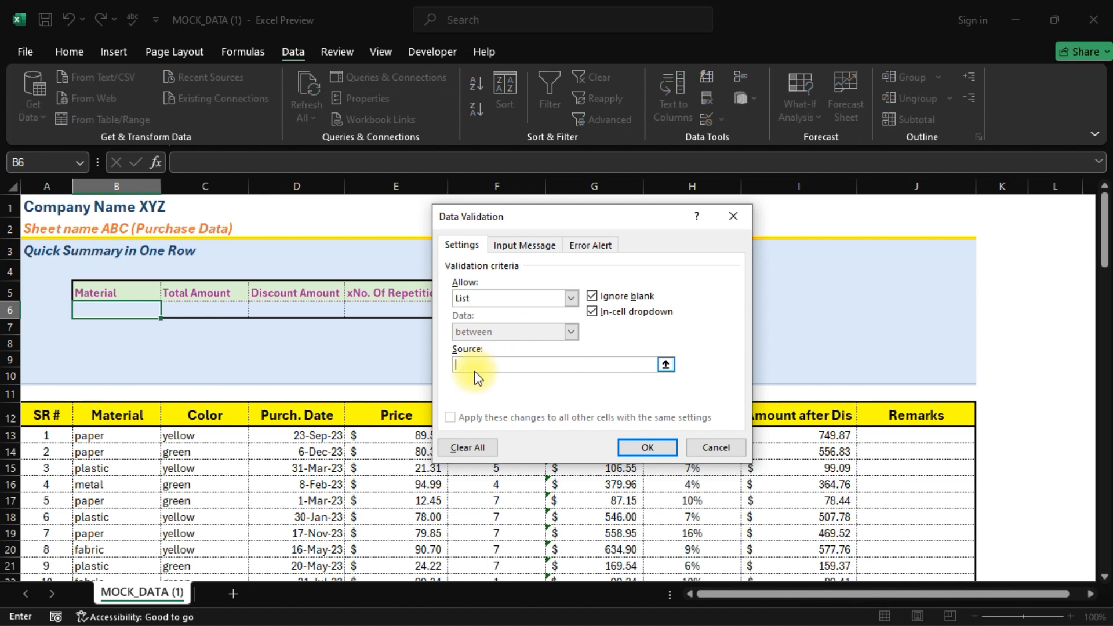
click(107, 435)
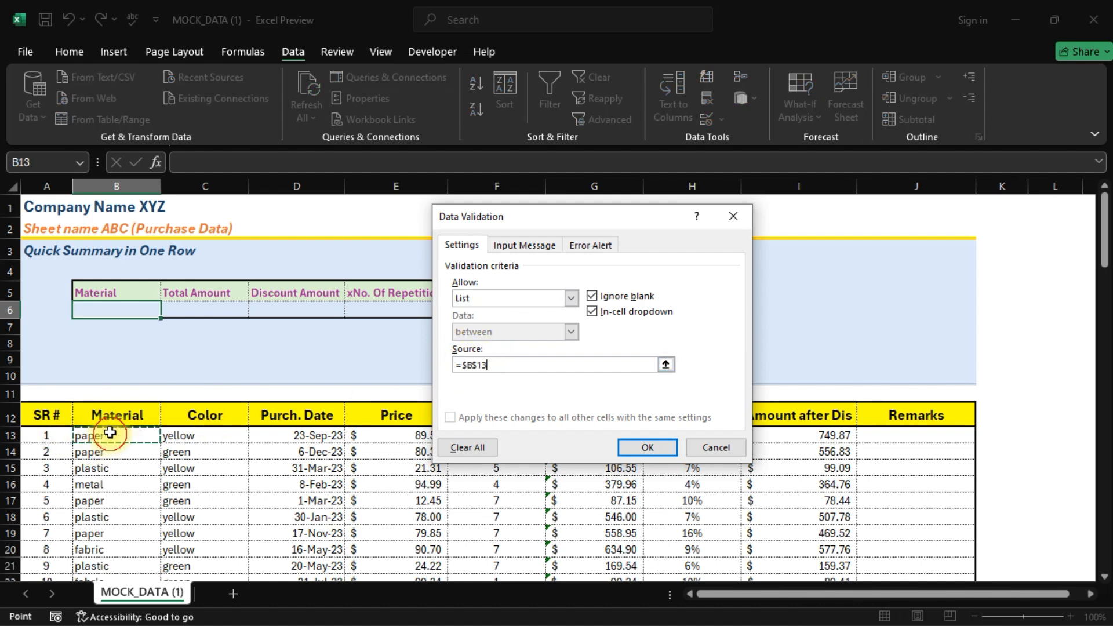
key(ctrl+shift+Down)
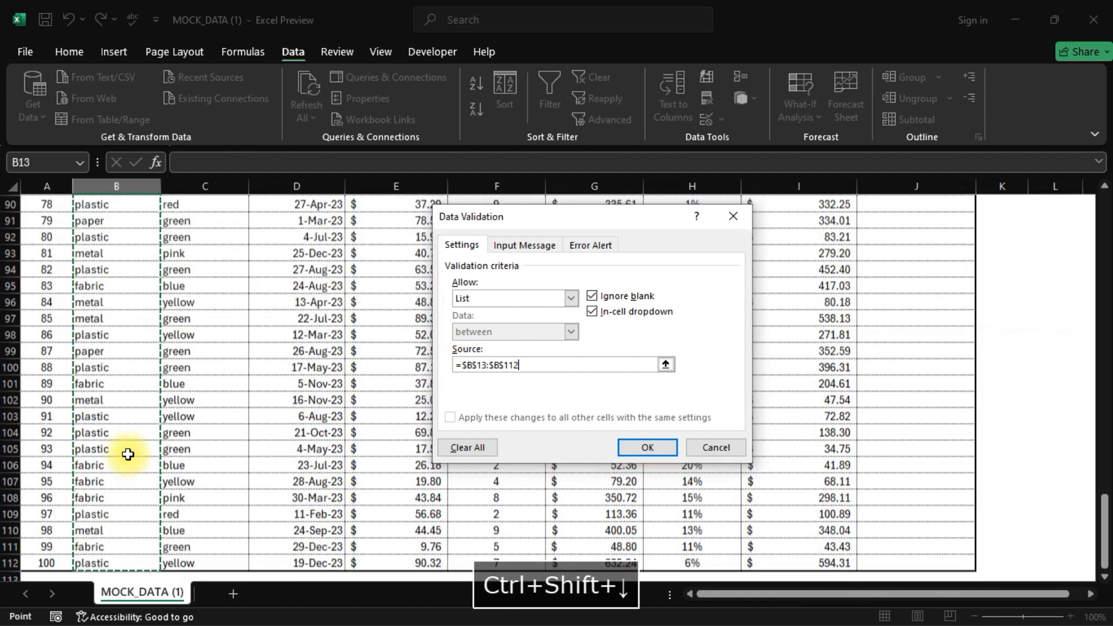
scroll(123, 463, up, 20)
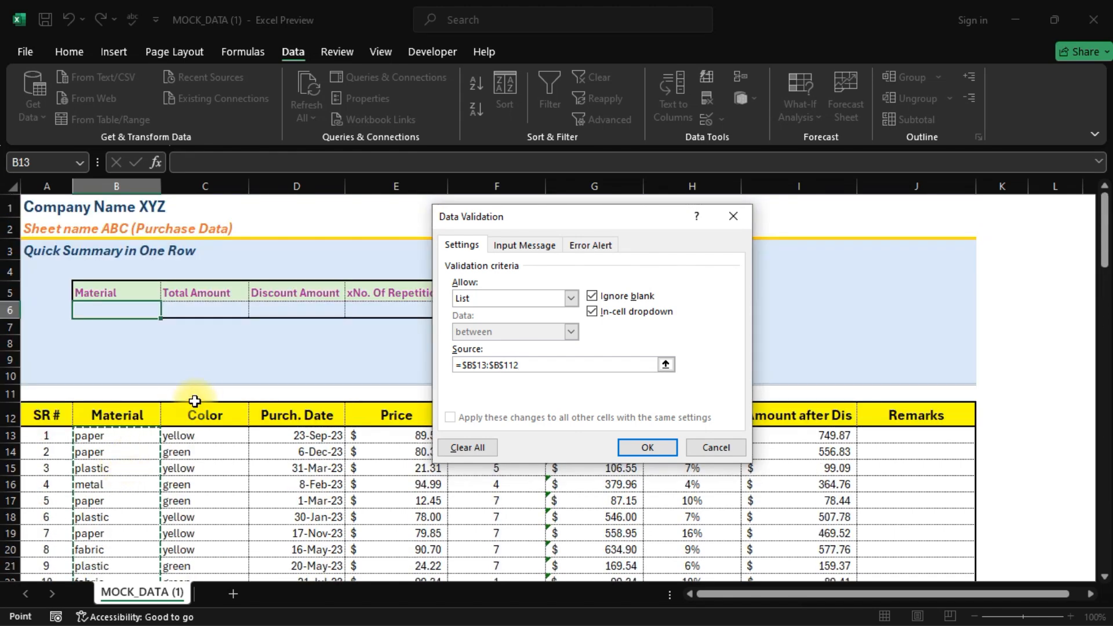
click(646, 446)
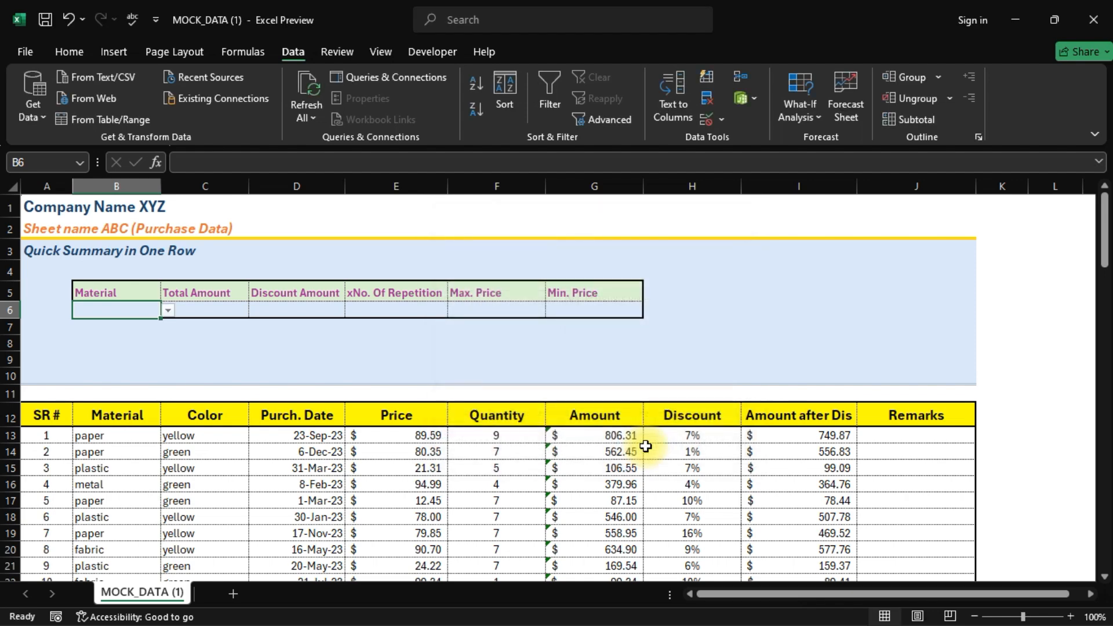
- Pick paper from B6's dropdown, then review the Amount formulas in G13 and G14
click(167, 311)
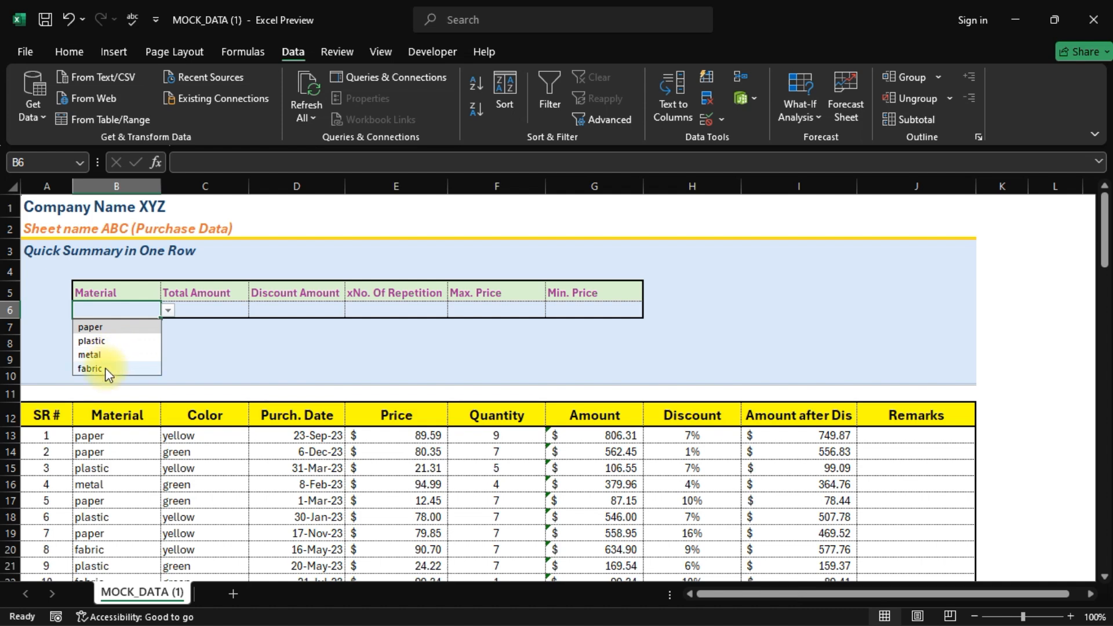
click(93, 328)
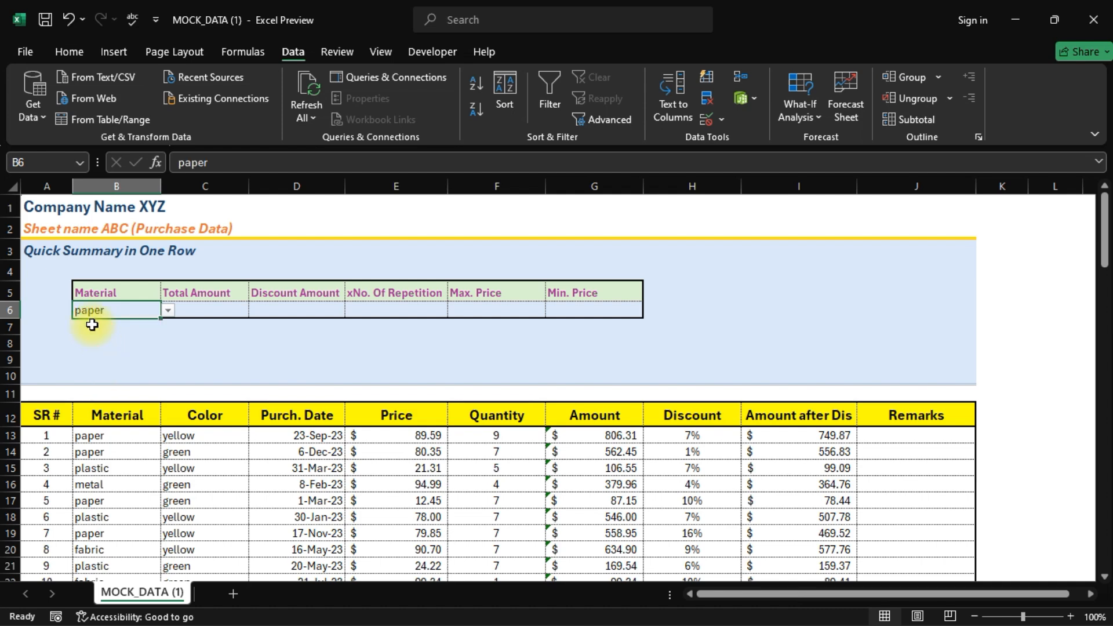
click(218, 312)
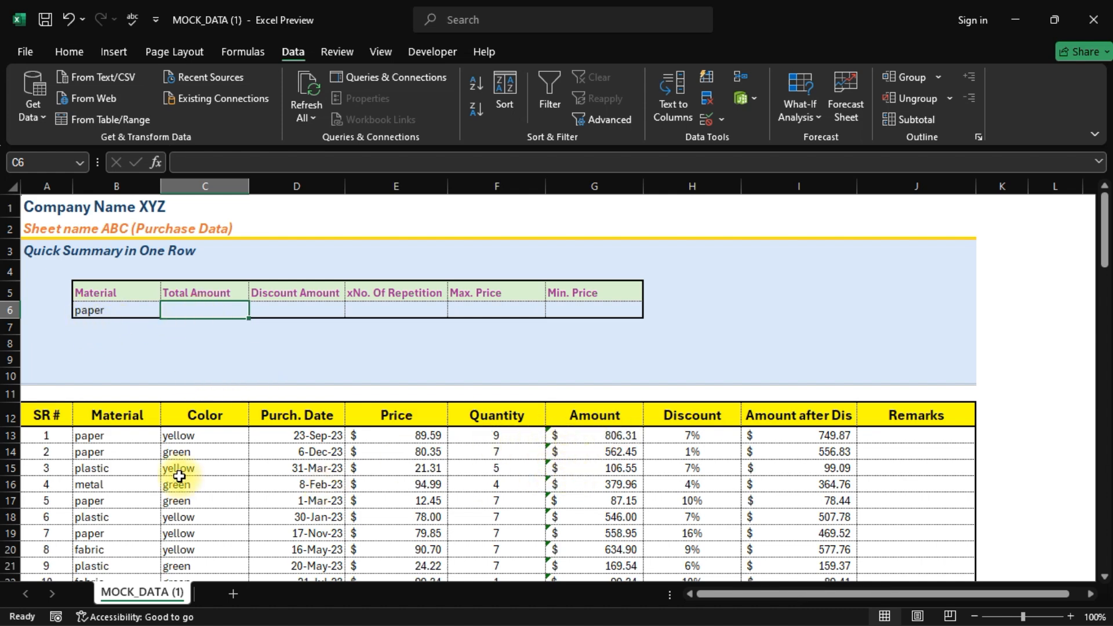
click(606, 437)
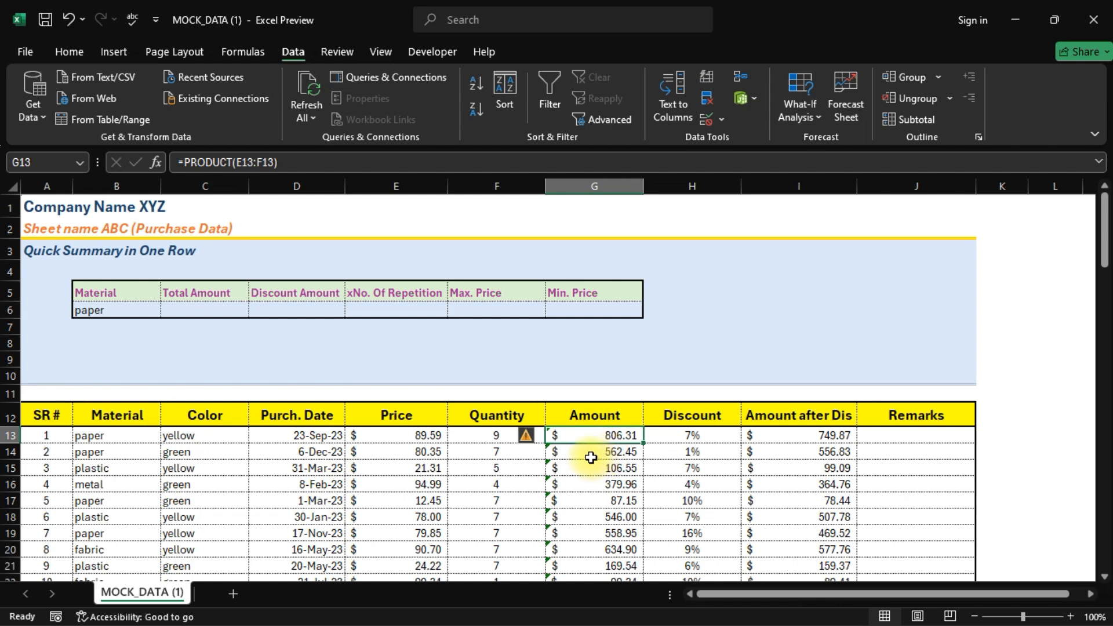
click(583, 454)
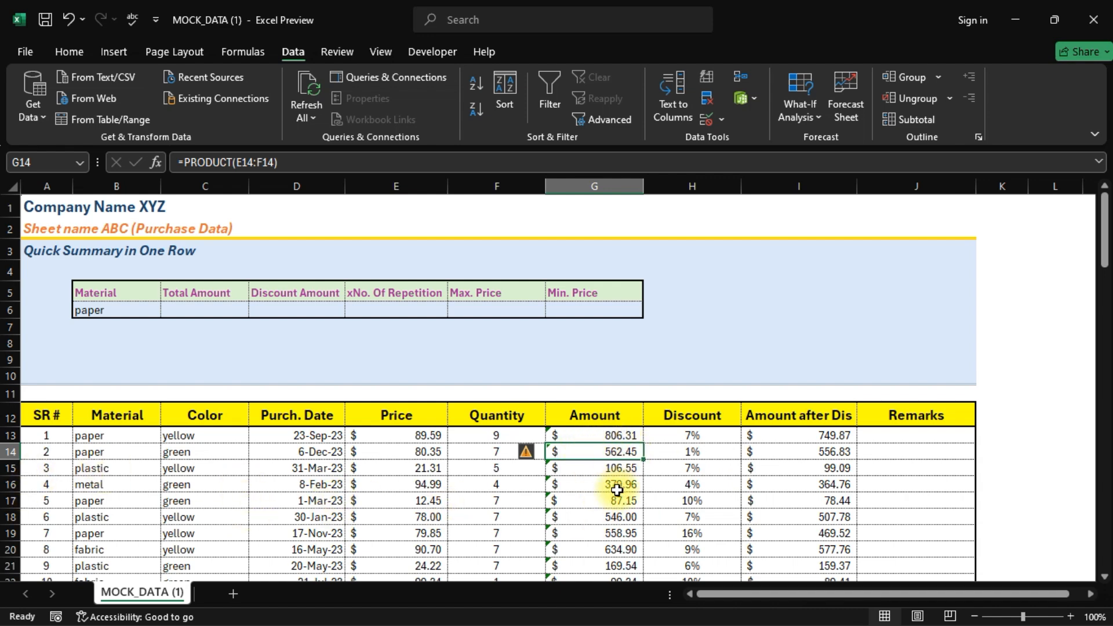
click(229, 311)
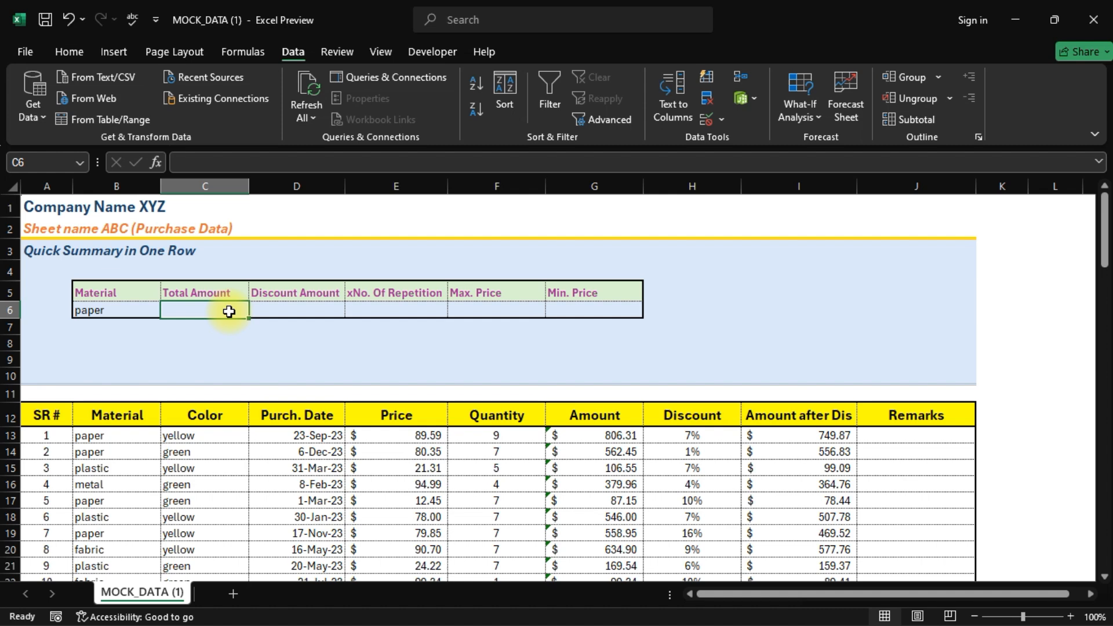
- Enter =SUMIF(B12:B112,B6,G13:G112) in C6, totalling paper Amounts to $4,869.03
text(=Sumif)
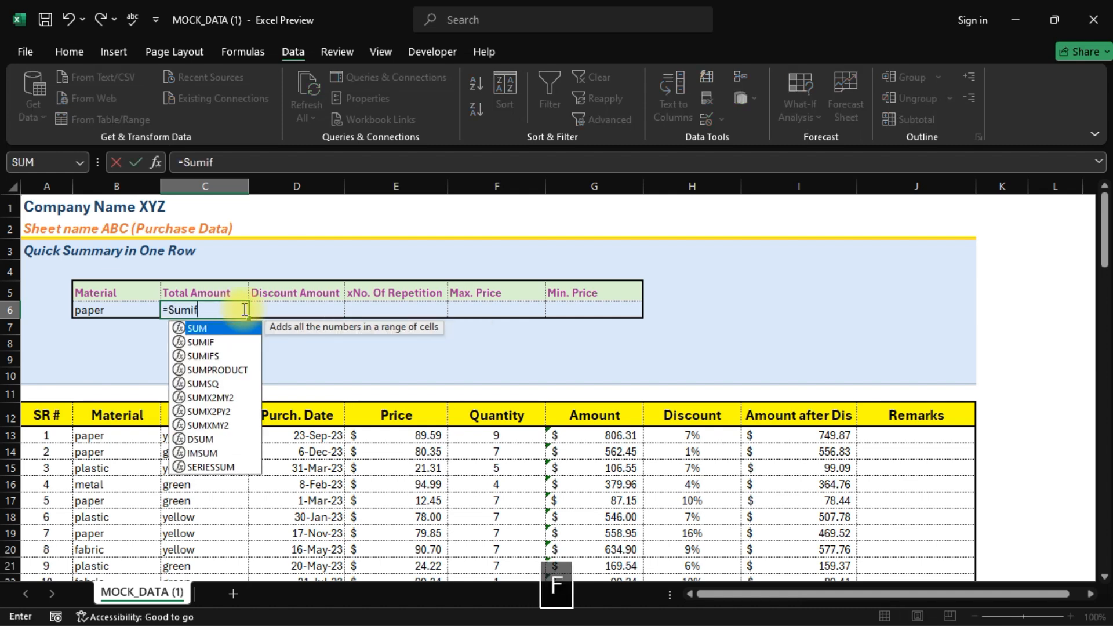
key(Tab)
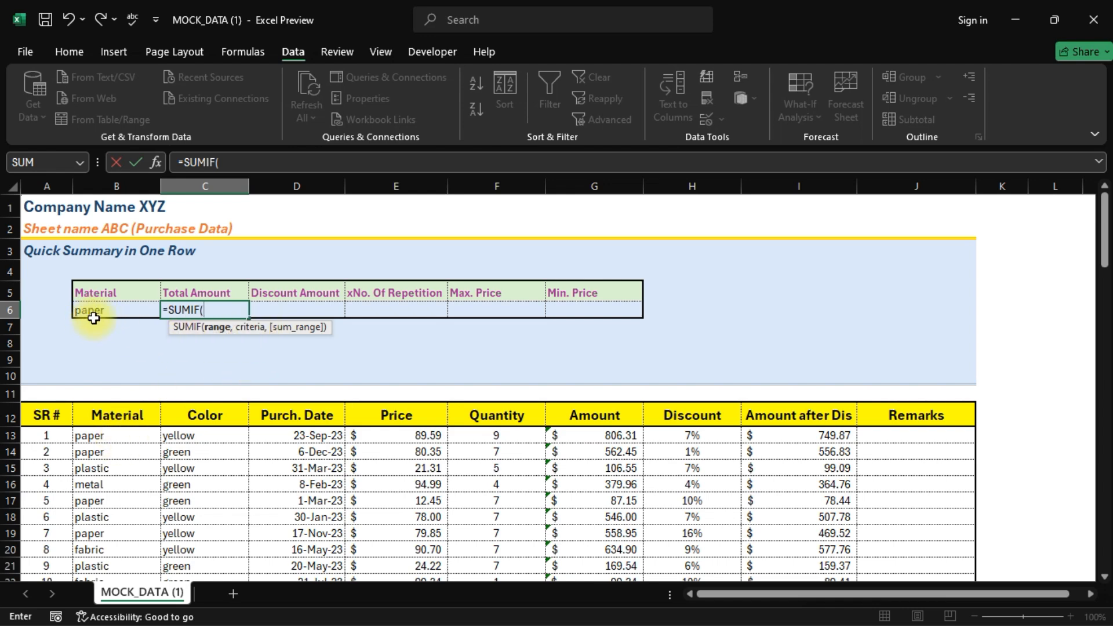
click(116, 436)
key(Up)
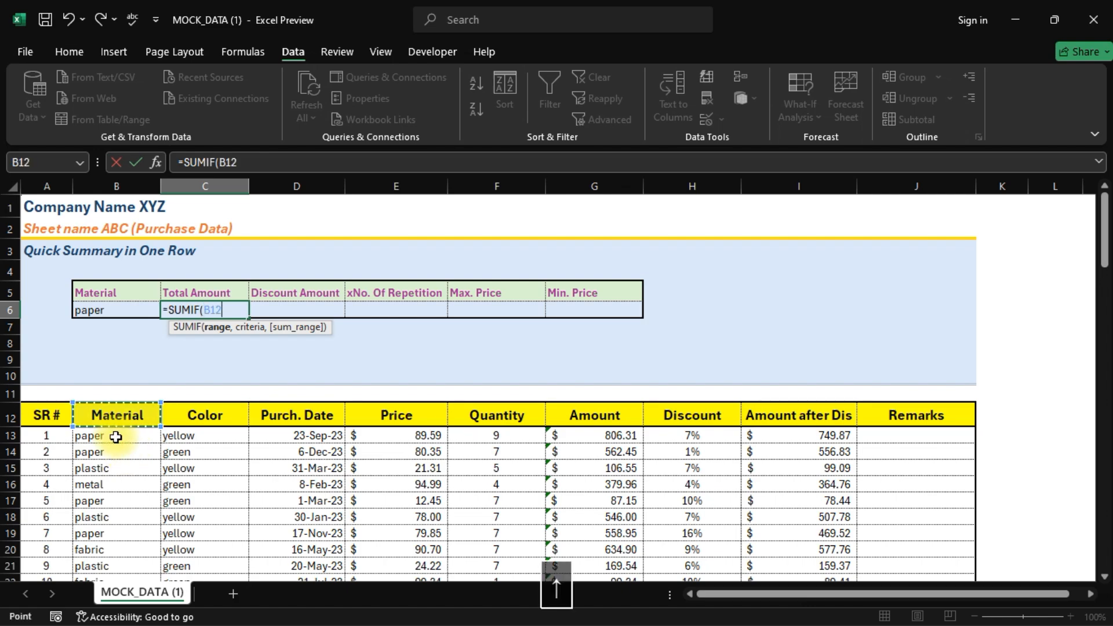
key(ctrl+shift+Down)
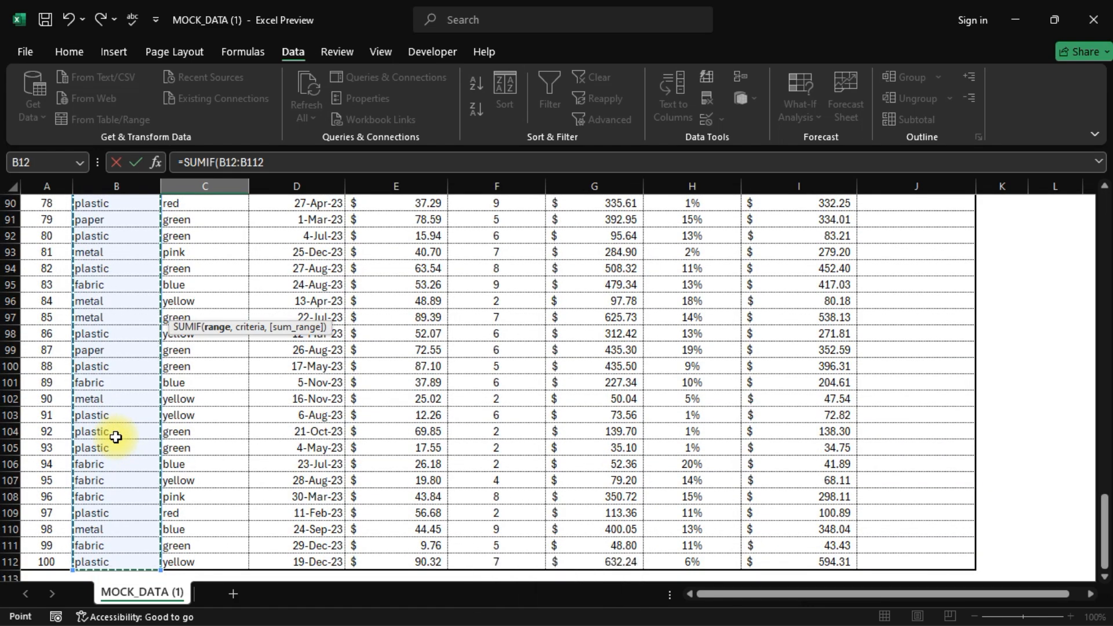
text(,)
scroll(116, 437, up, 20)
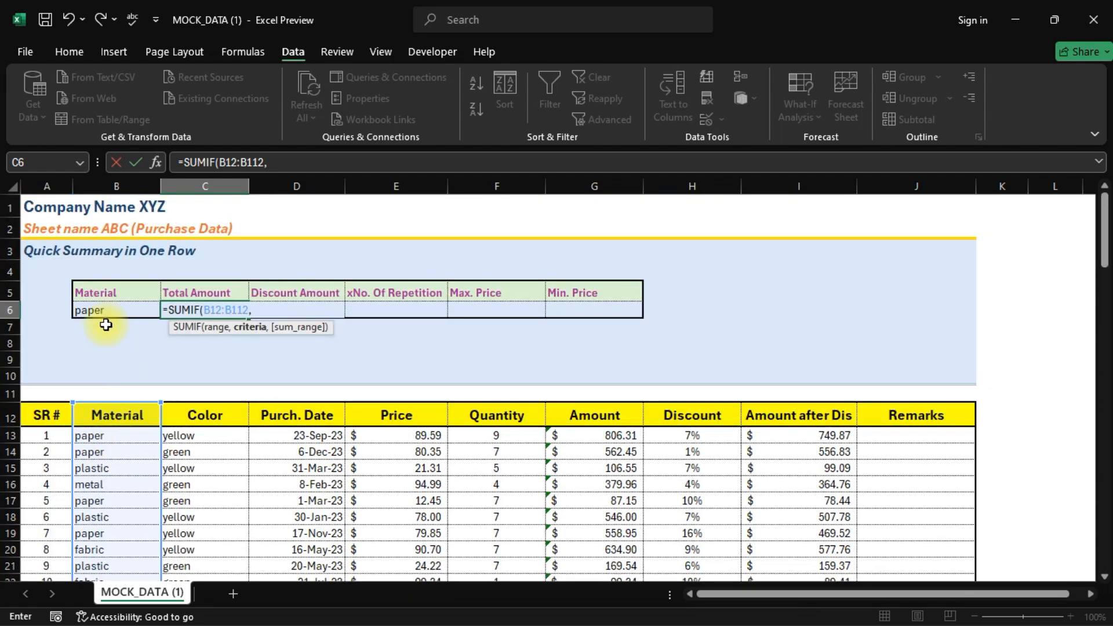
click(100, 311)
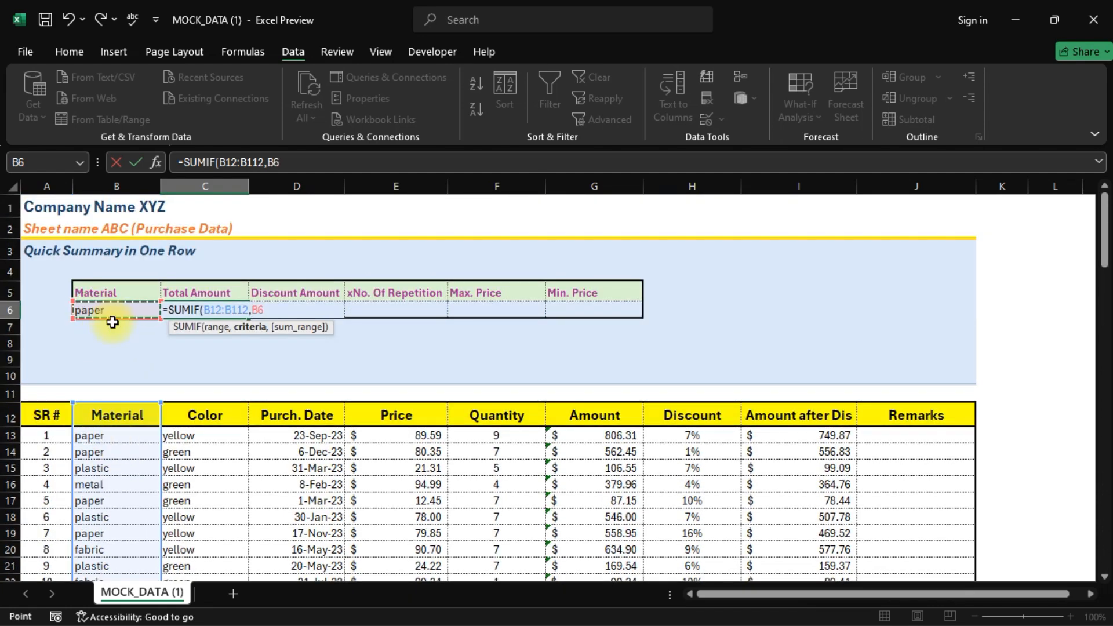
text(,)
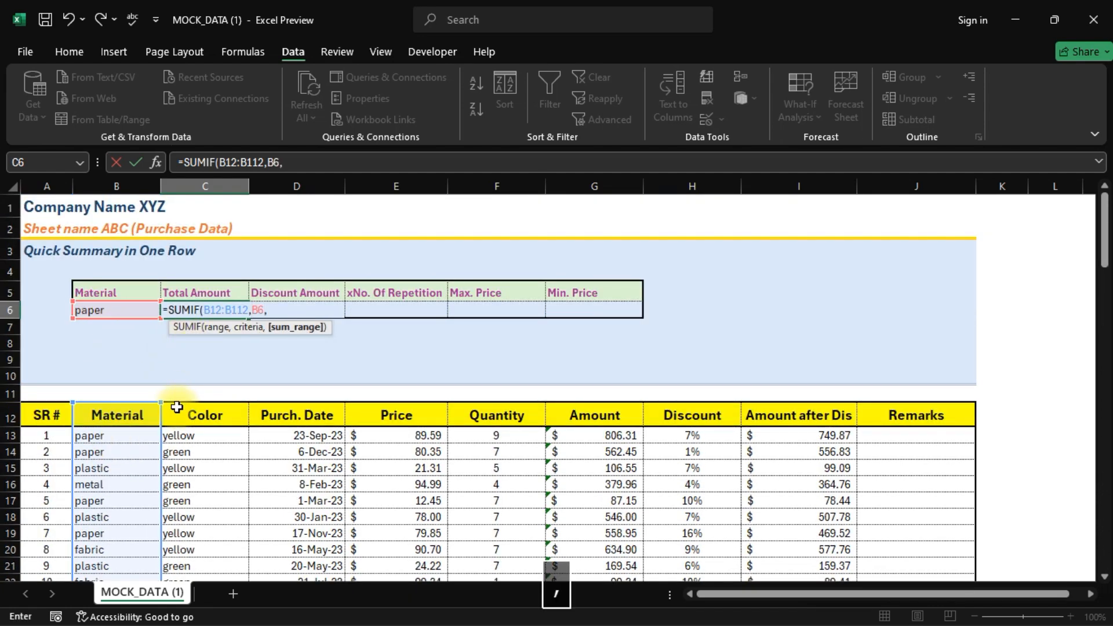
click(580, 437)
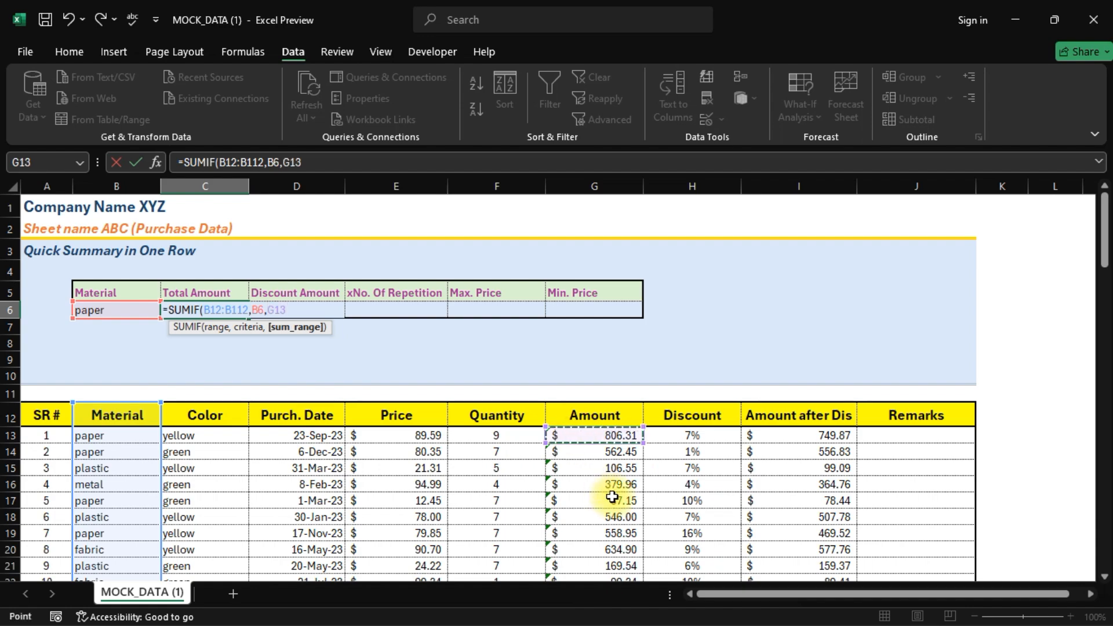
key(ctrl+shift+Down)
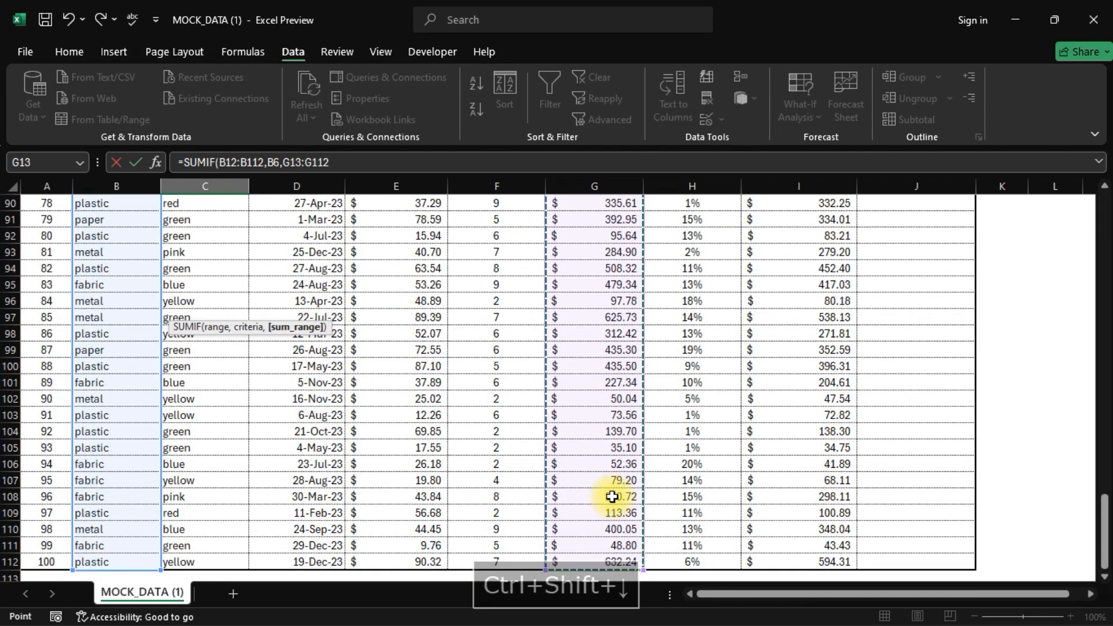
scroll(613, 497, up, 20)
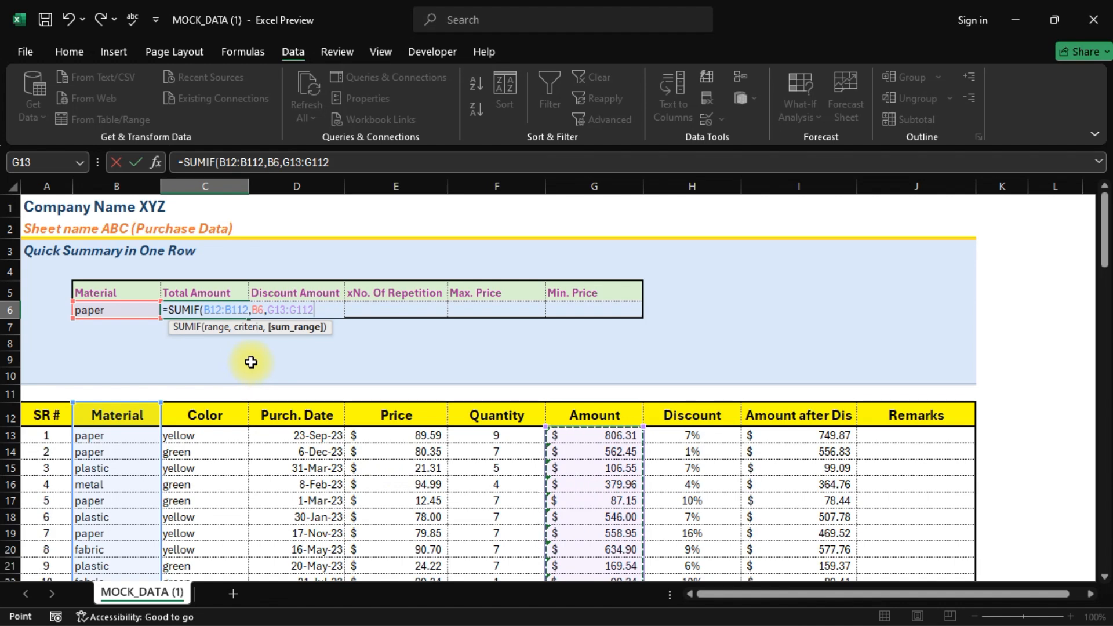
key(Return)
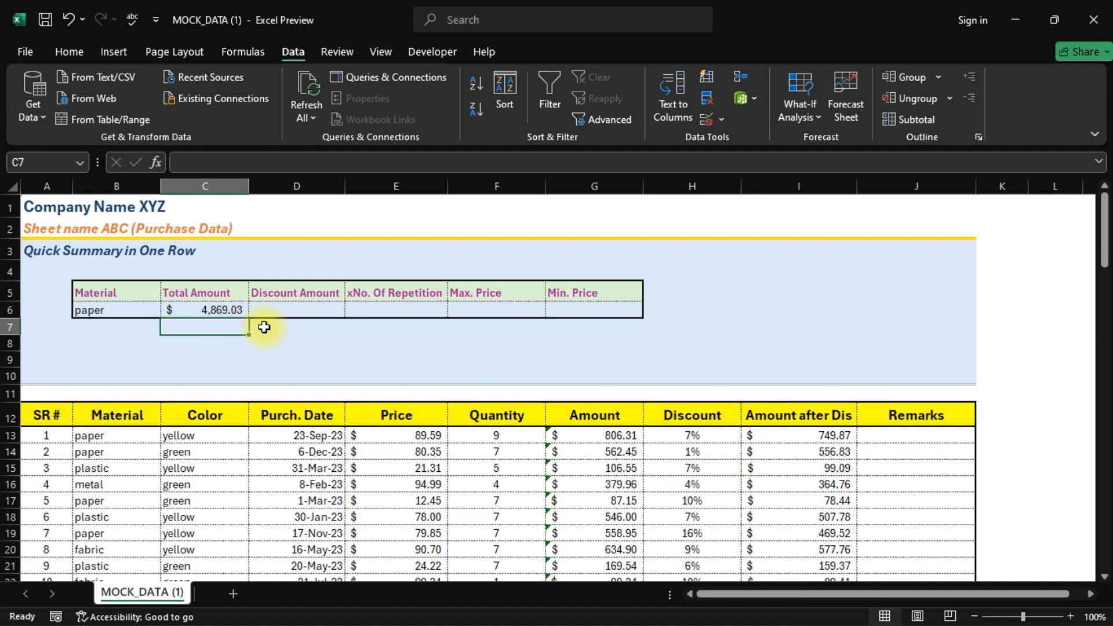
- Enter =SUMIF(B12:B112,B6,I13:I112) in D6, totalling paper's discounted amounts to $4,477.08
click(276, 313)
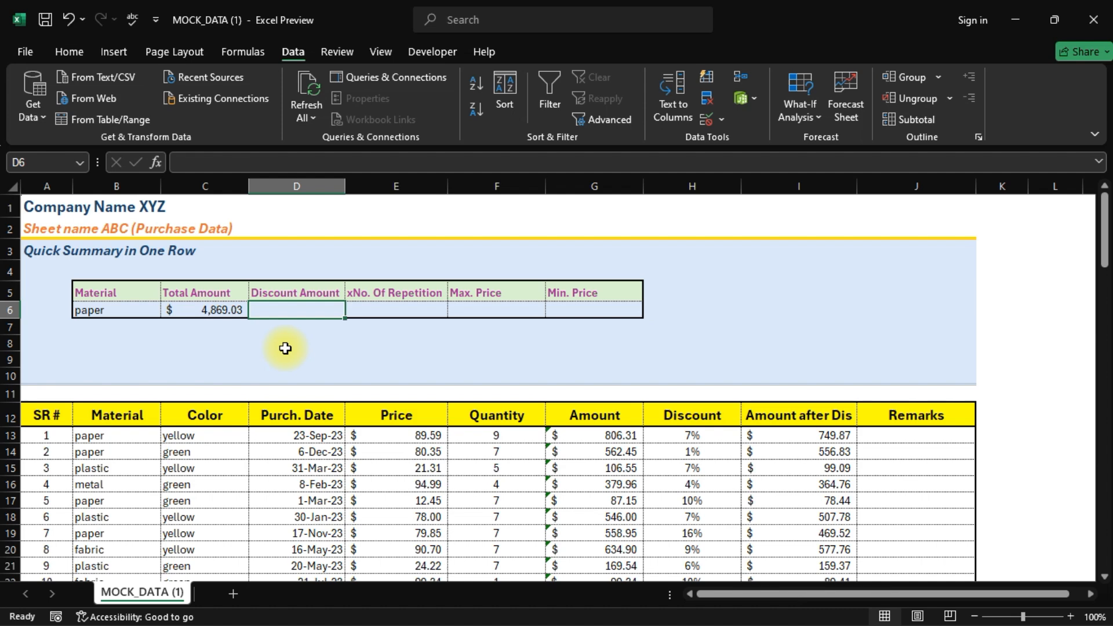
text(=sumif)
key(Tab)
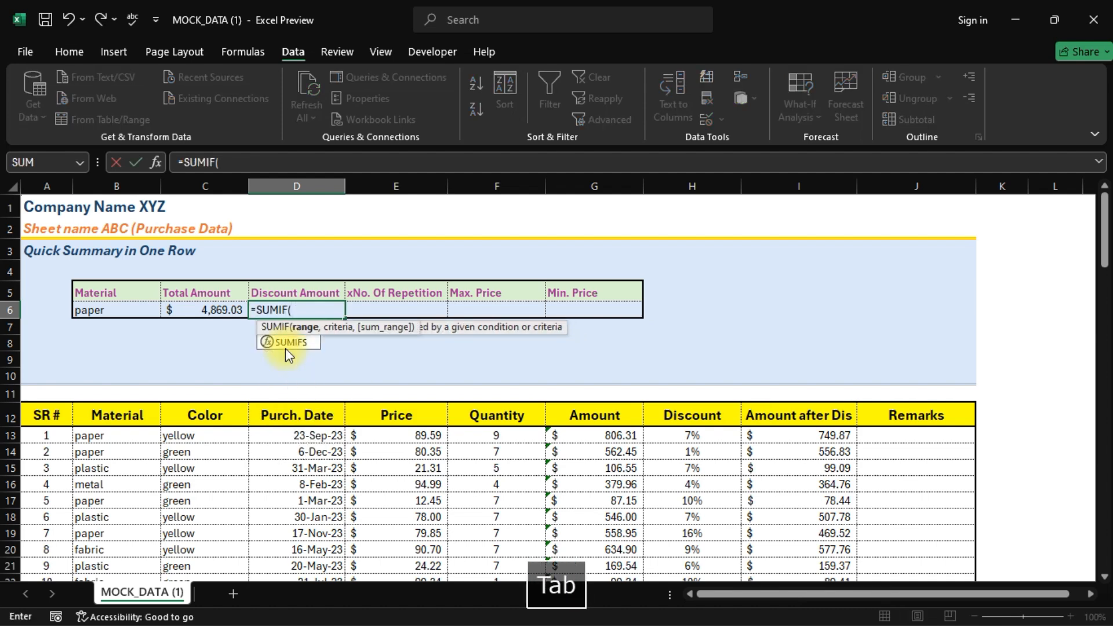
click(120, 438)
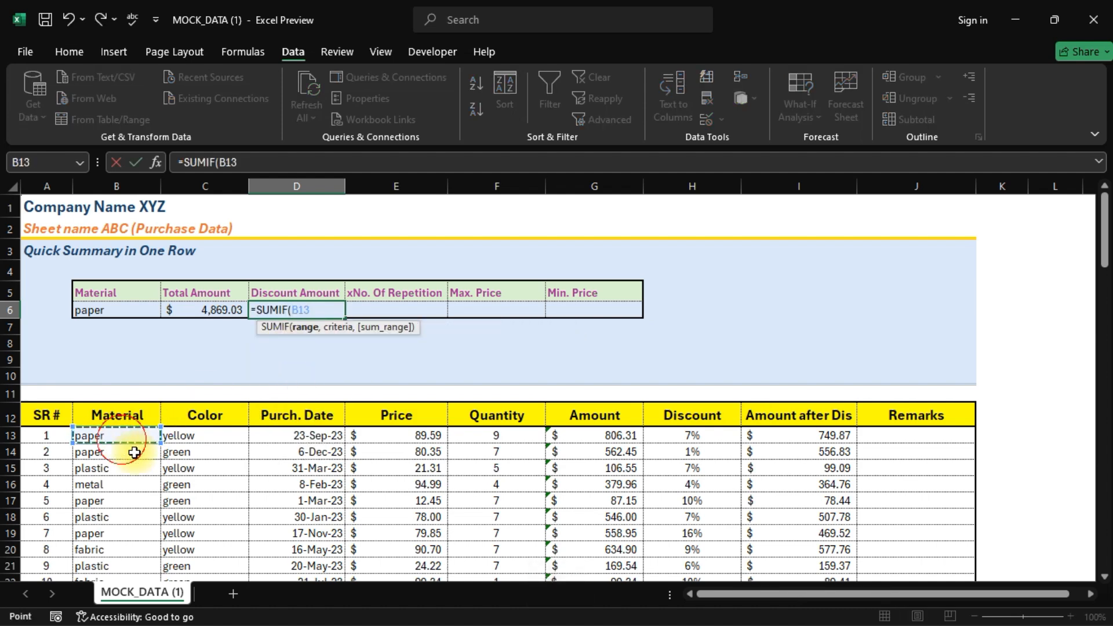
key(Up)
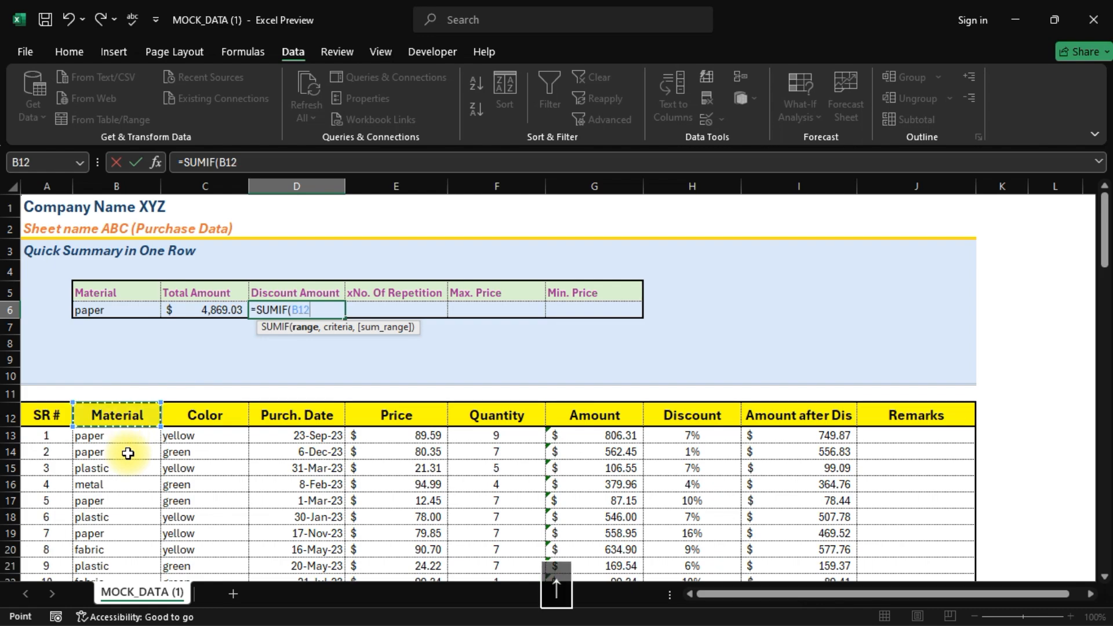
key(ctrl+shift+Down)
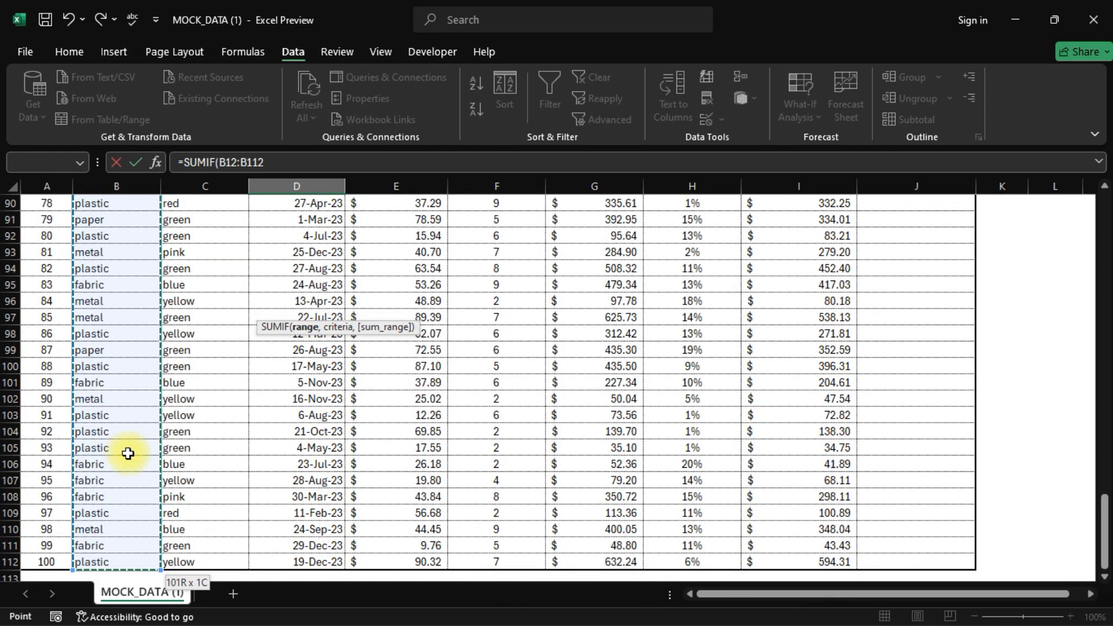
text(,)
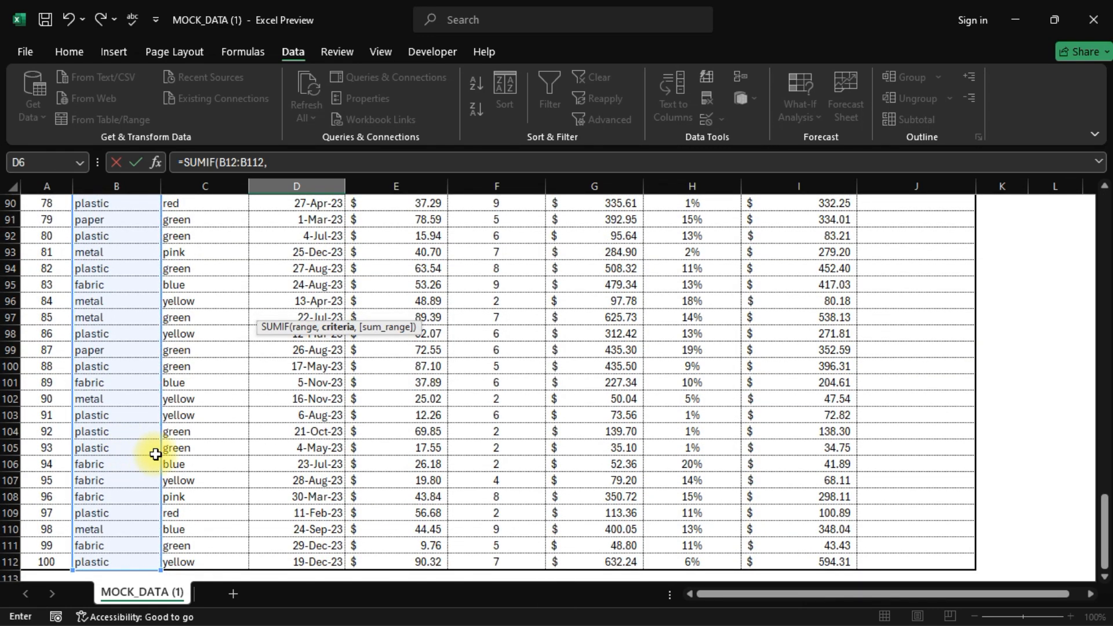
key(Left)
key(Left)
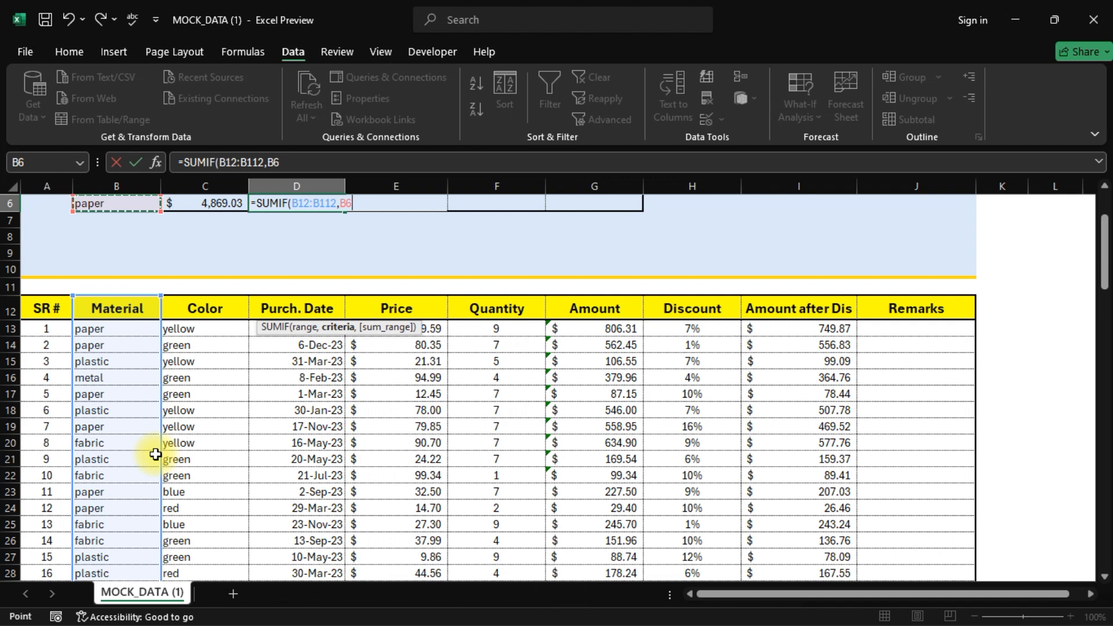
scroll(145, 444, up, 2)
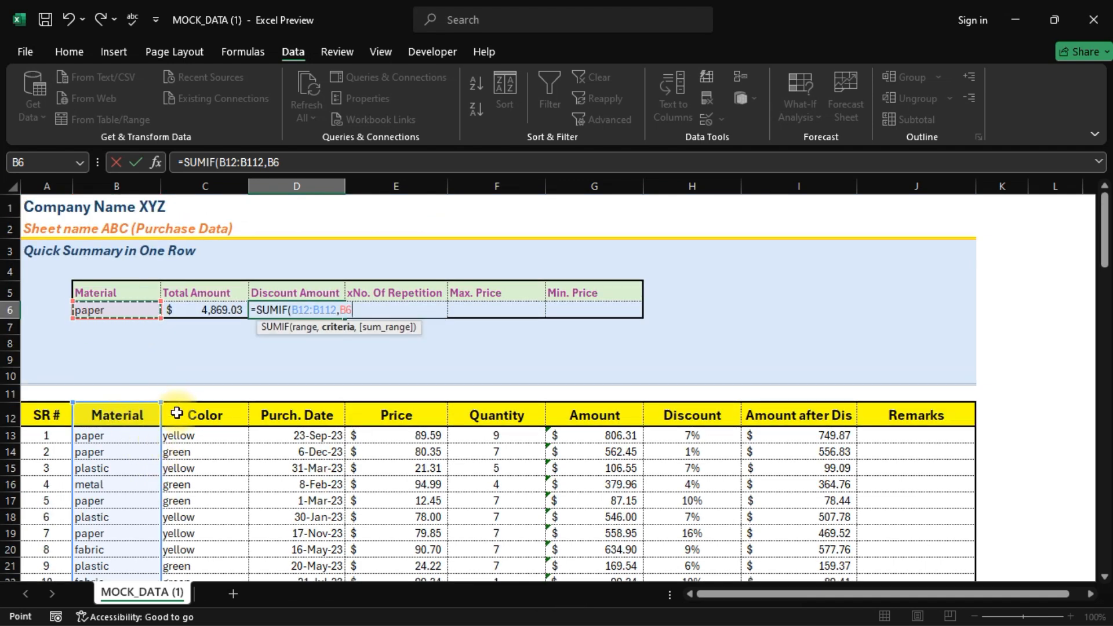
text(,)
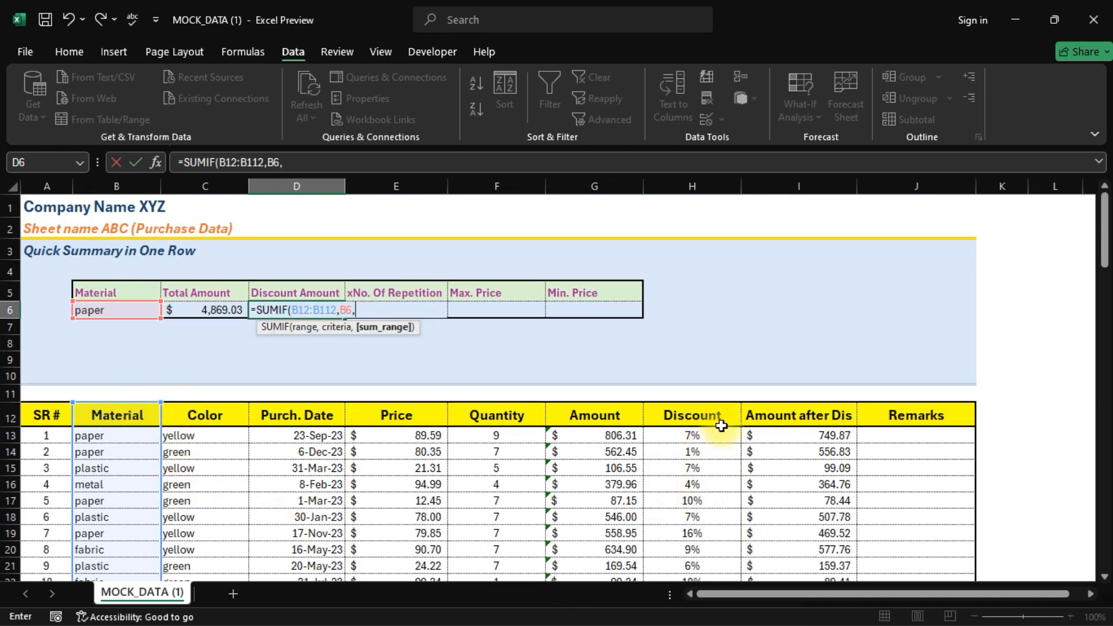
click(787, 442)
key(ctrl+shift+Down)
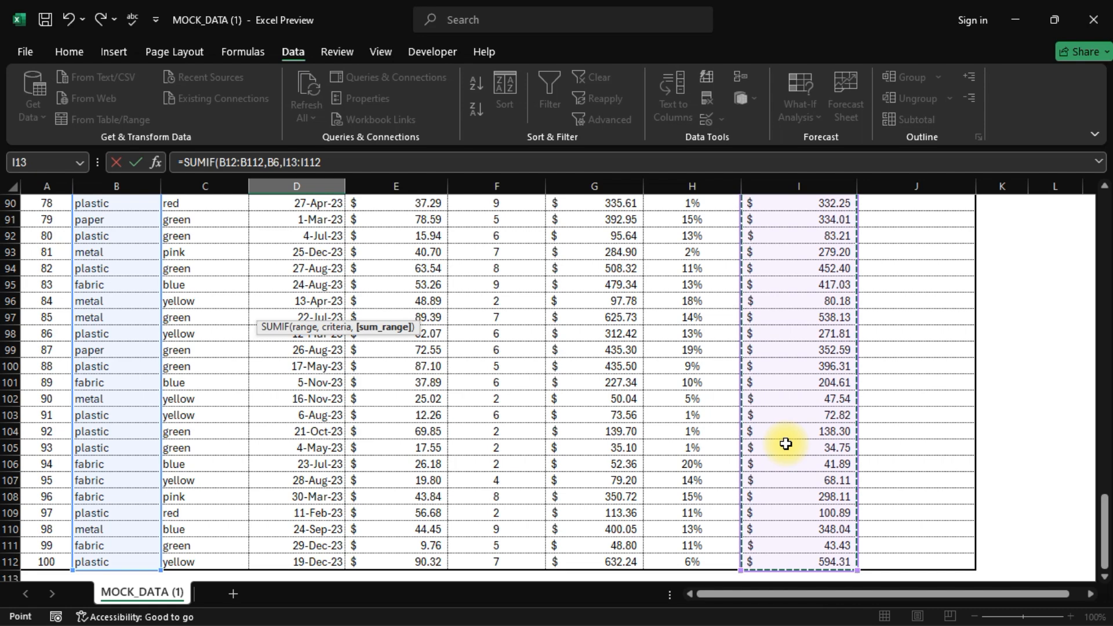
key(Return)
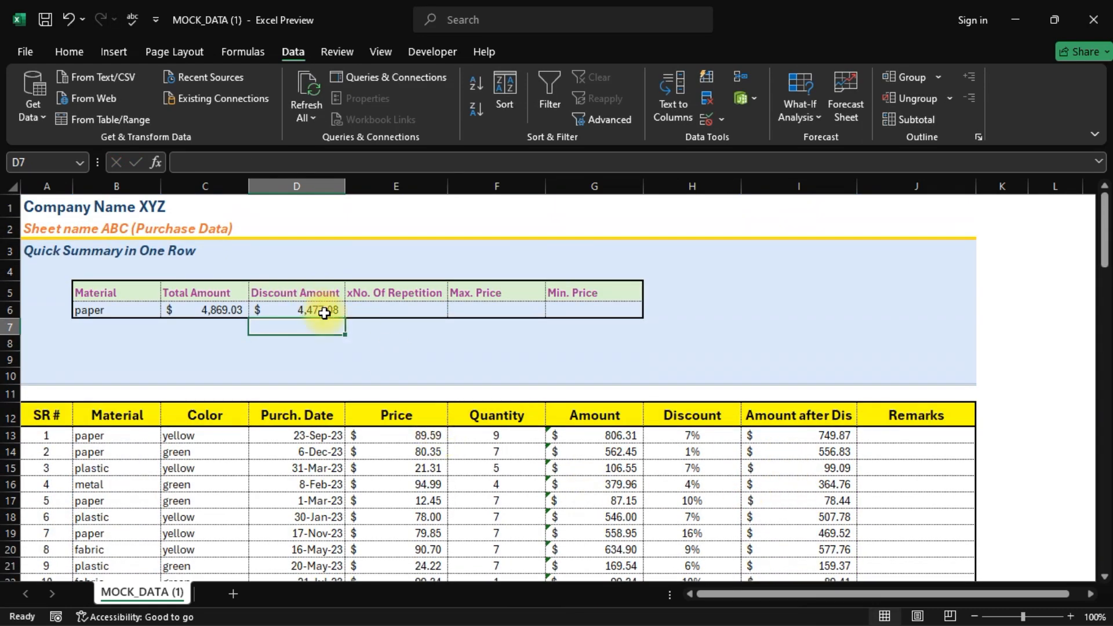
click(324, 313)
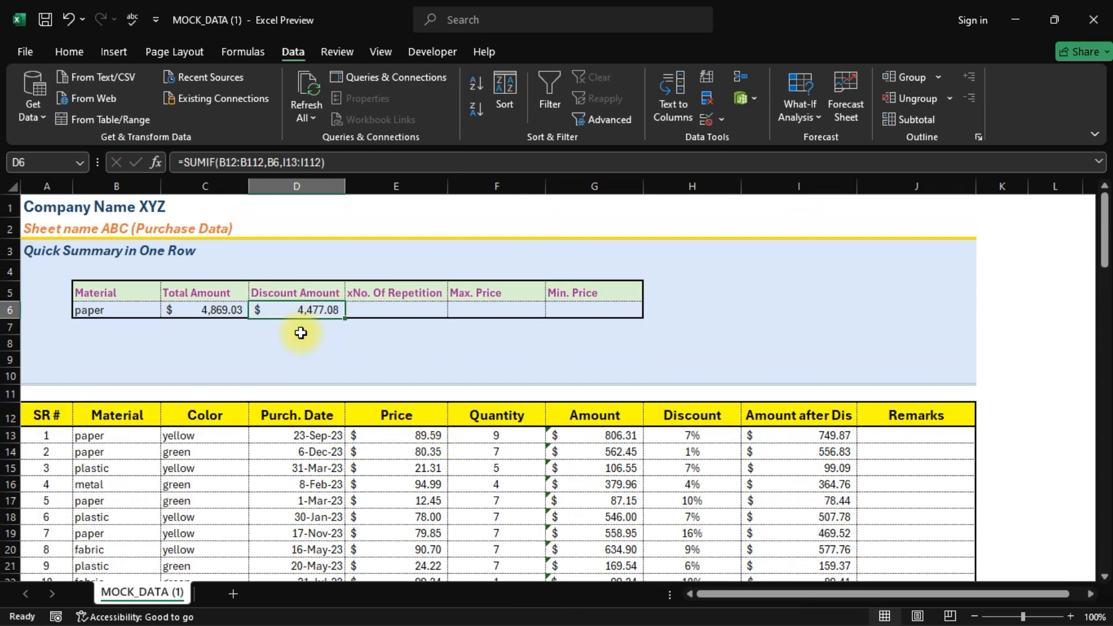
click(360, 309)
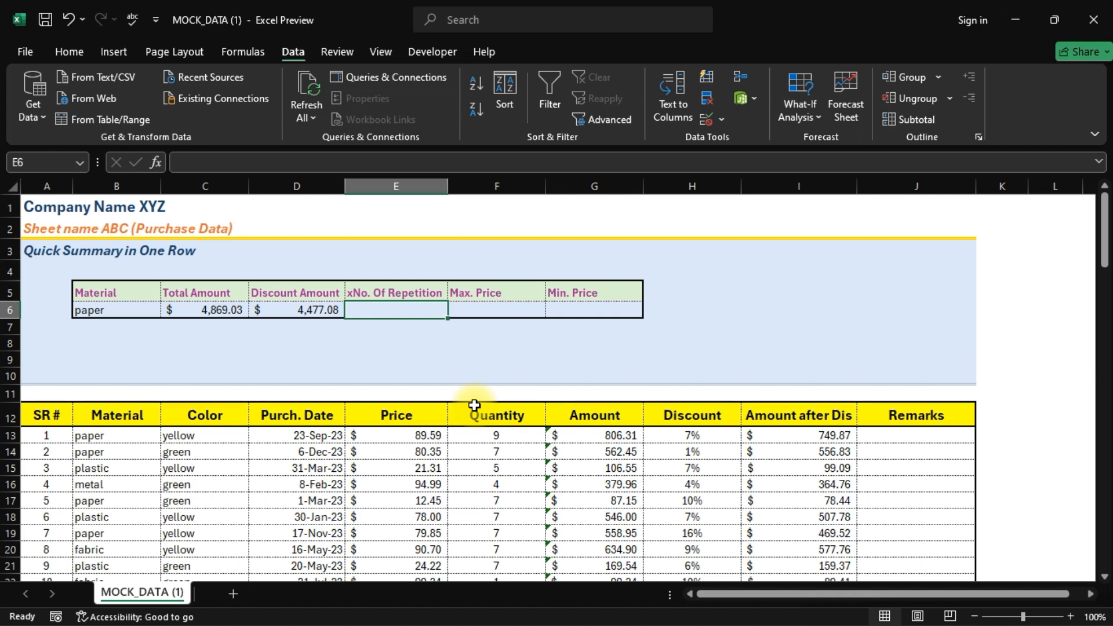
- Enter =COUNTIF(B12:B112,B6) in E6, counting 17 paper purchases
text(=countif)
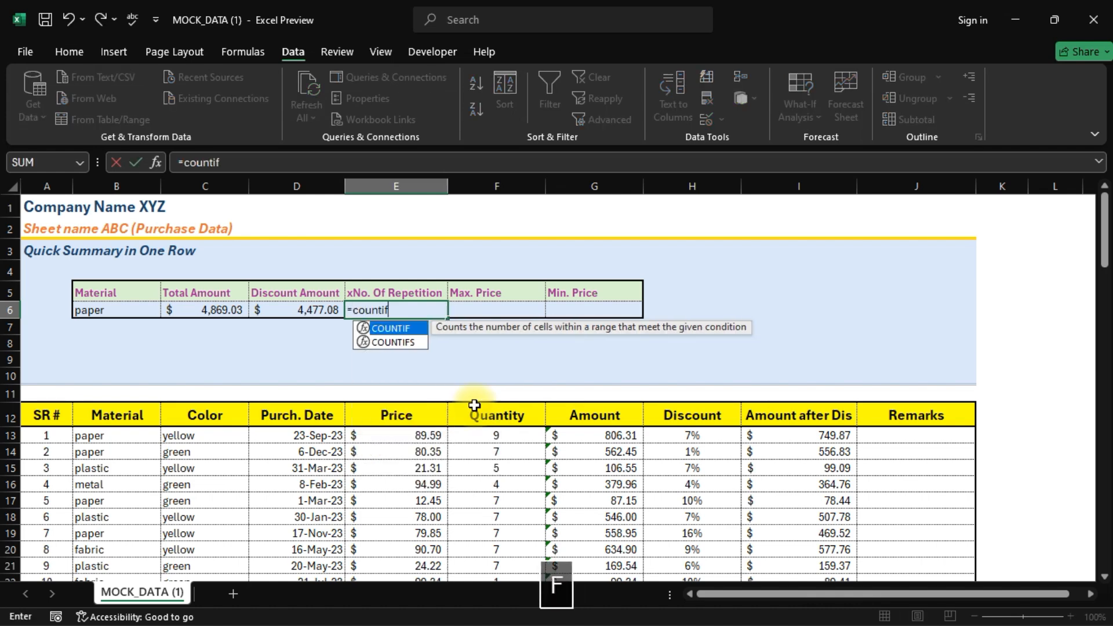
key(Tab)
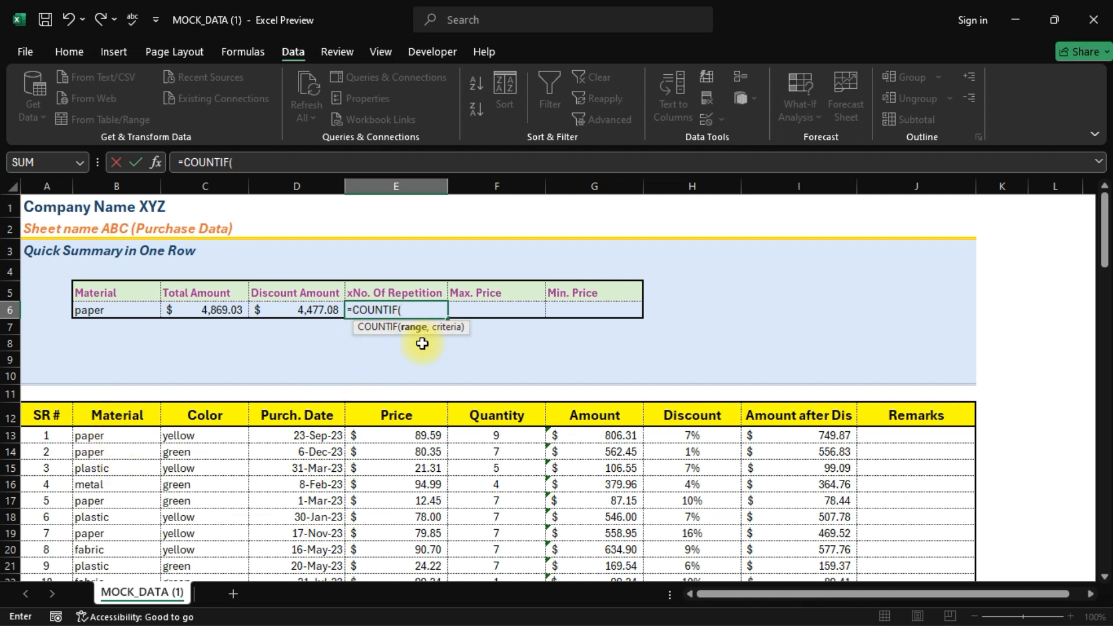
click(111, 422)
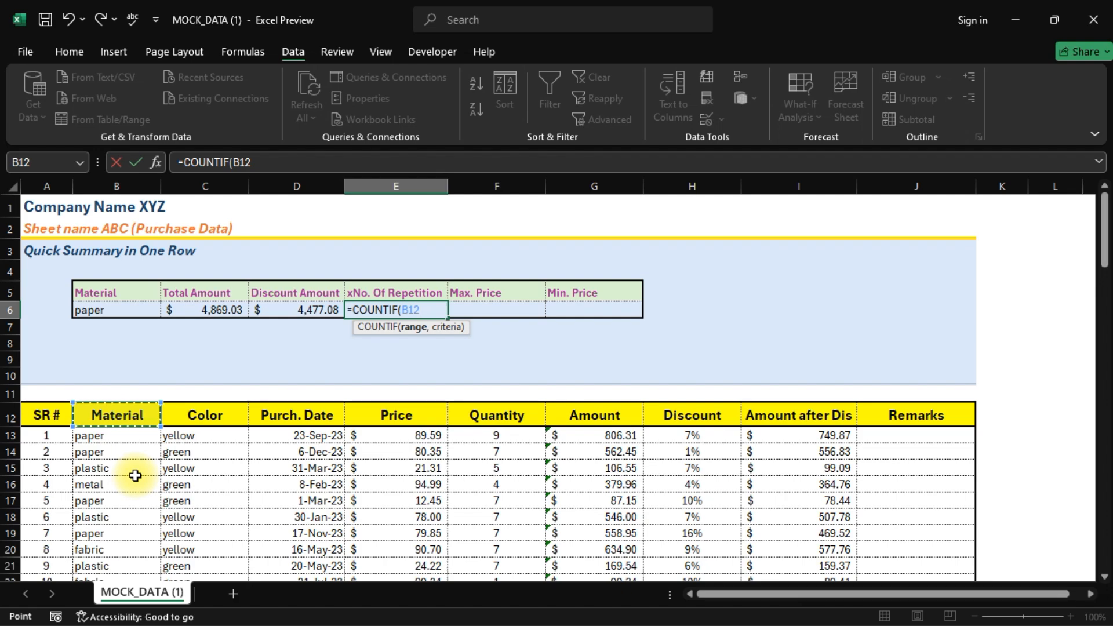
key(ctrl+shift+Down)
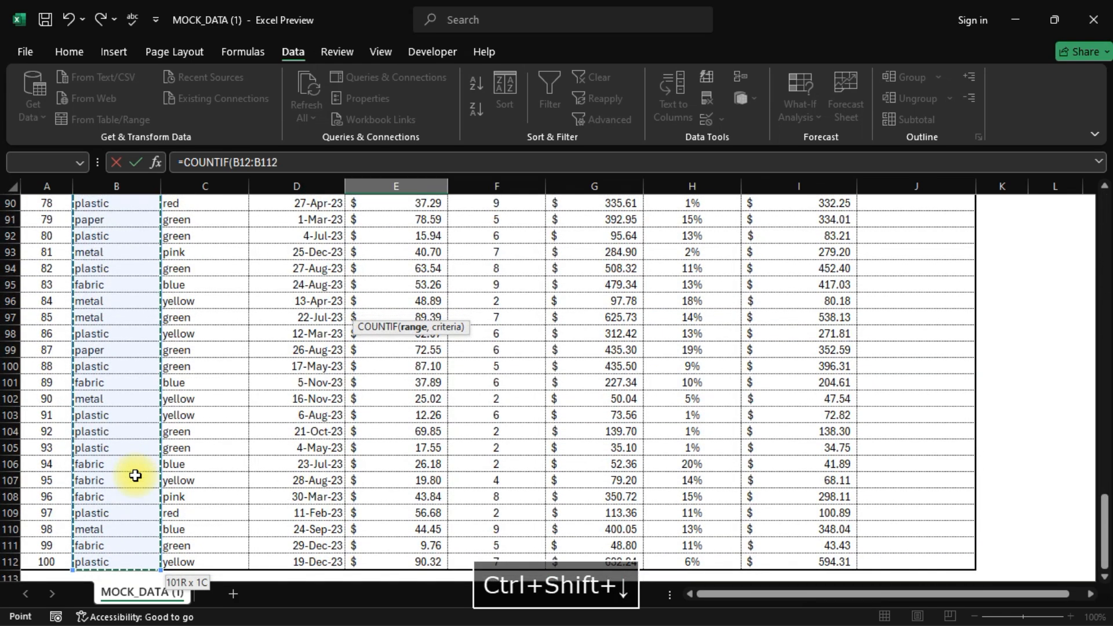
text(,)
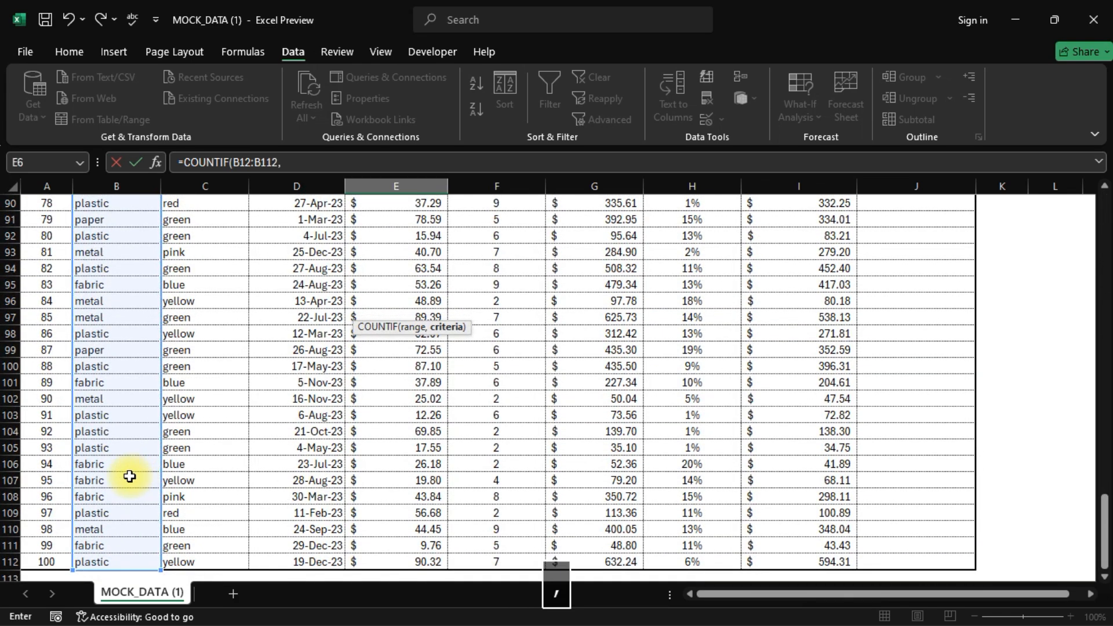
scroll(129, 476, up, 20)
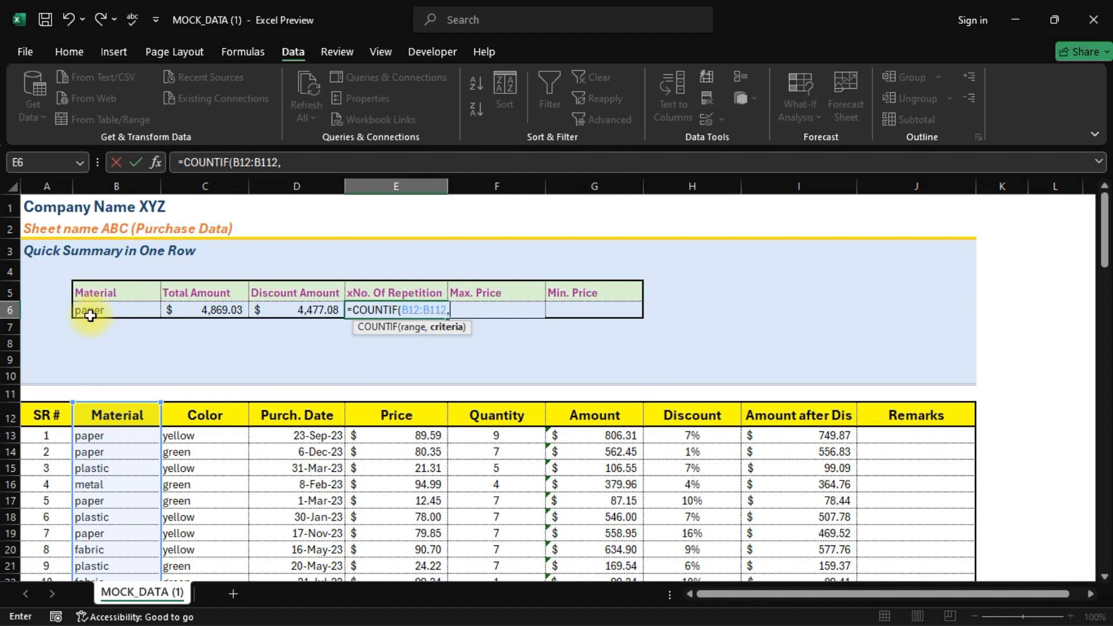
click(90, 313)
key(Return)
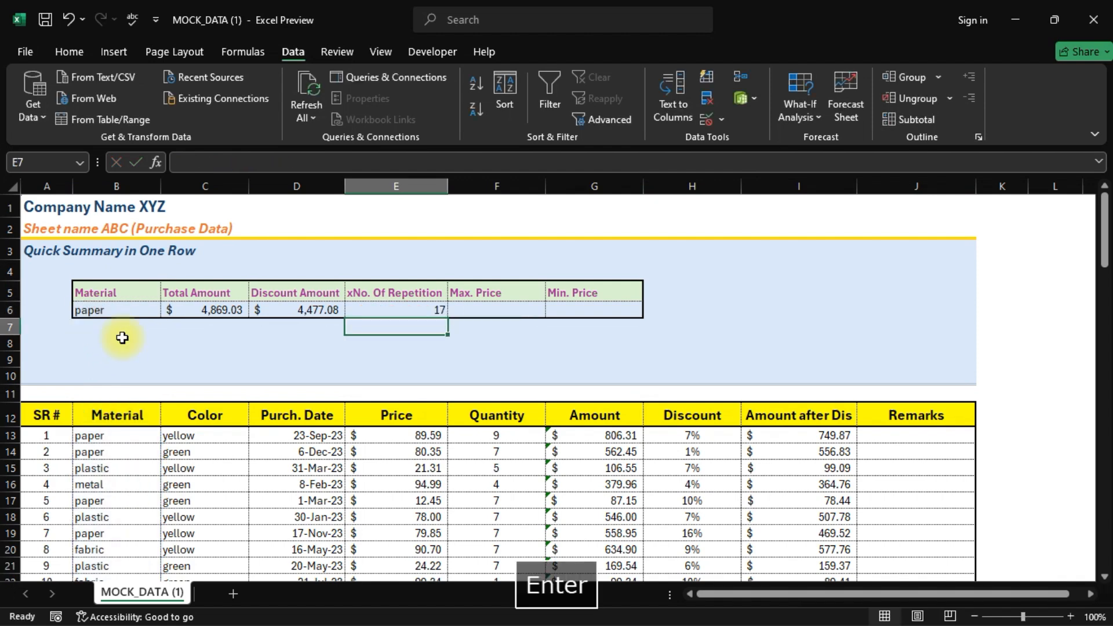
key(Up)
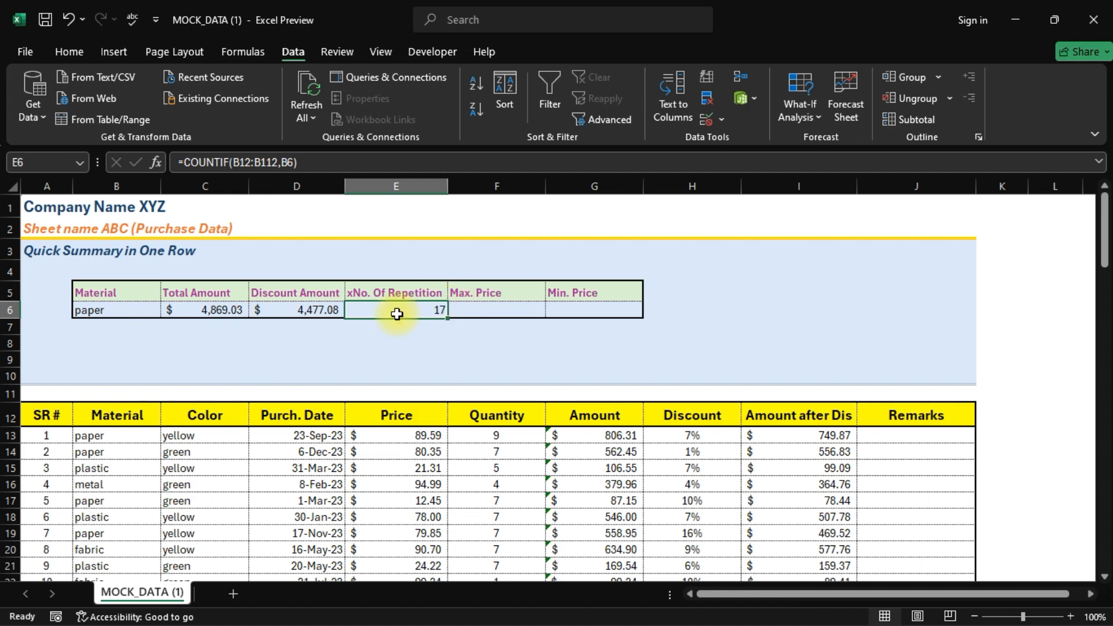
scroll(116, 447, down, 2)
scroll(116, 447, up, 2)
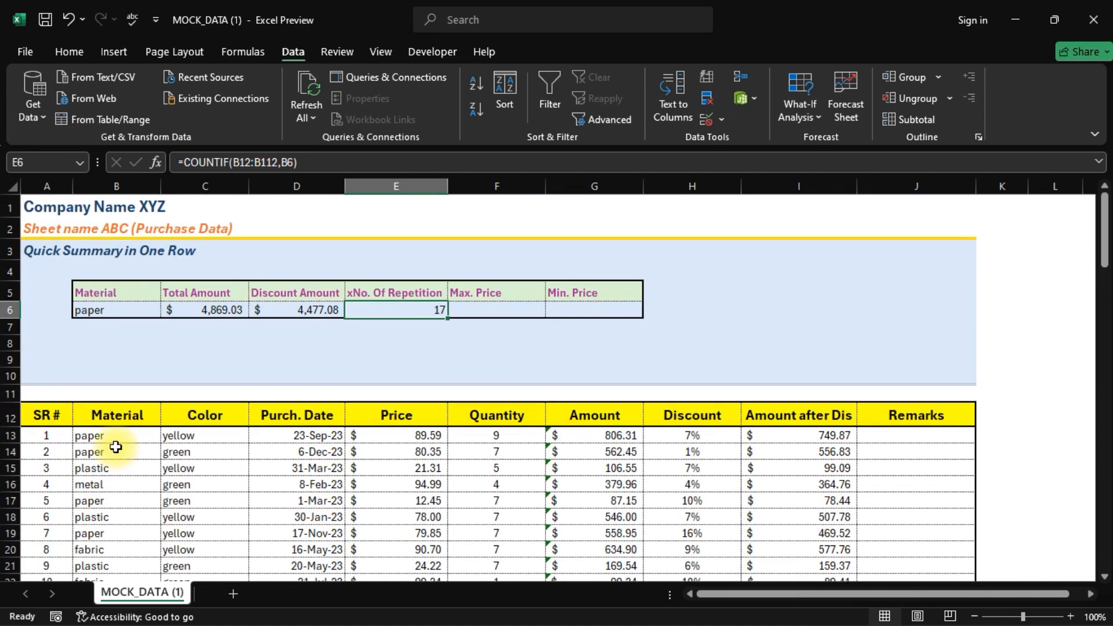
key(Right)
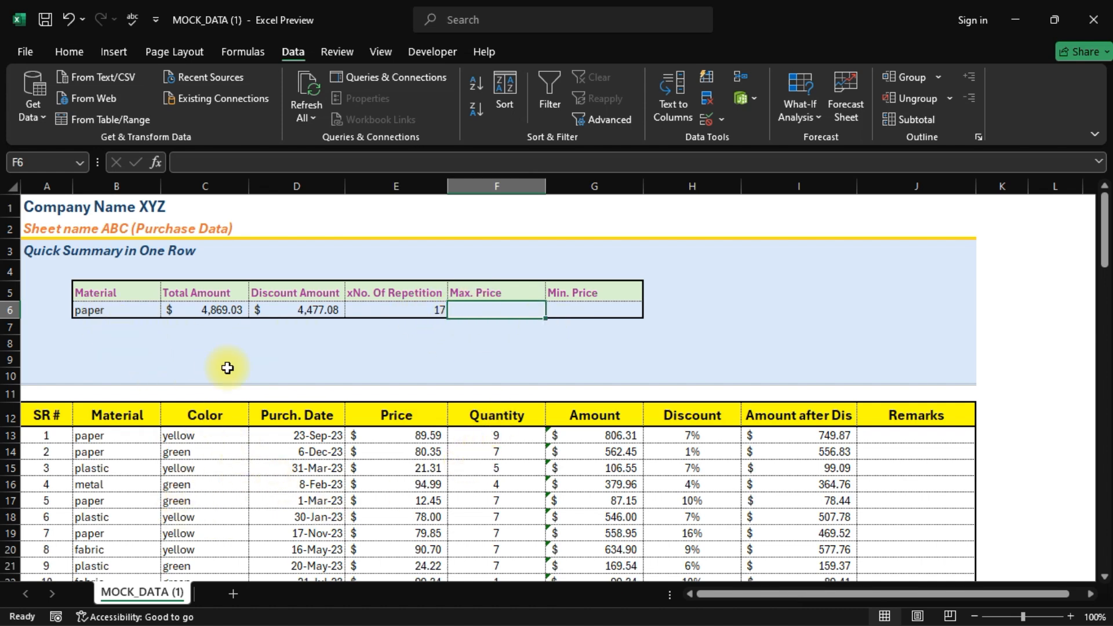
- Enter =MAXIFS(E12:E112,B12:B112,B6) in F6, giving $89.59 for paper
text(=ma)
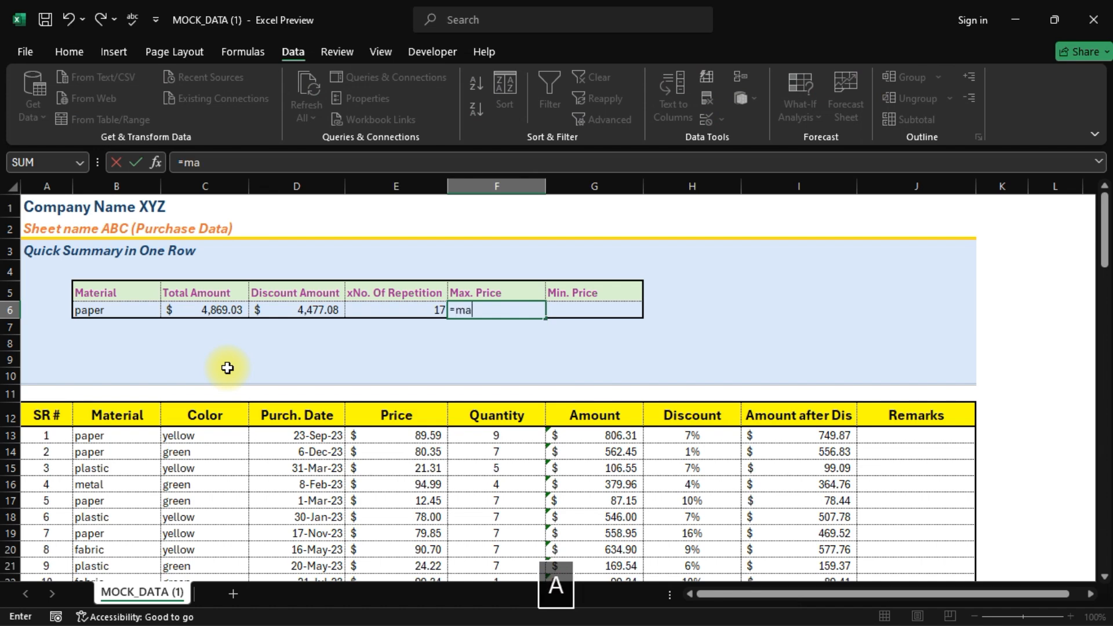
text(xif)
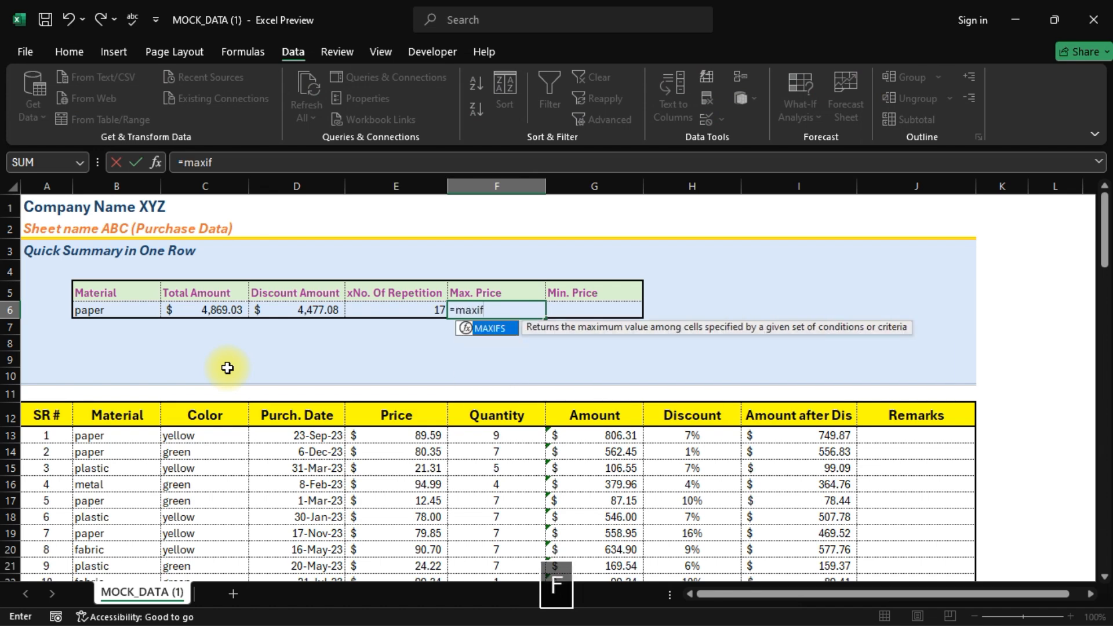
text(s)
key(Tab)
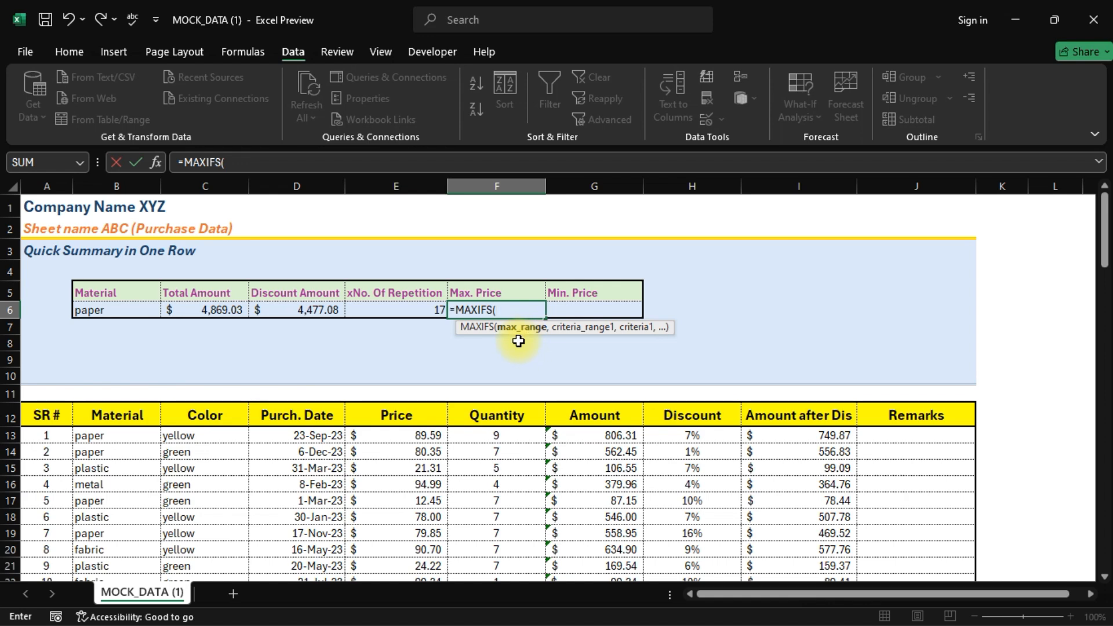
click(406, 431)
click(400, 419)
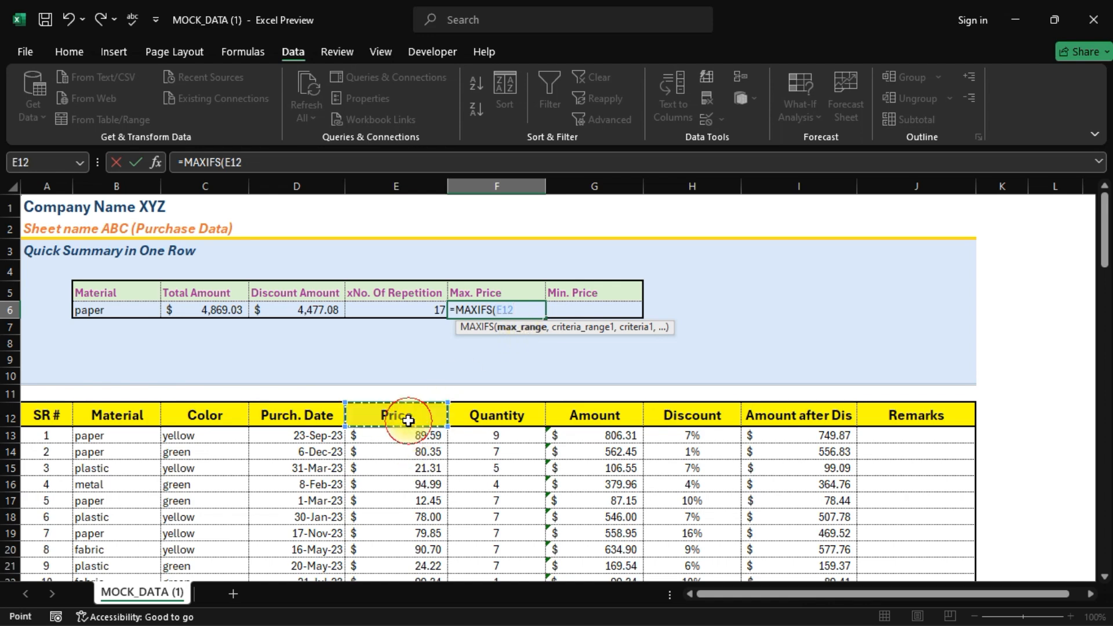
key(ctrl+shift+Down)
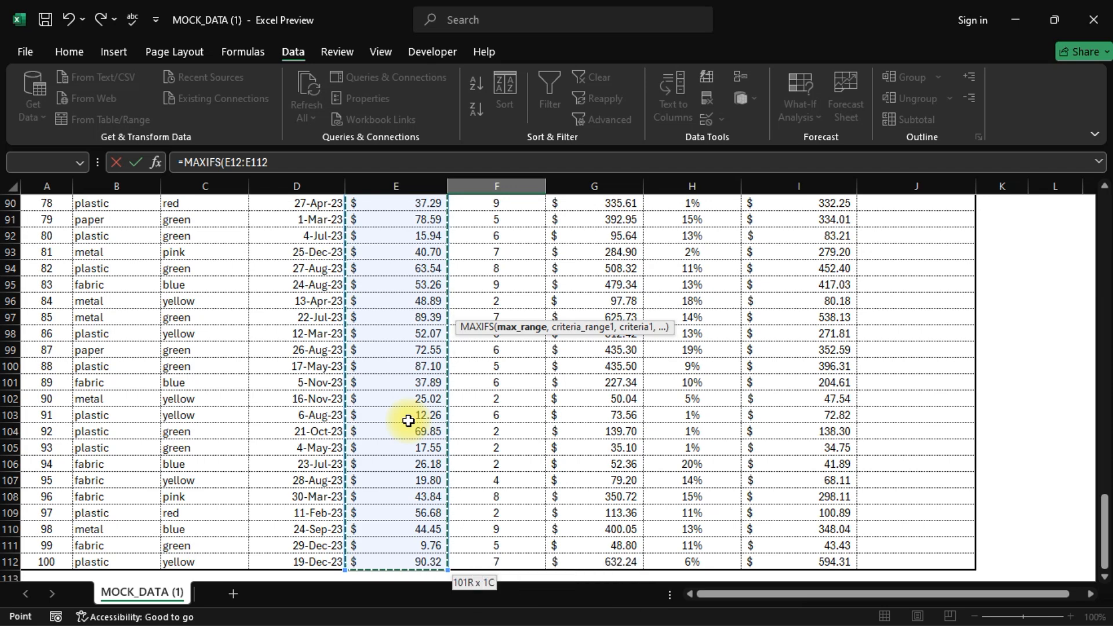
text(,)
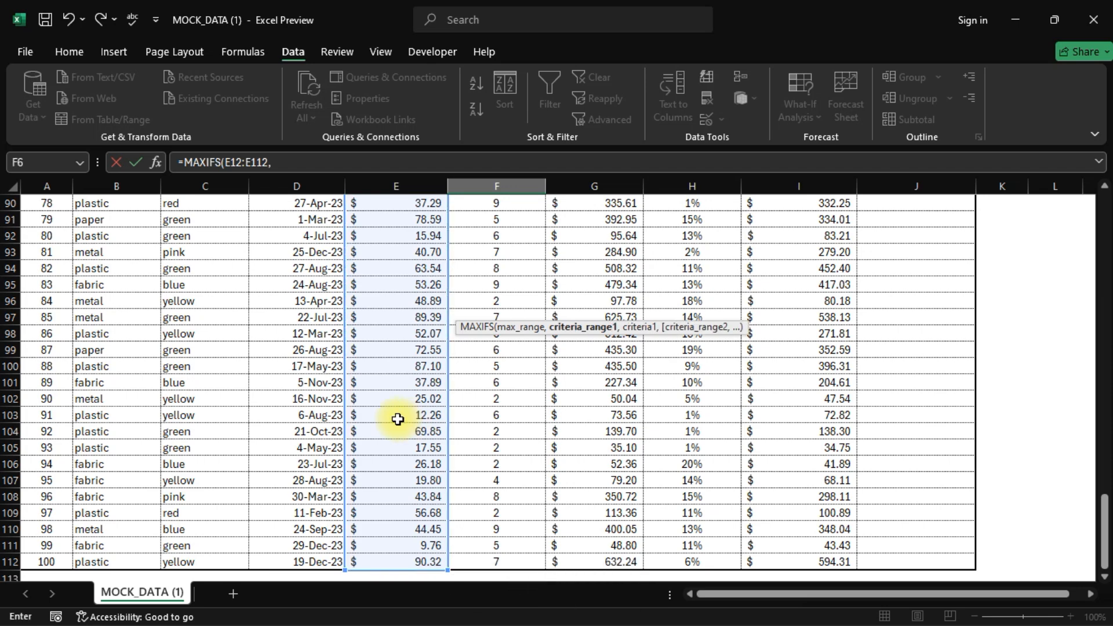
scroll(124, 439, up, 20)
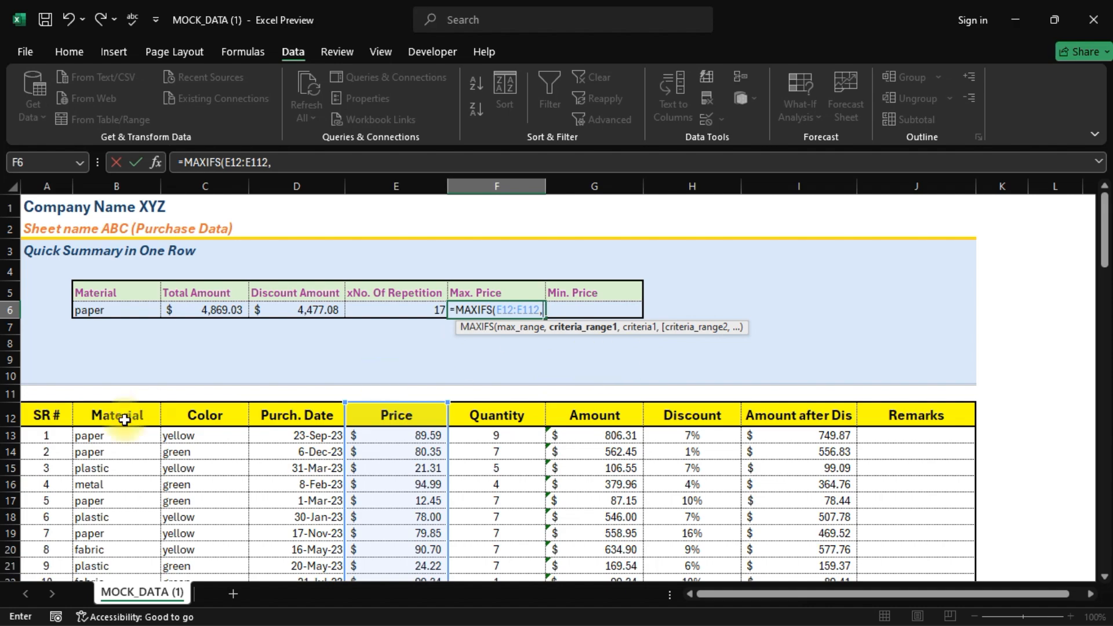
click(111, 418)
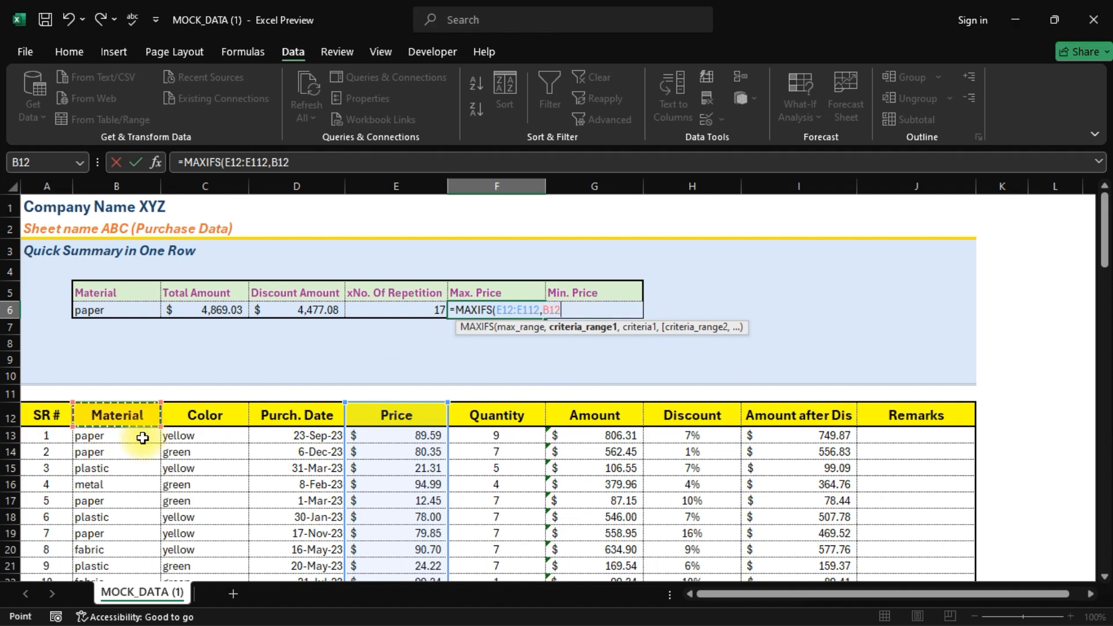
key(ctrl+shift+Down)
text(,)
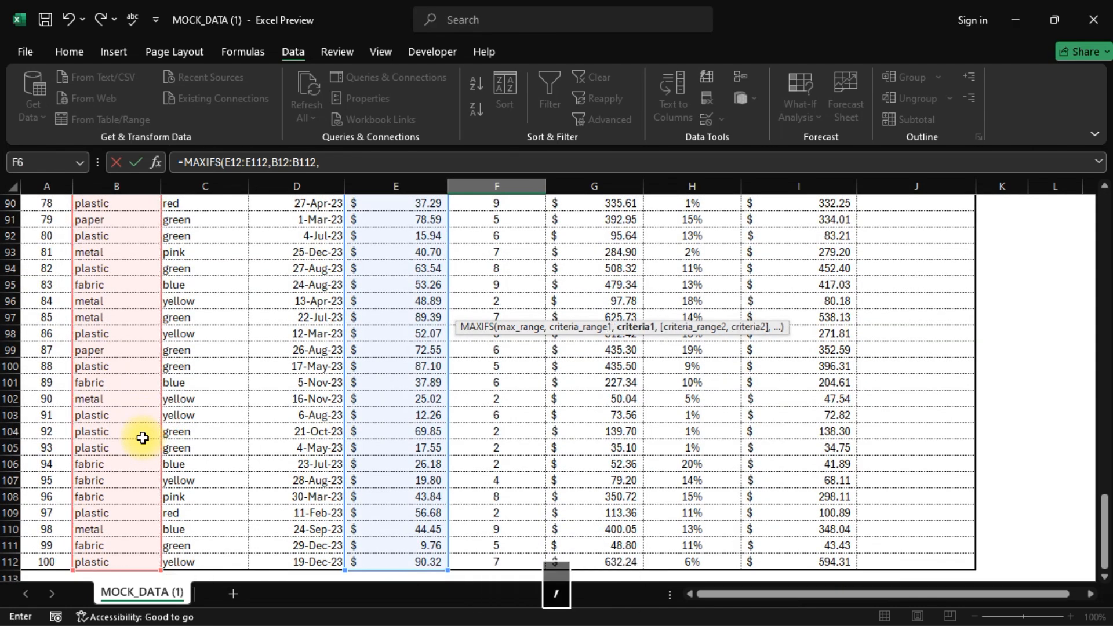
scroll(143, 438, up, 20)
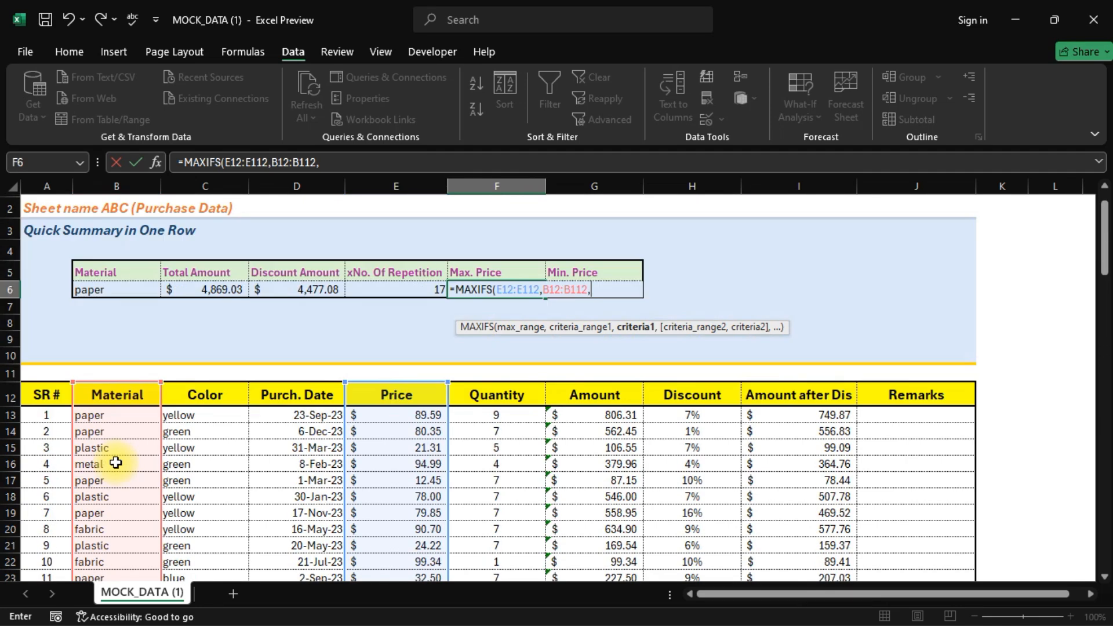
click(99, 309)
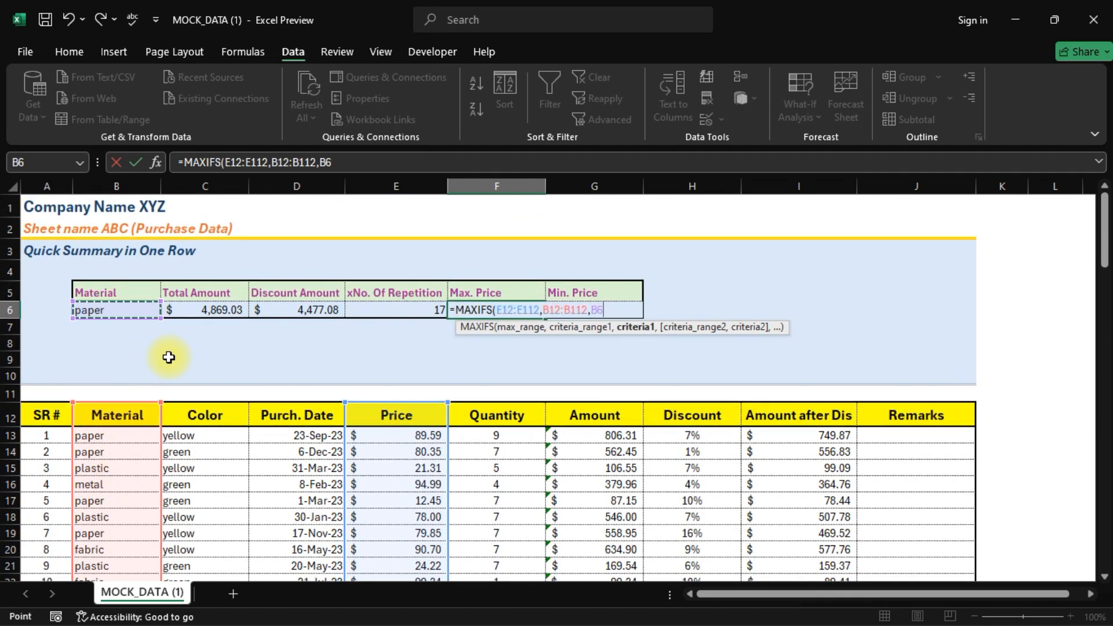
key(Return)
key(Up)
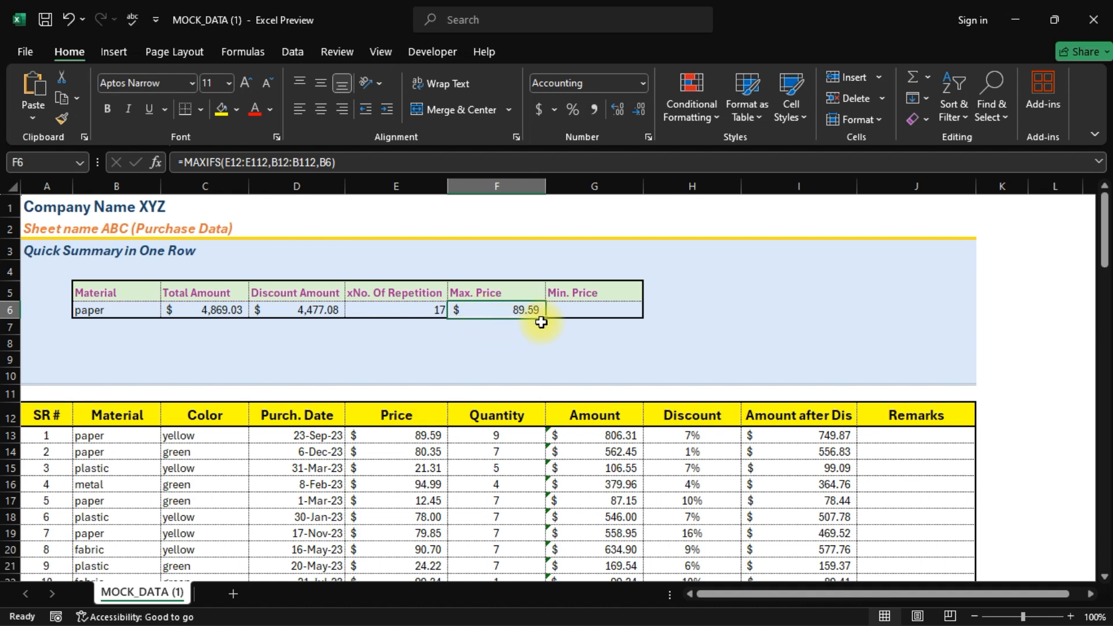
- Enter =MINIFS(E12:E112,B12:B112,B6) in G6, returning $1.88 for paper
click(577, 311)
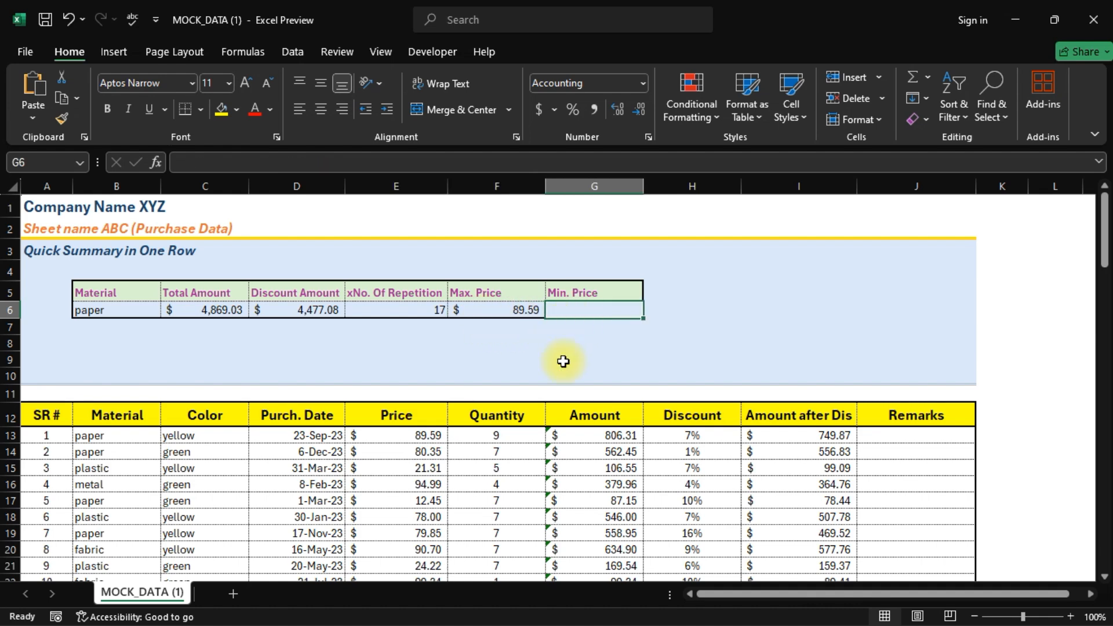
text(=)
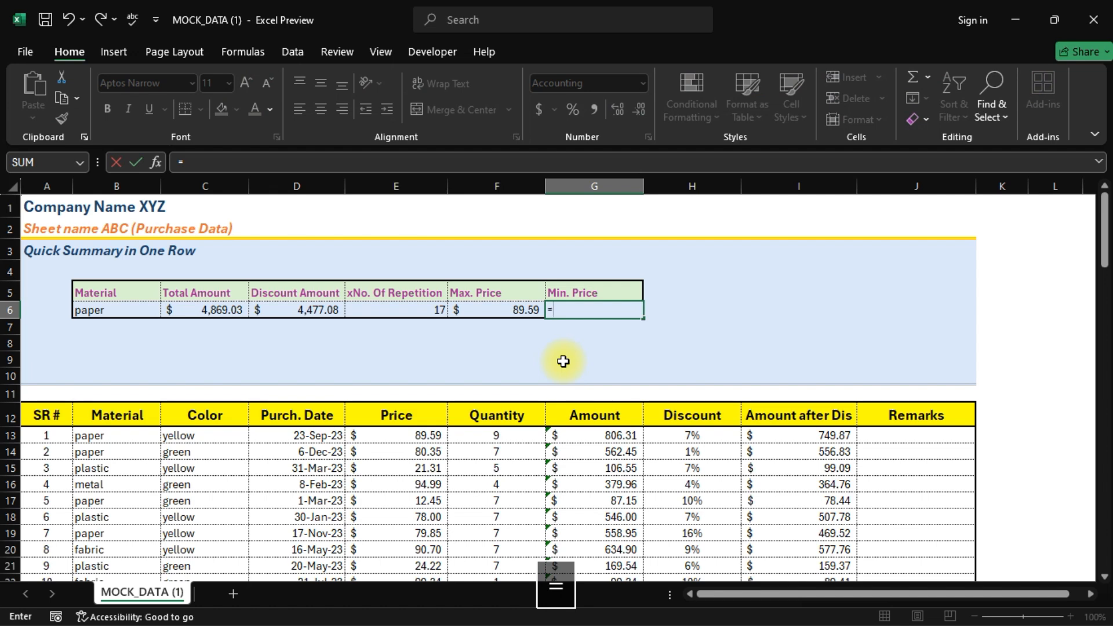
text(minifs)
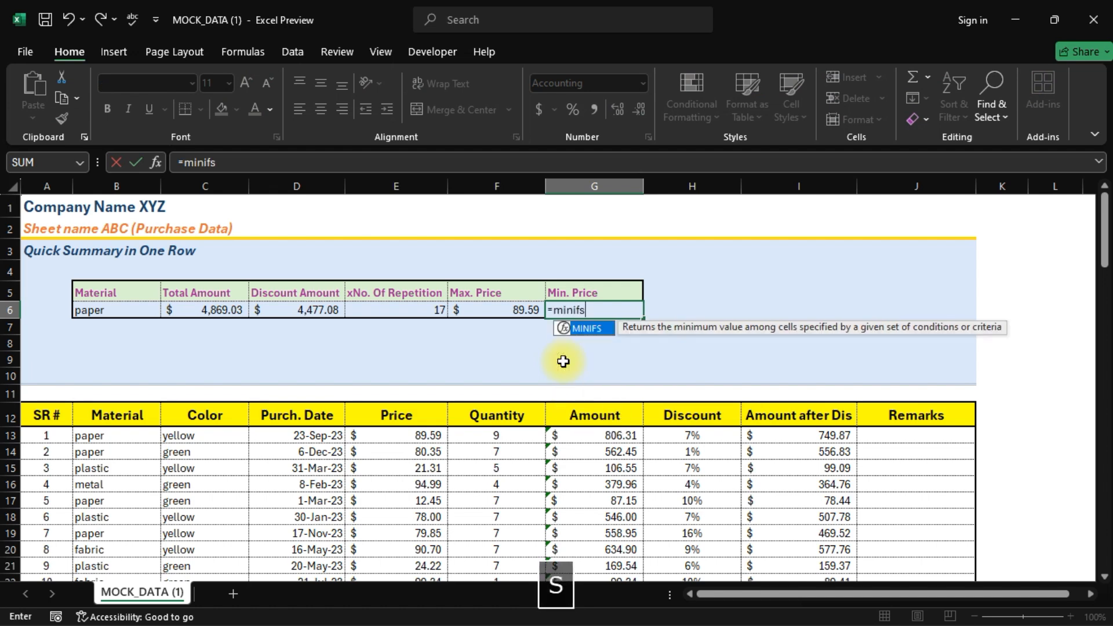
key(Tab)
key(Left)
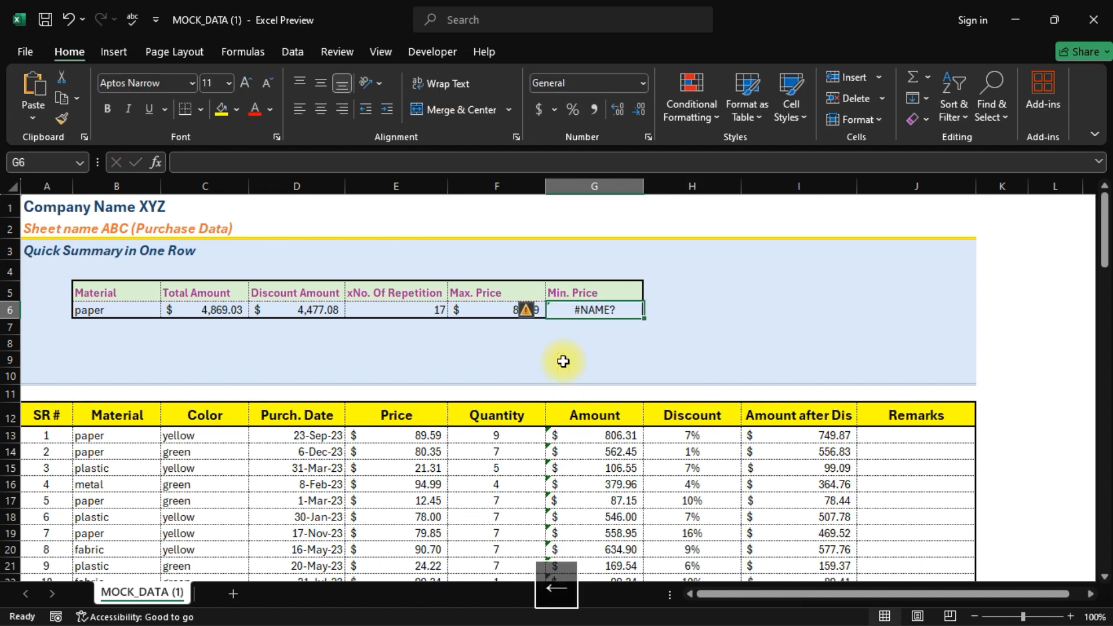
key(F2)
text(()
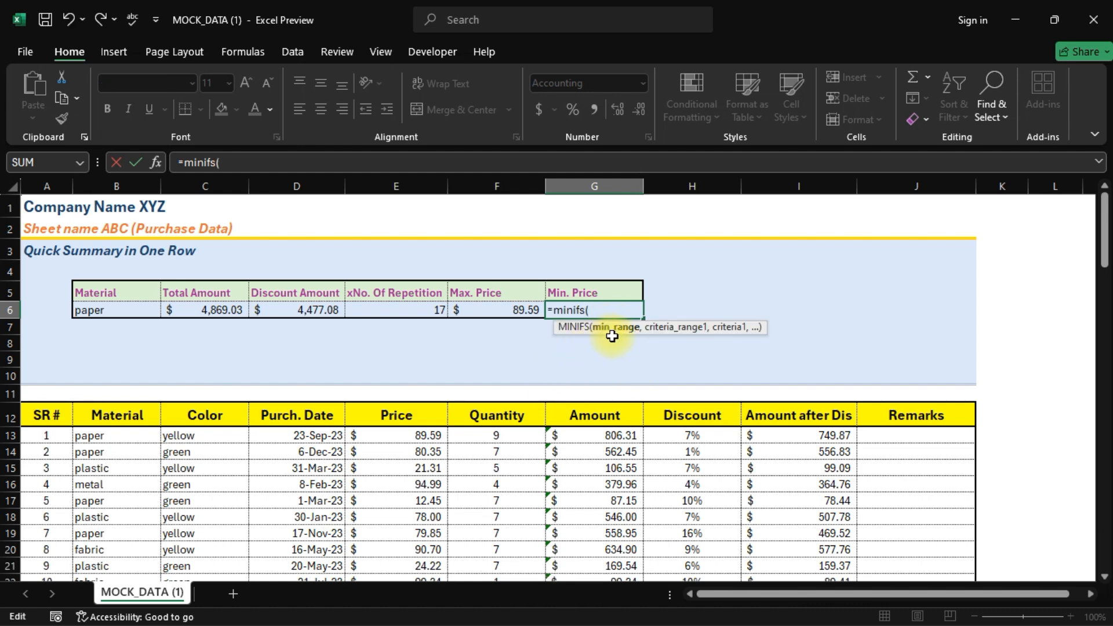
click(422, 435)
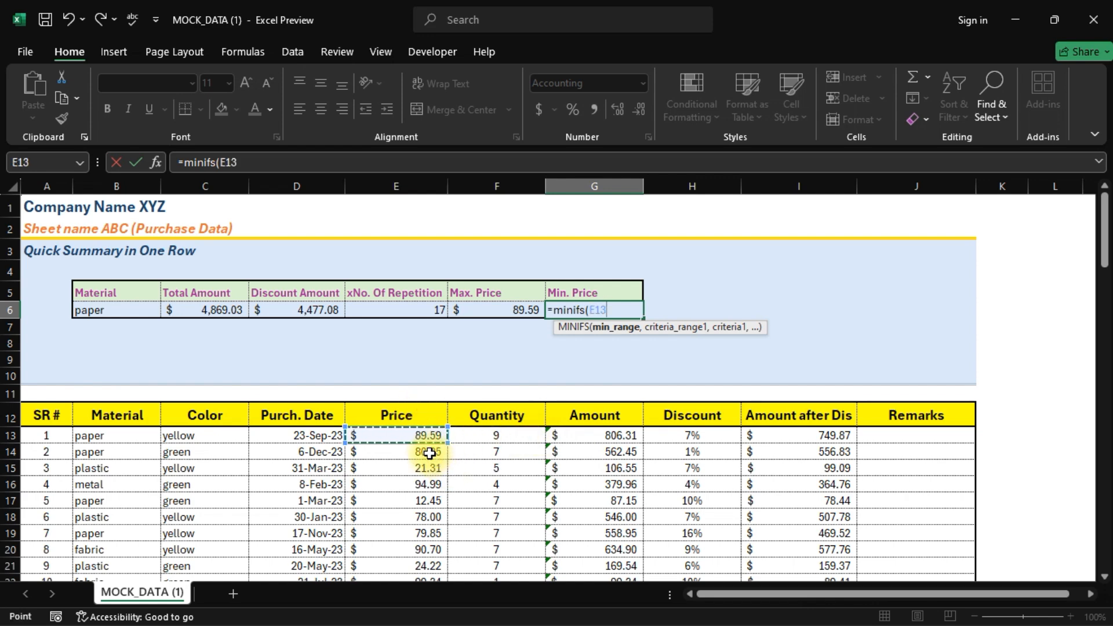
key(ctrl+shift+Down)
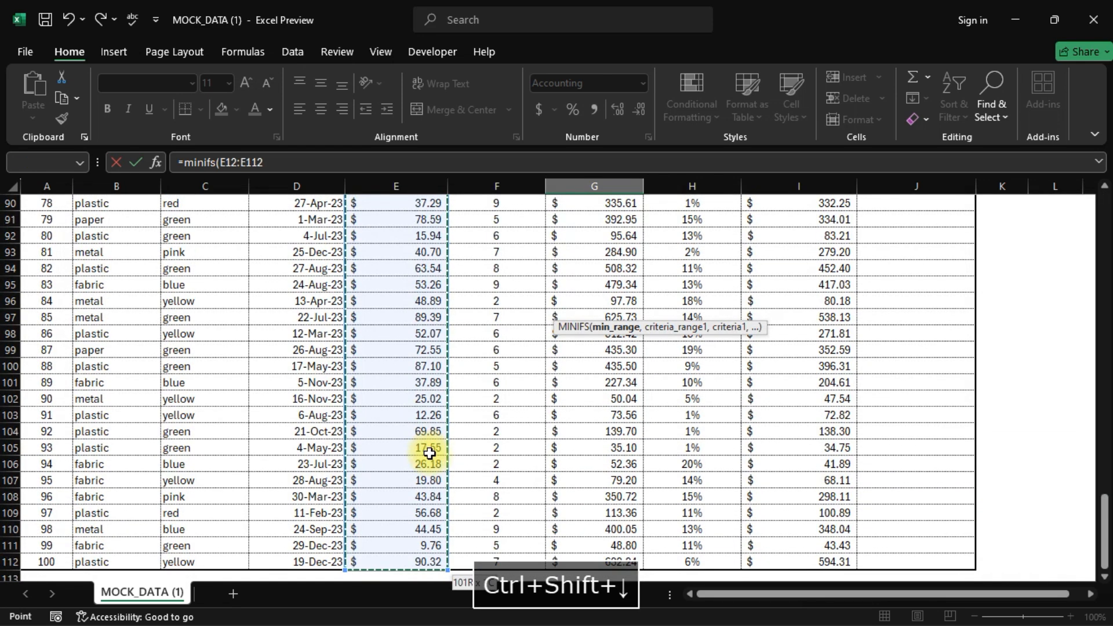
text(,)
scroll(429, 453, up, 20)
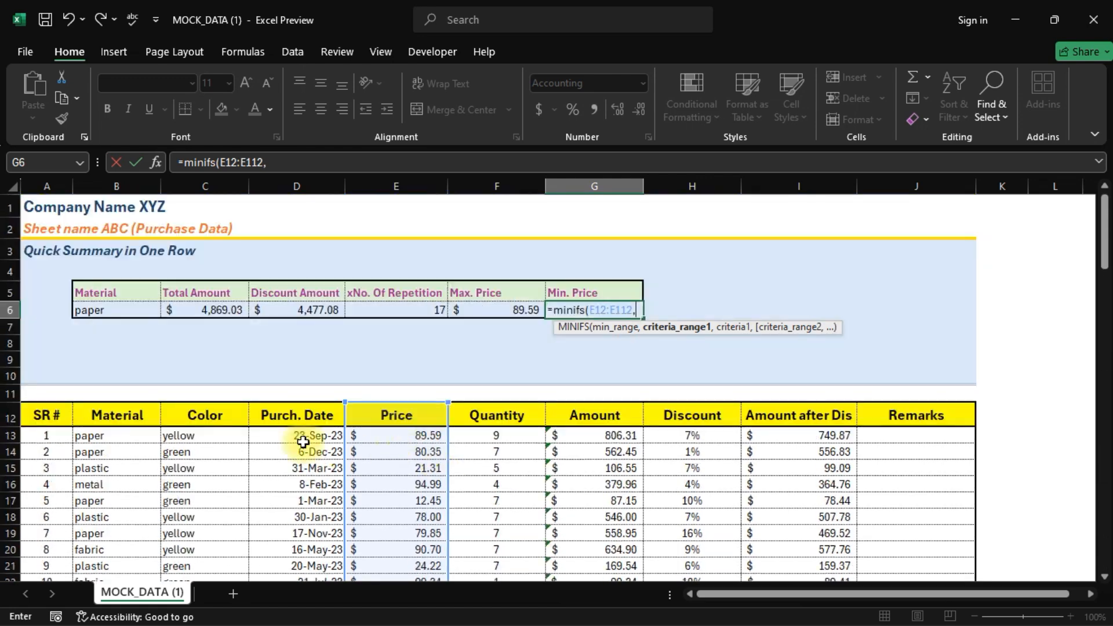
click(125, 415)
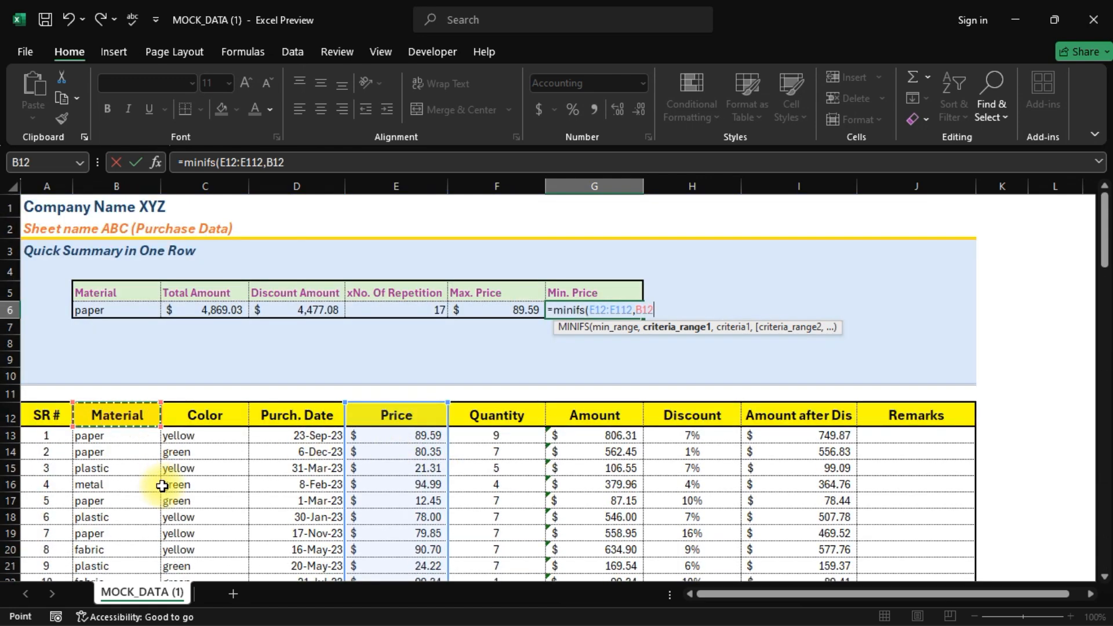
key(ctrl+shift+Down)
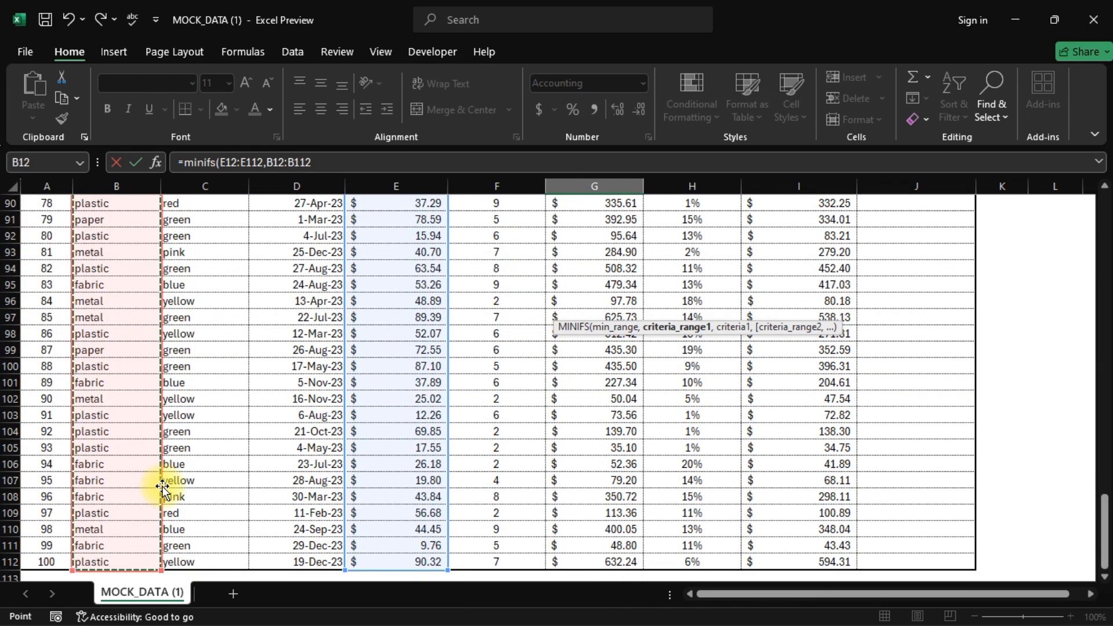
text(,)
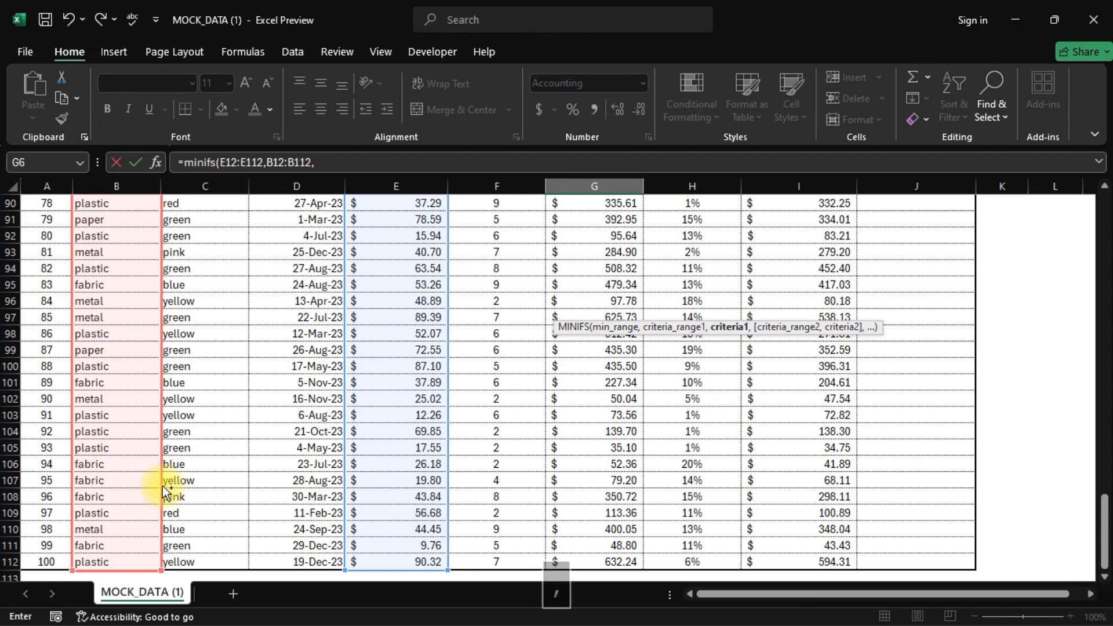
key(ctrl+Up)
key(Left)
key(Left)
key(Left)
key(Left)
key(Left)
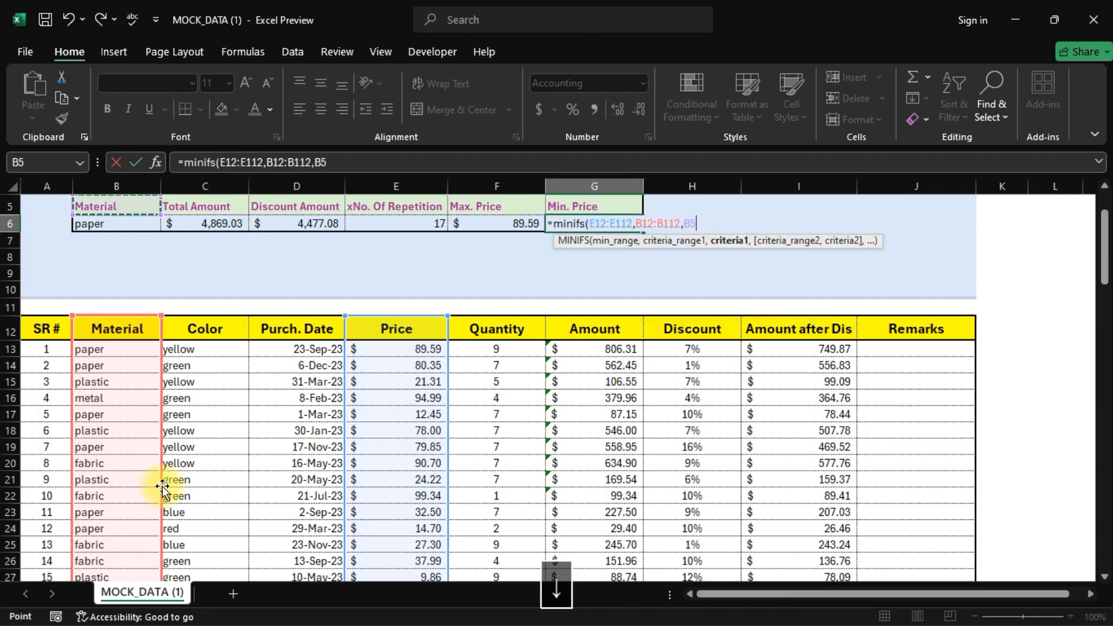
key(Down)
key(Return)
key(Up)
scroll(163, 486, up, 2)
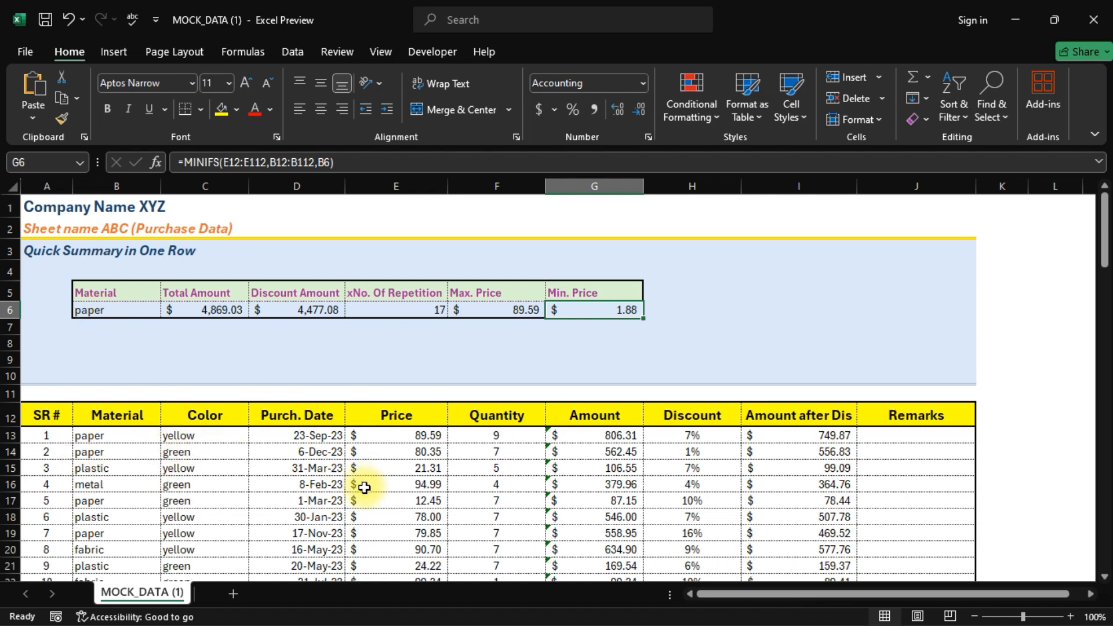
click(112, 312)
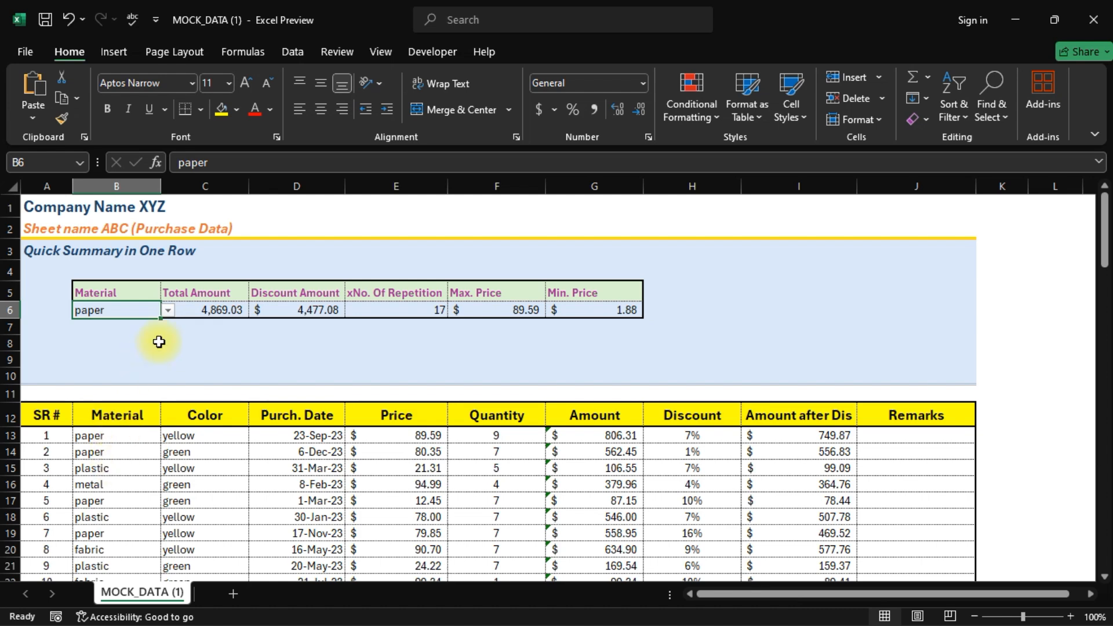
- Switch B6 to metal, then fabric, updating the summary to 25 repetitions, $99.34 max, $5.91 min
click(168, 311)
click(90, 354)
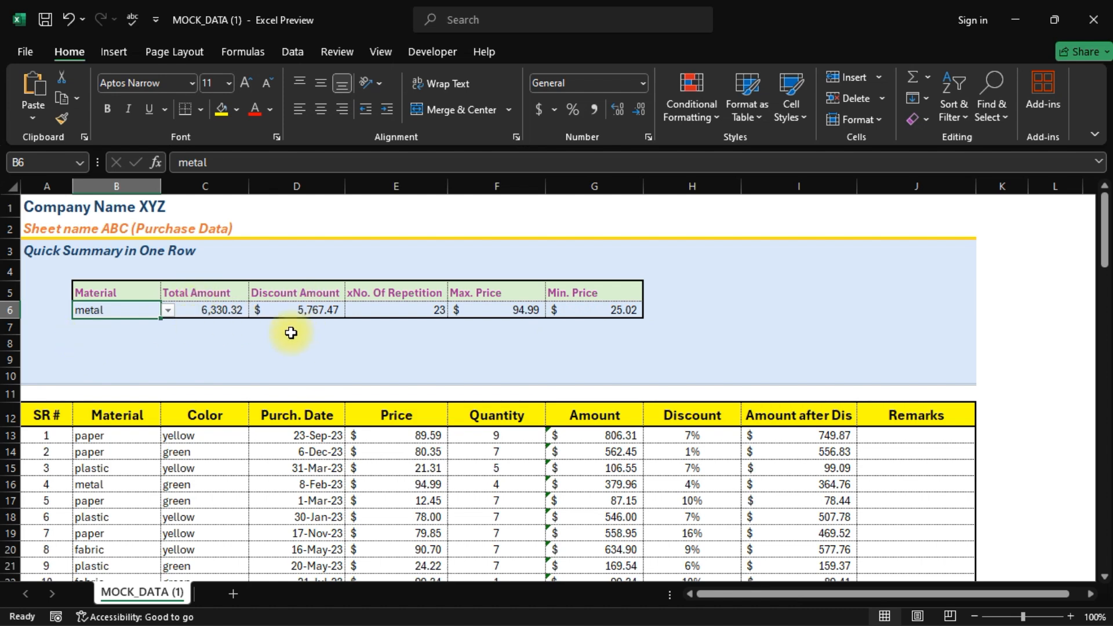
click(167, 311)
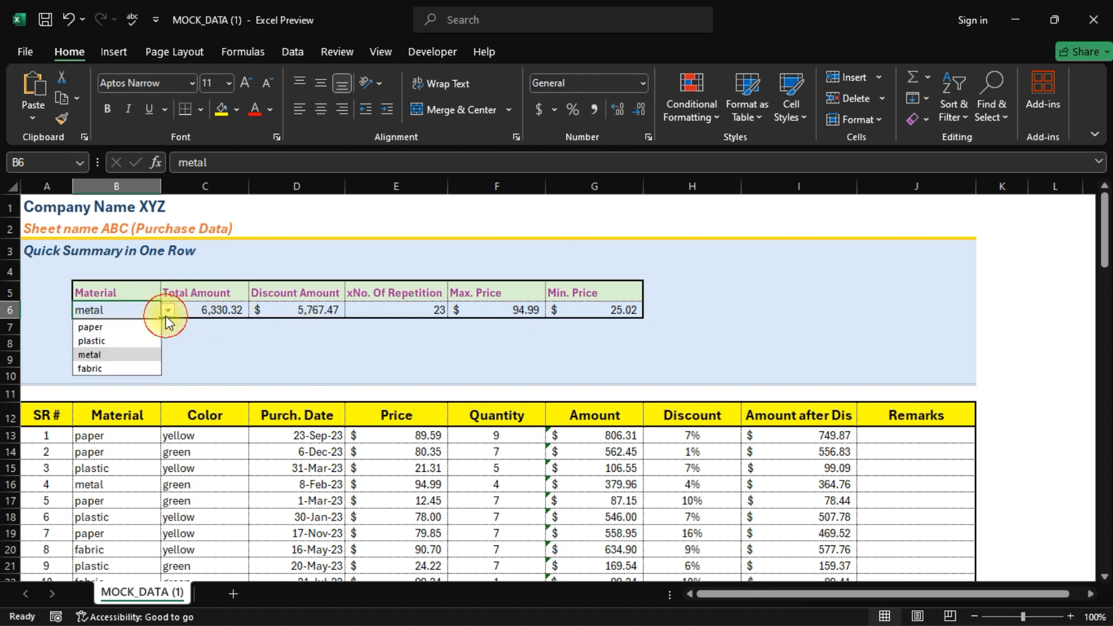
click(111, 369)
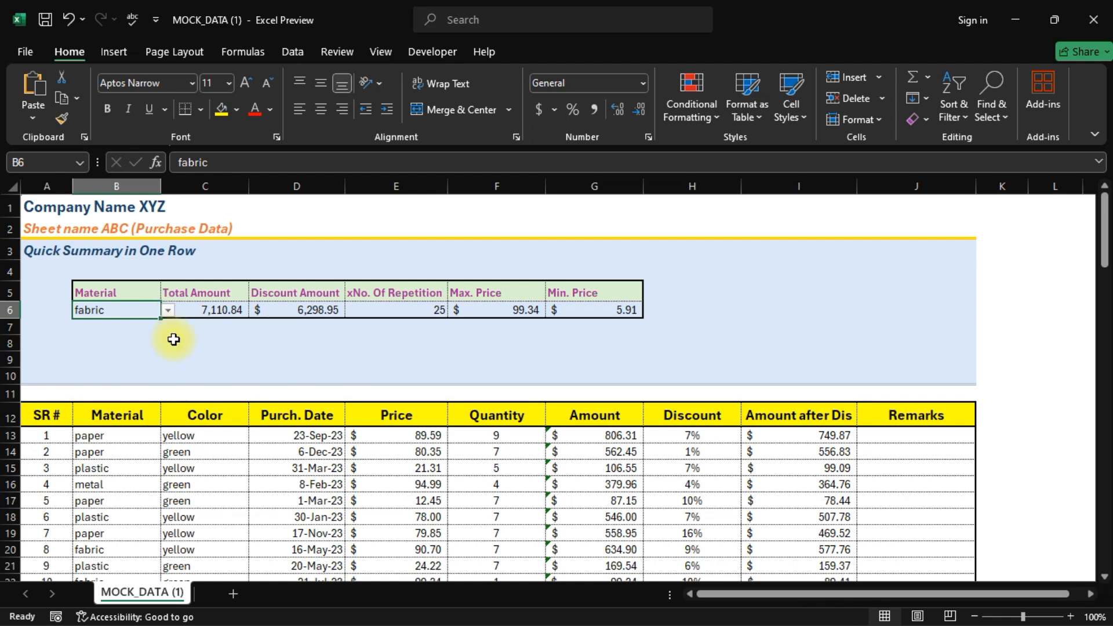
click(669, 315)
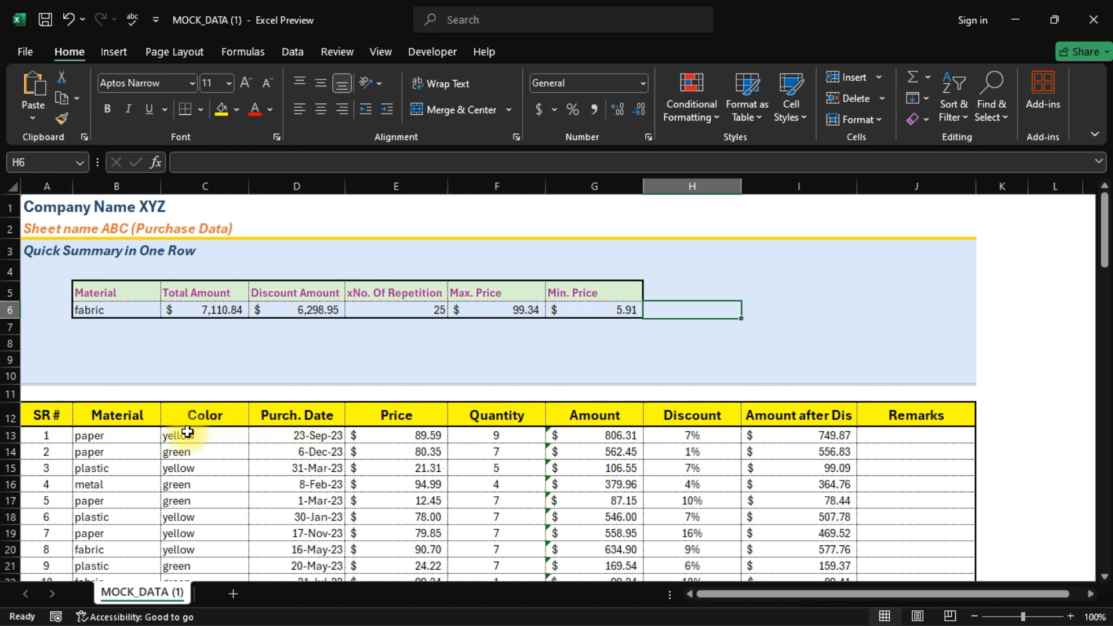
click(297, 416)
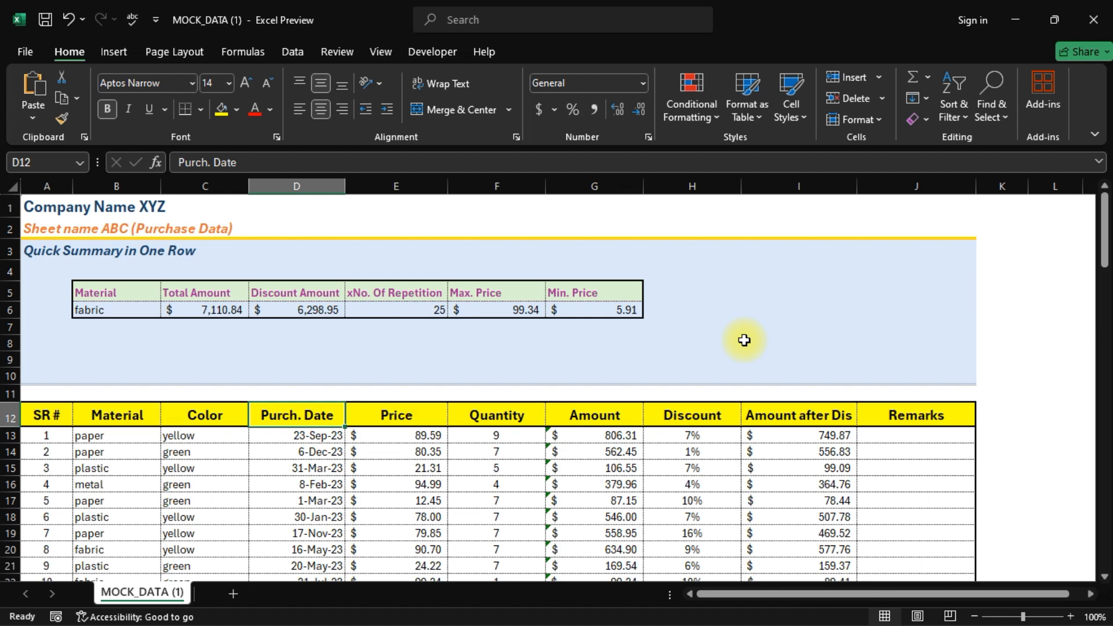
scroll(741, 337, down, 5)
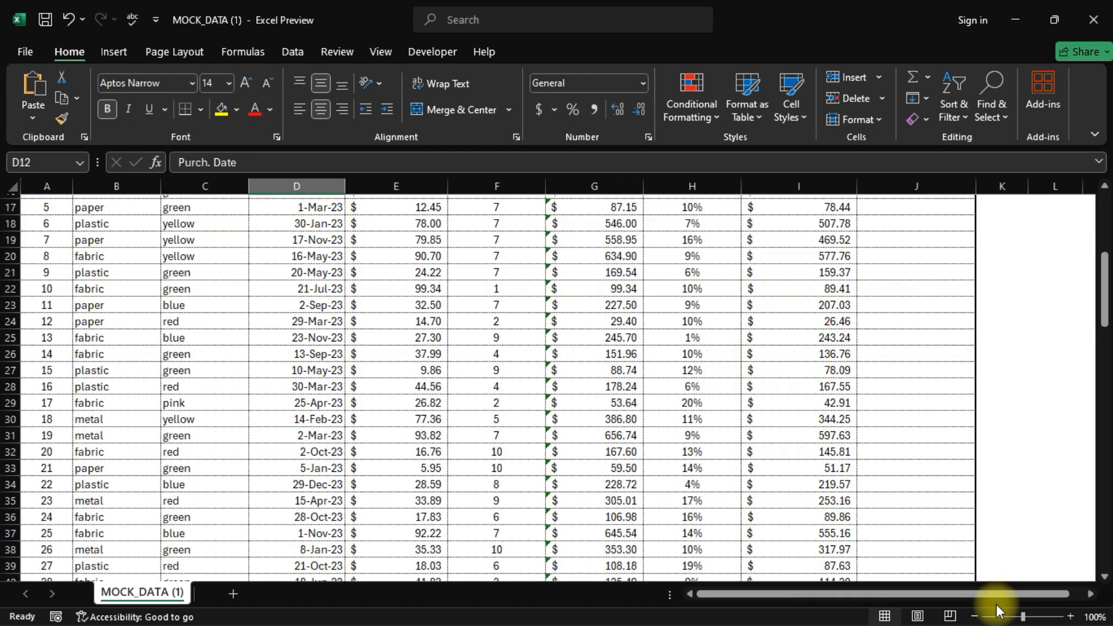
scroll(717, 523, up, 5)
click(679, 314)
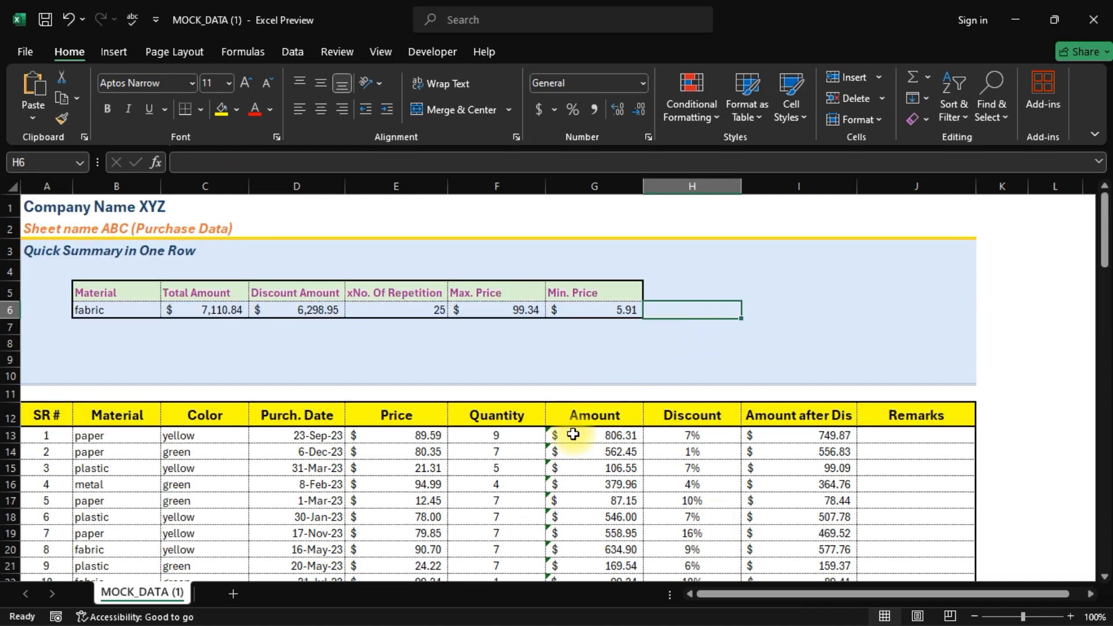
drag(36, 469, 897, 471)
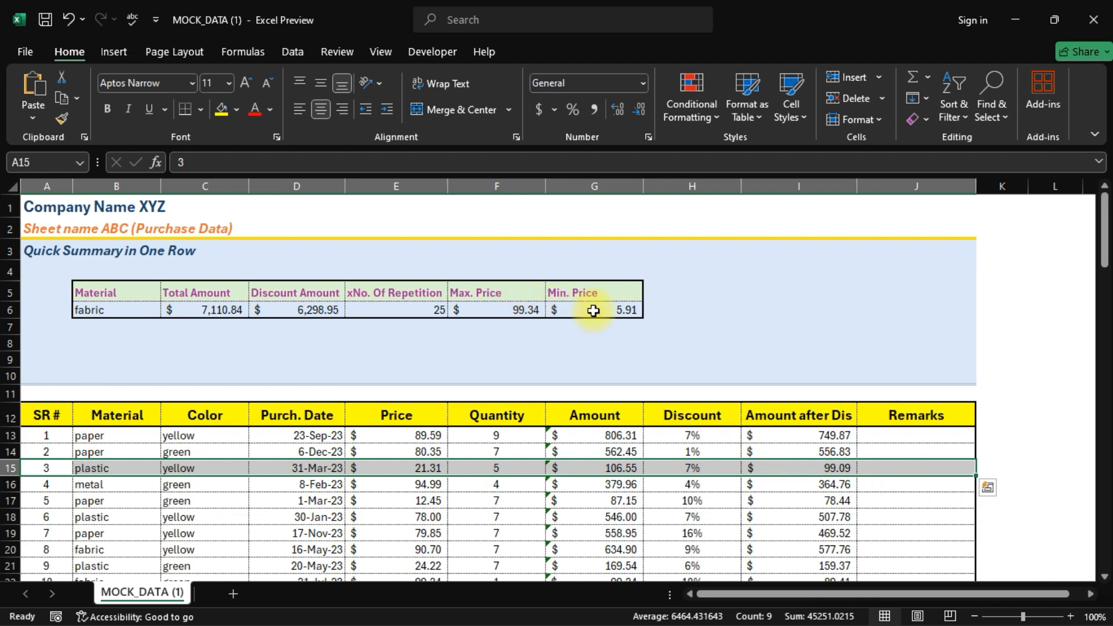
click(725, 306)
click(746, 325)
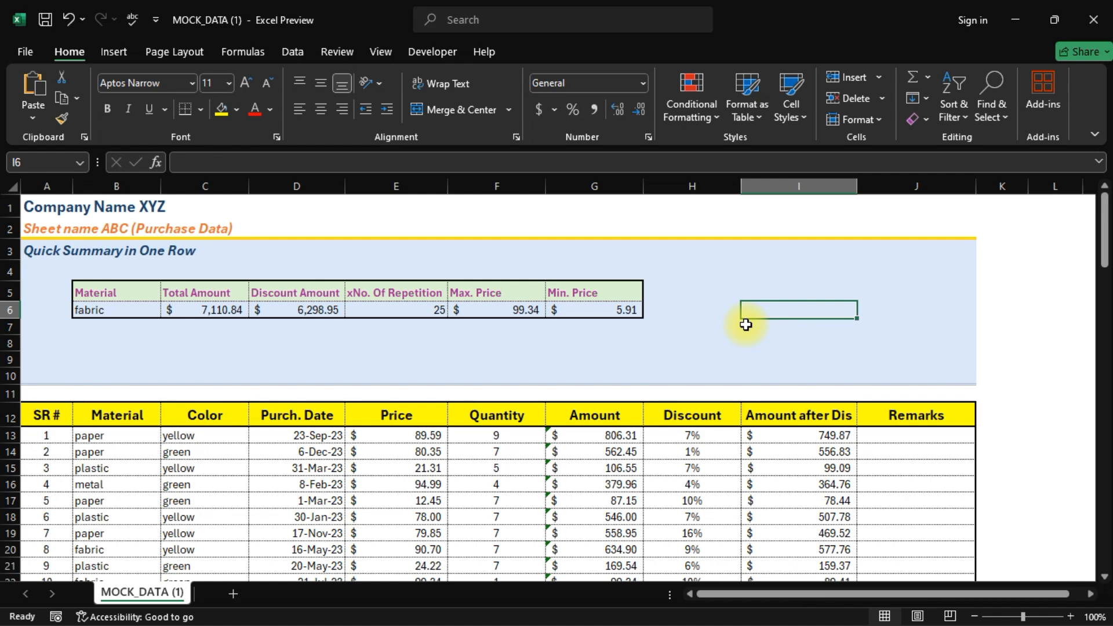
drag(504, 485, 509, 474)
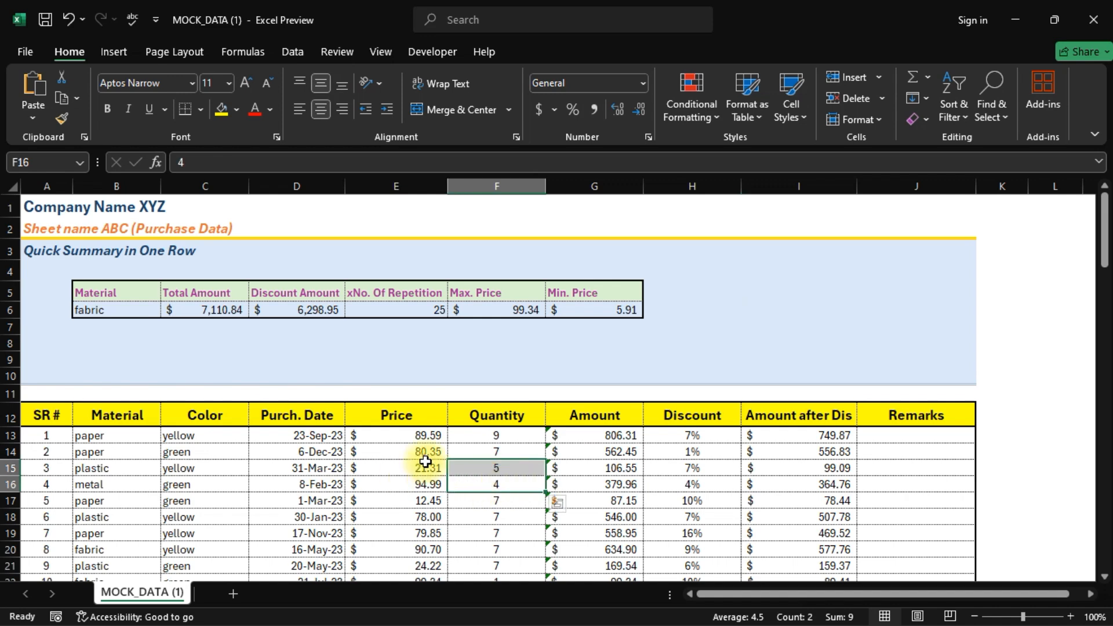
click(502, 467)
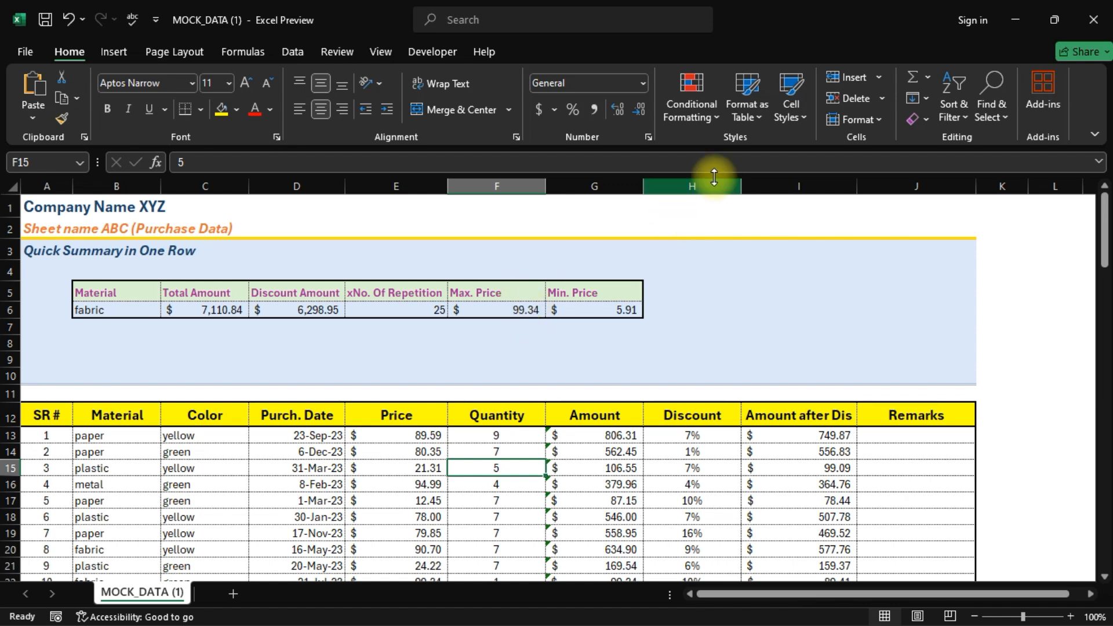
- Select A12:J112 and start a new formula-based conditional formatting rule
click(45, 416)
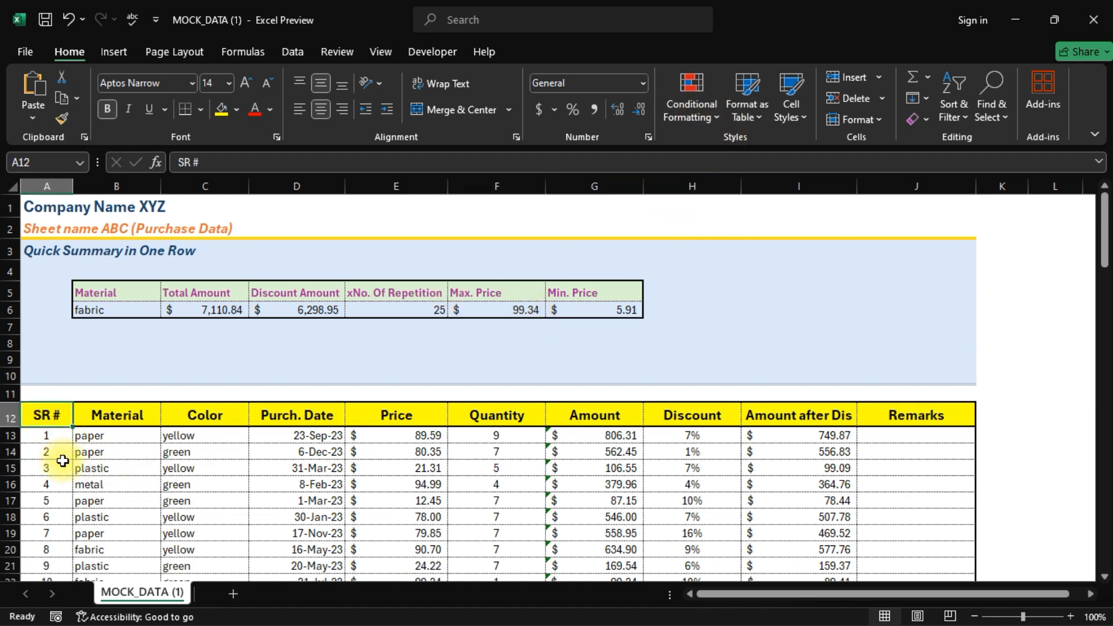
key(ctrl+shift+Right)
key(ctrl+shift+Down)
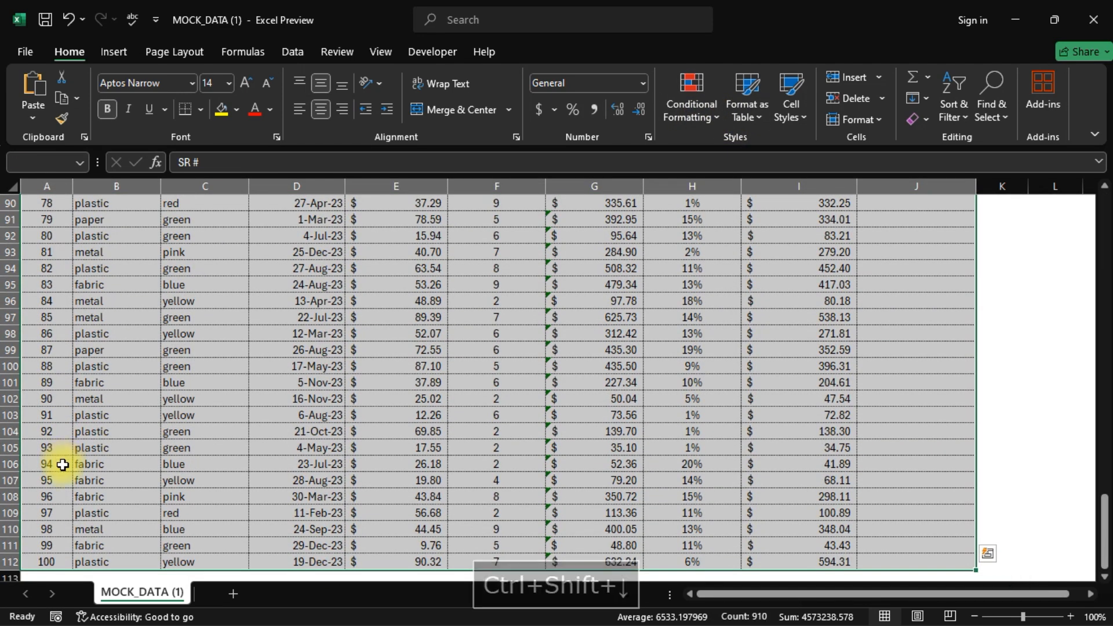
click(692, 104)
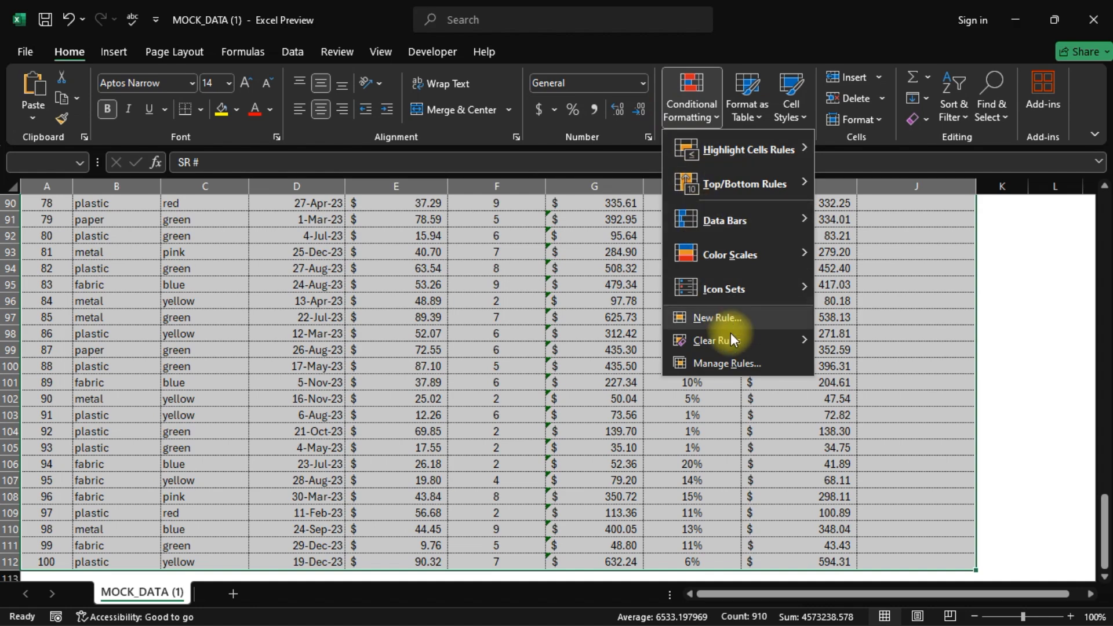
click(717, 319)
click(479, 342)
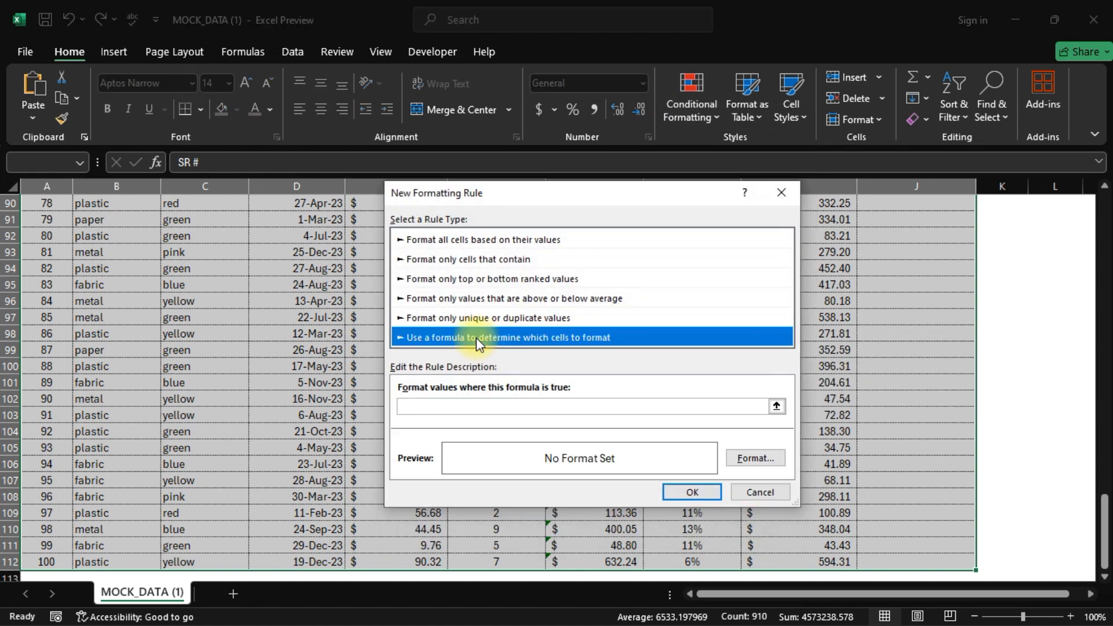
- Enter the rule formula =$E12=$F$6 to match rows at the max price
click(442, 410)
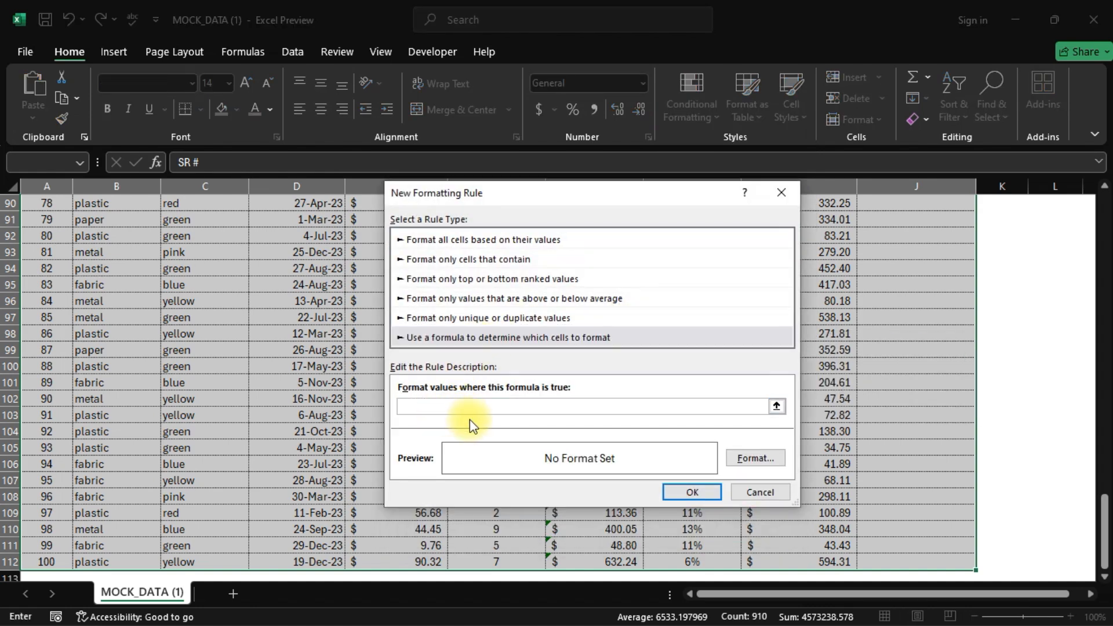
scroll(674, 376, up, 20)
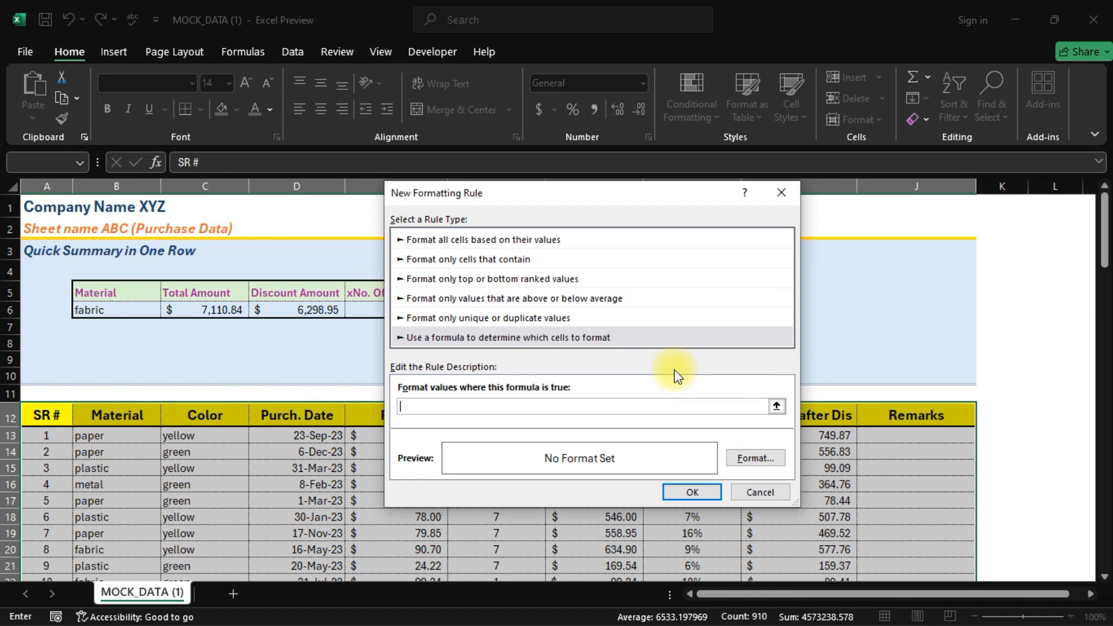
text(=)
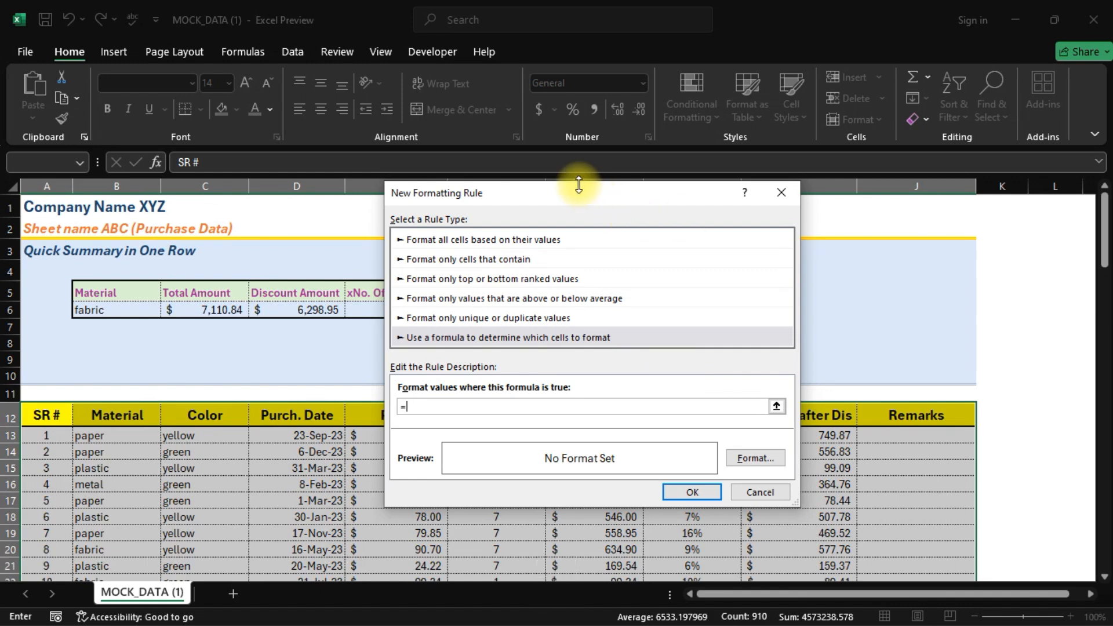
drag(558, 198, 730, 209)
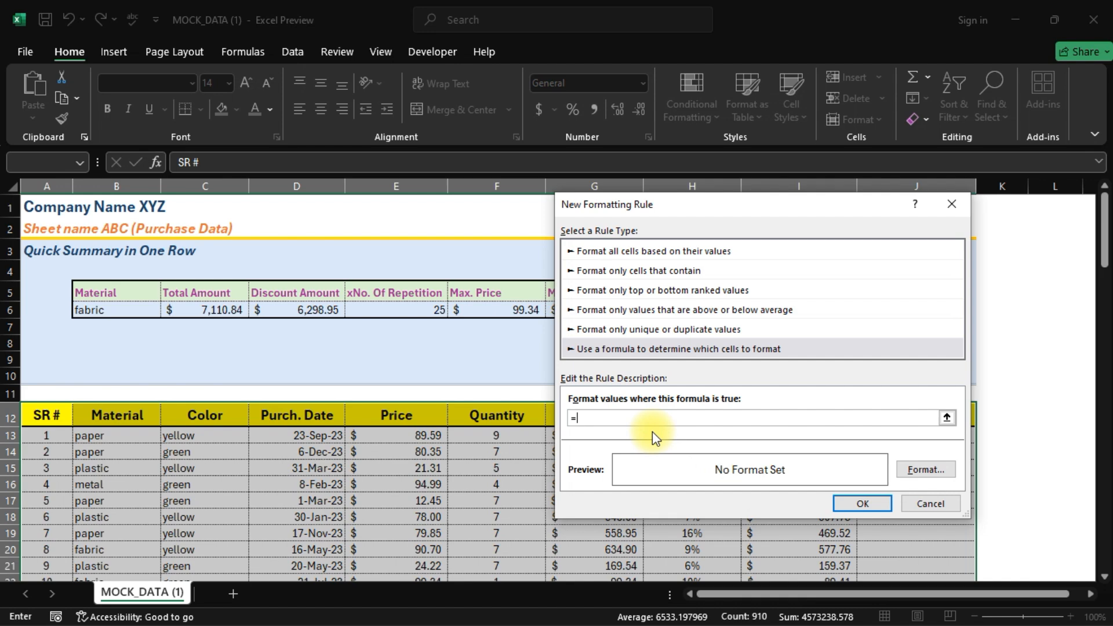
text($E)
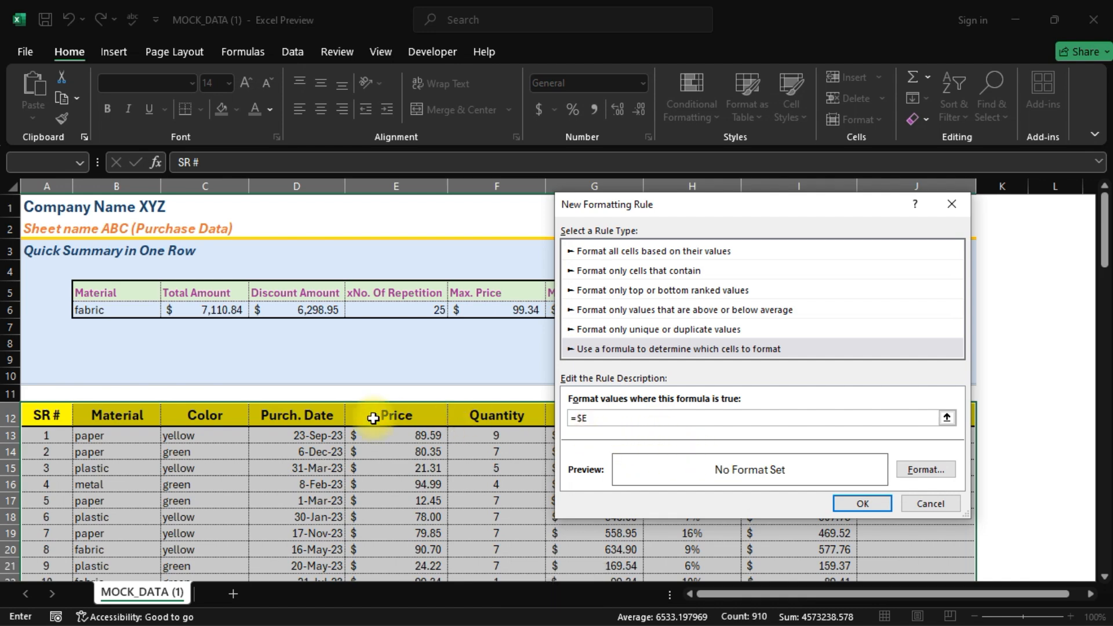
text(12)
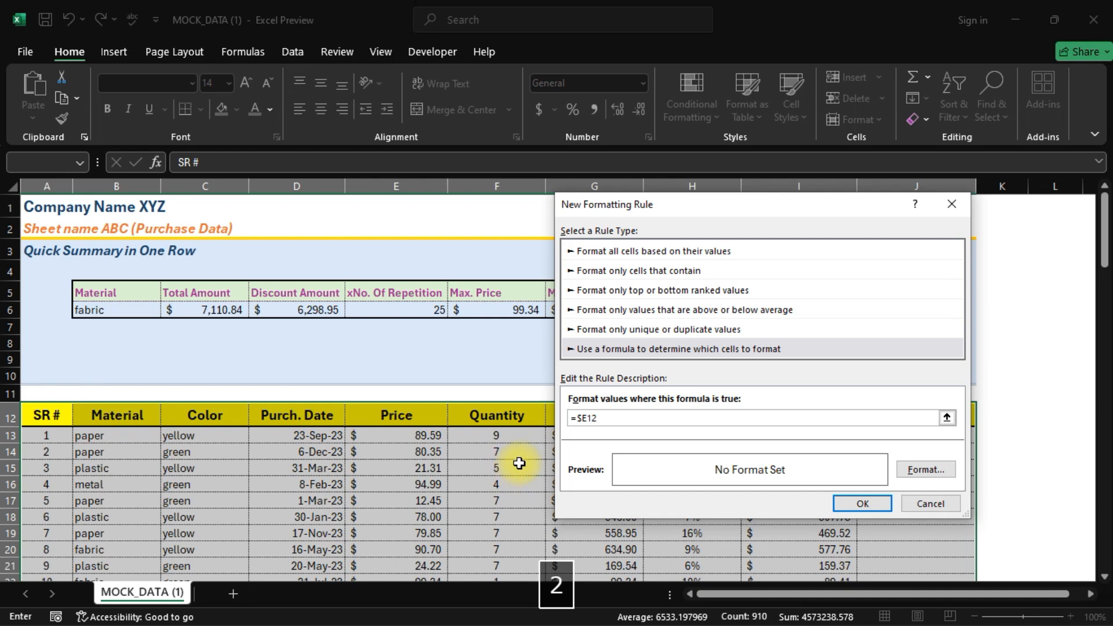
text(=)
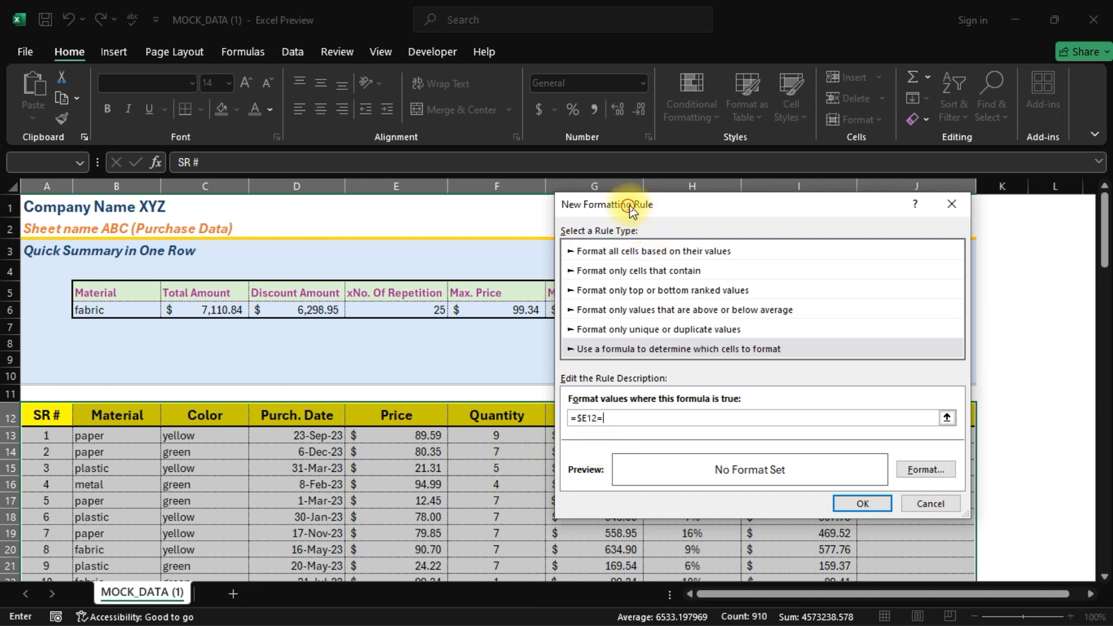
drag(632, 212, 679, 214)
click(497, 310)
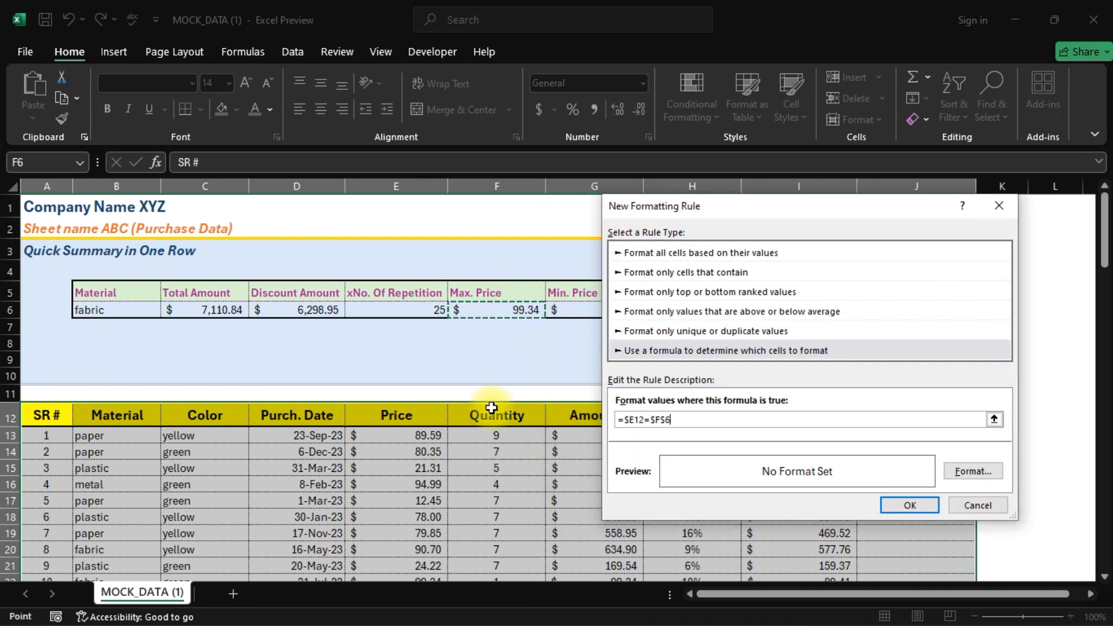
- Format matching rows with bold dark blue text and a light green fill, and save the rule
click(986, 473)
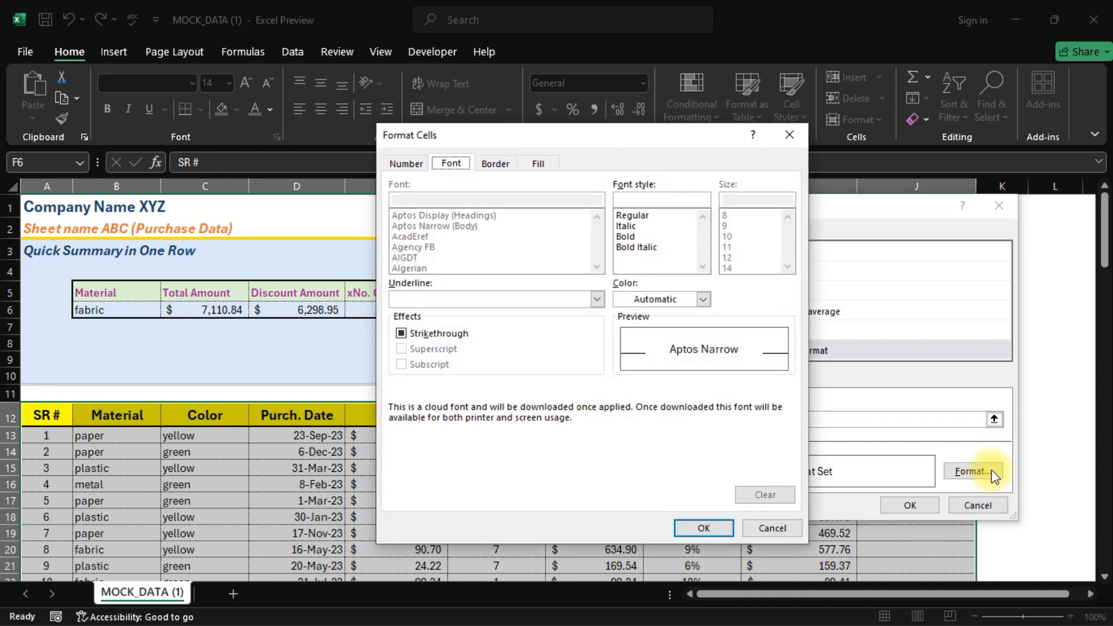
click(624, 236)
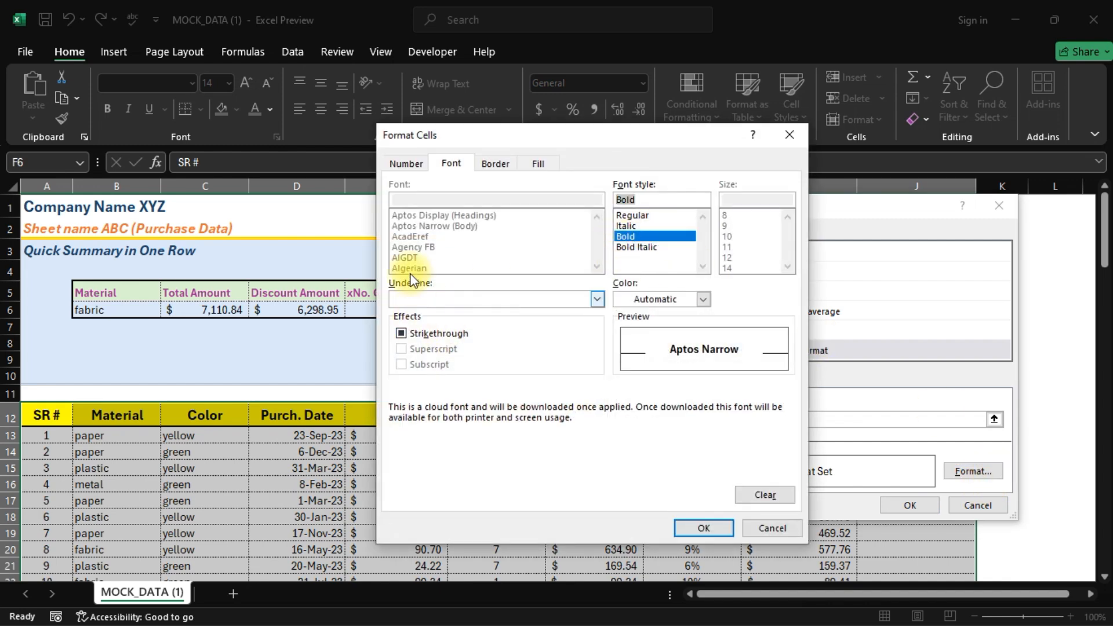
click(700, 304)
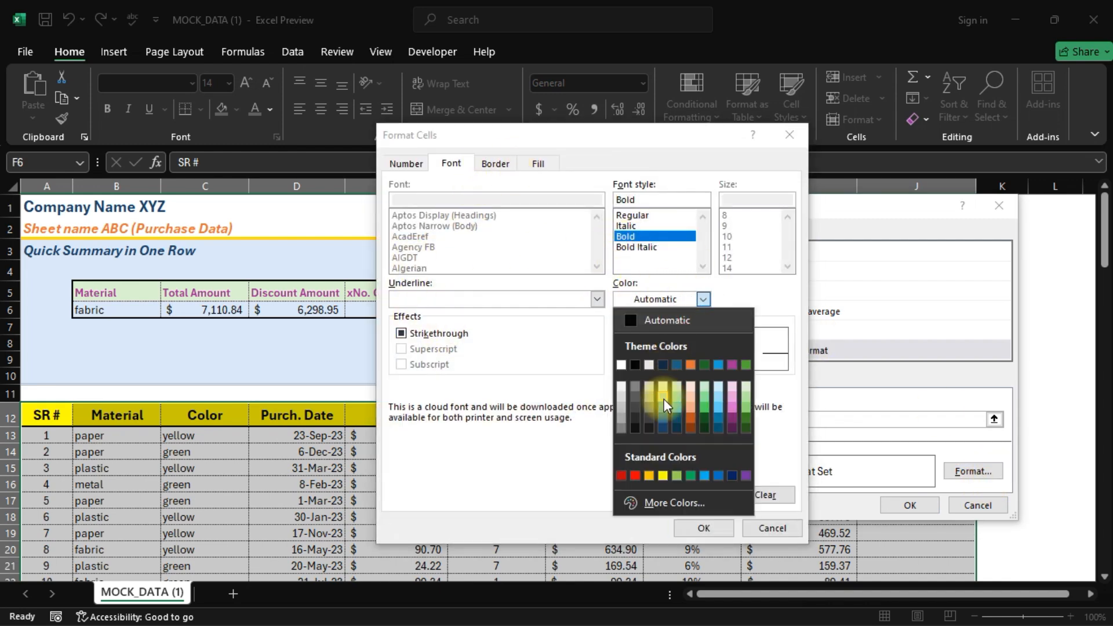
click(680, 367)
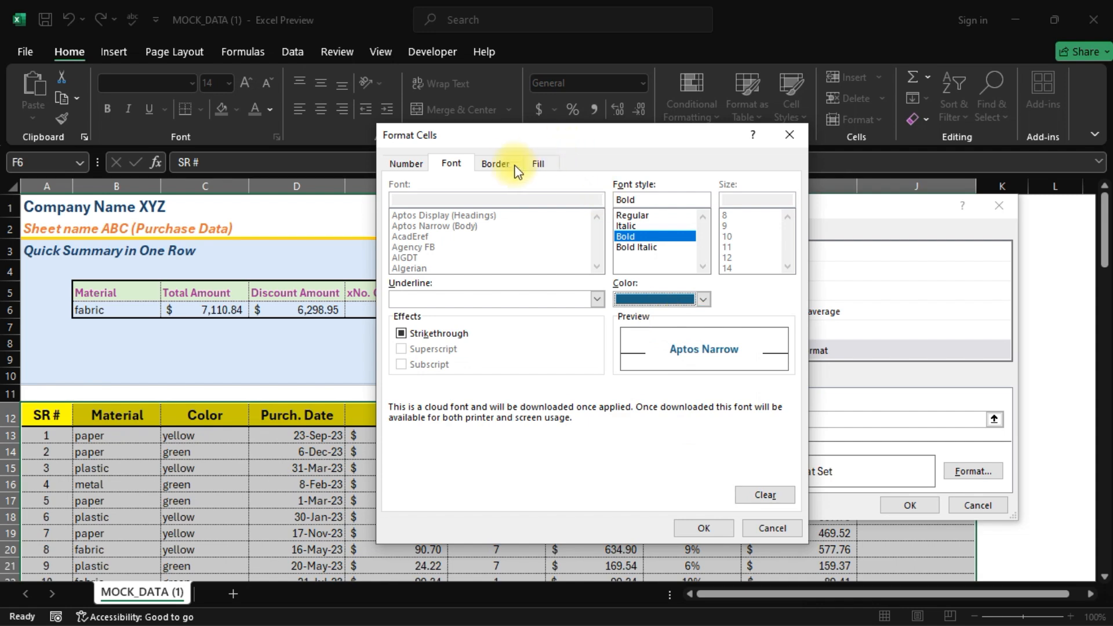
click(536, 163)
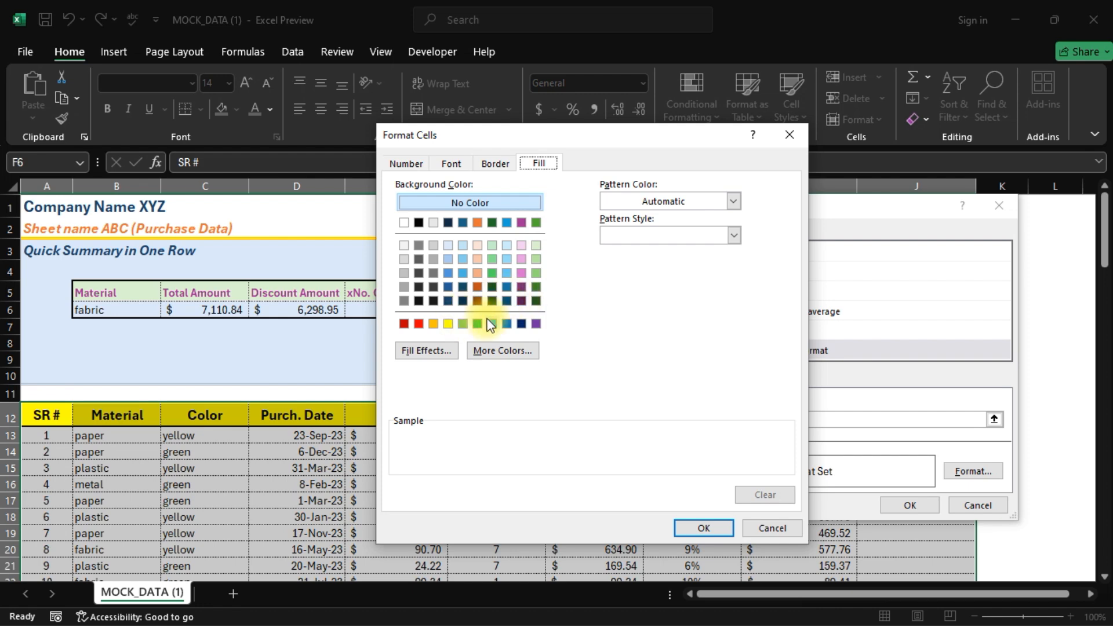
click(464, 325)
click(699, 530)
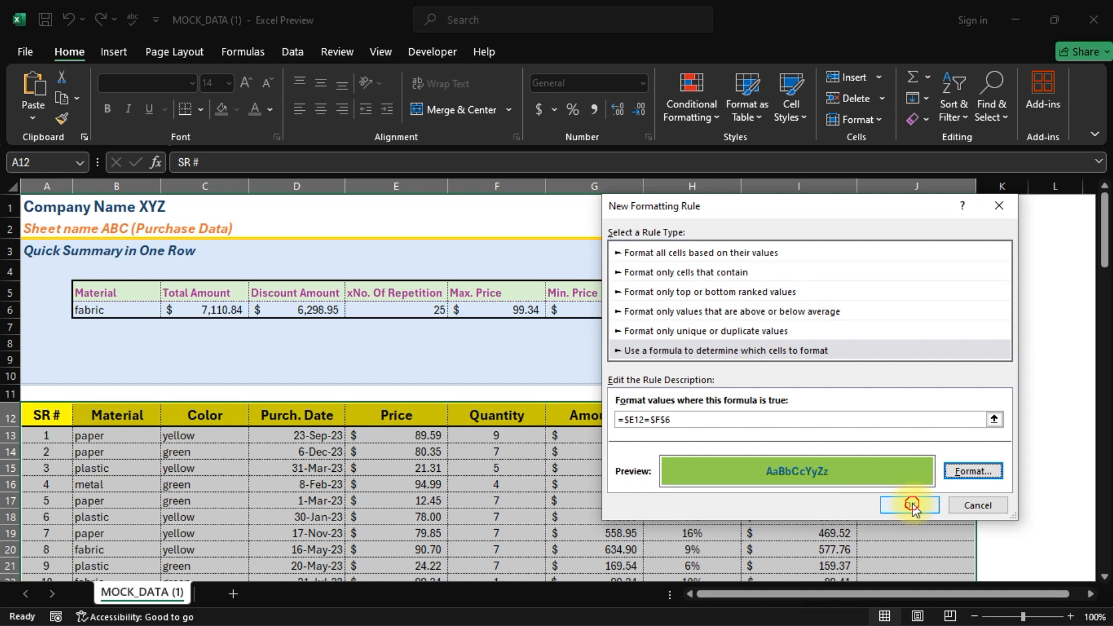
click(912, 505)
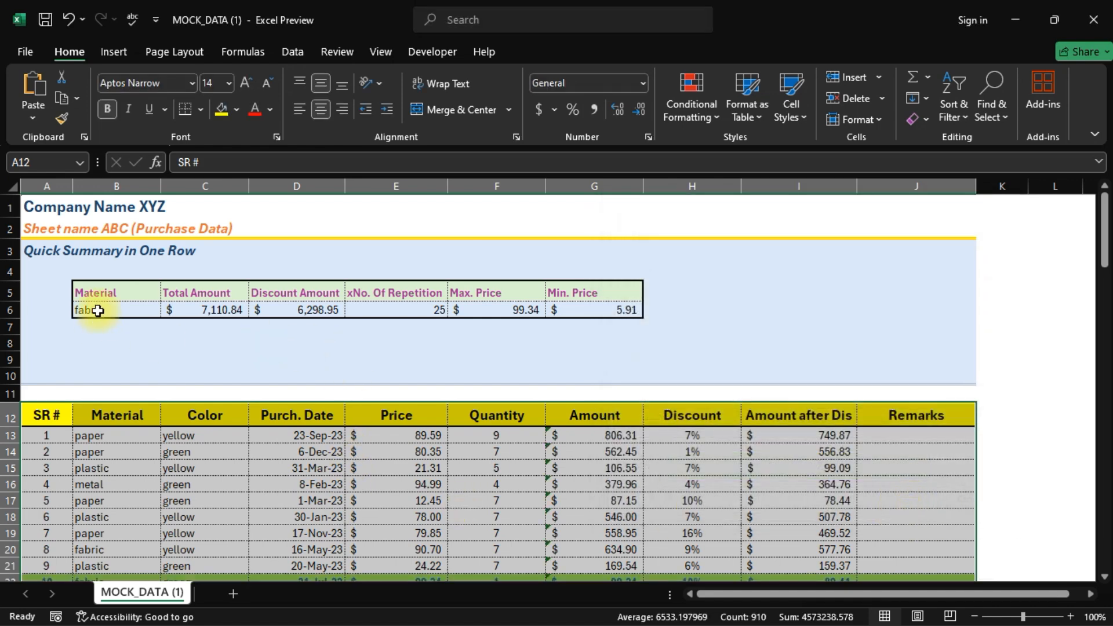
click(510, 310)
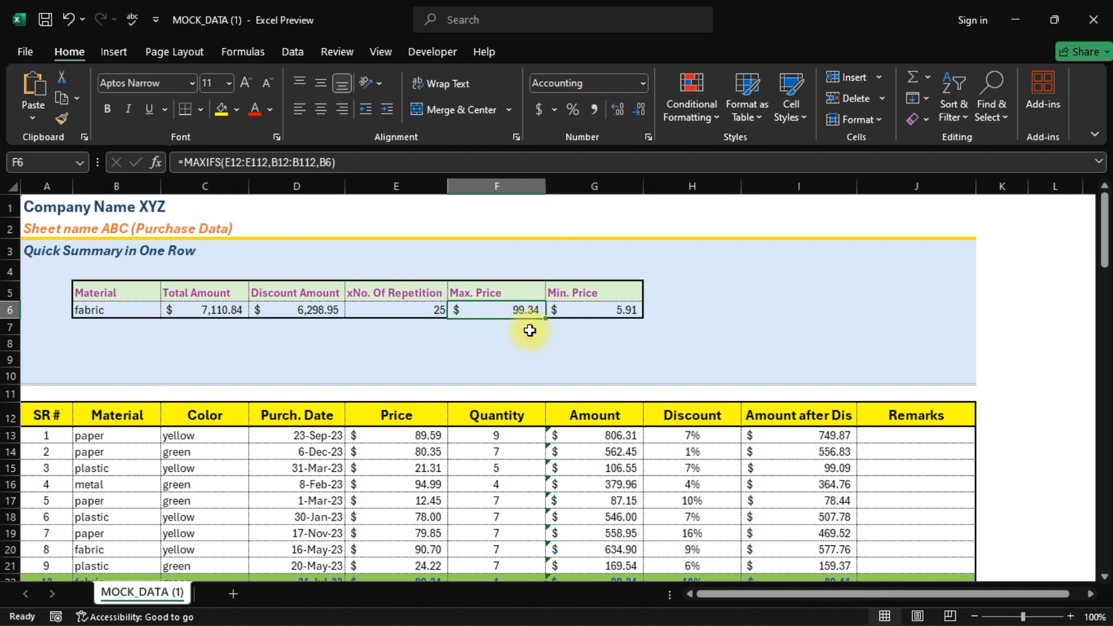
scroll(530, 330, down, 1)
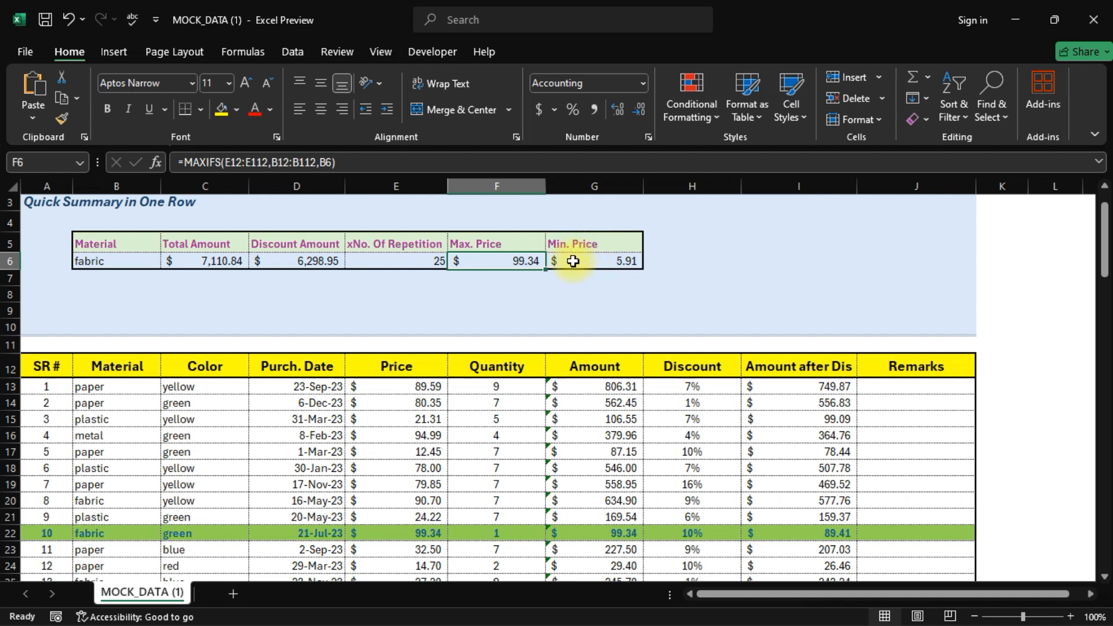
- In the Rules Manager for This Worksheet, duplicate the =$E12=$F$6 green rule and edit the copy
click(692, 116)
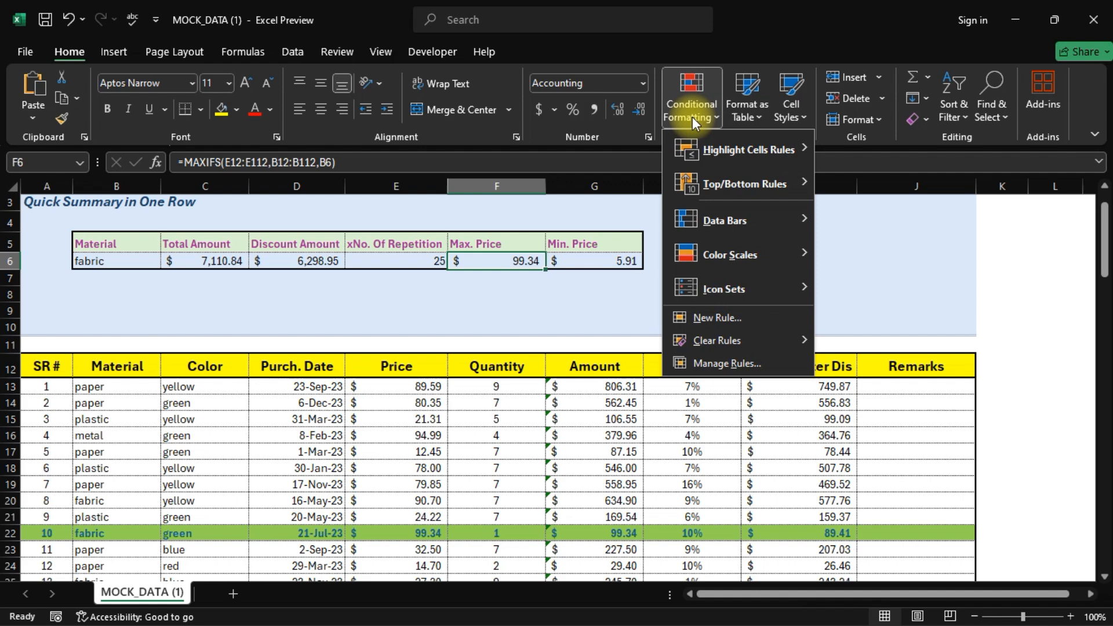
click(740, 363)
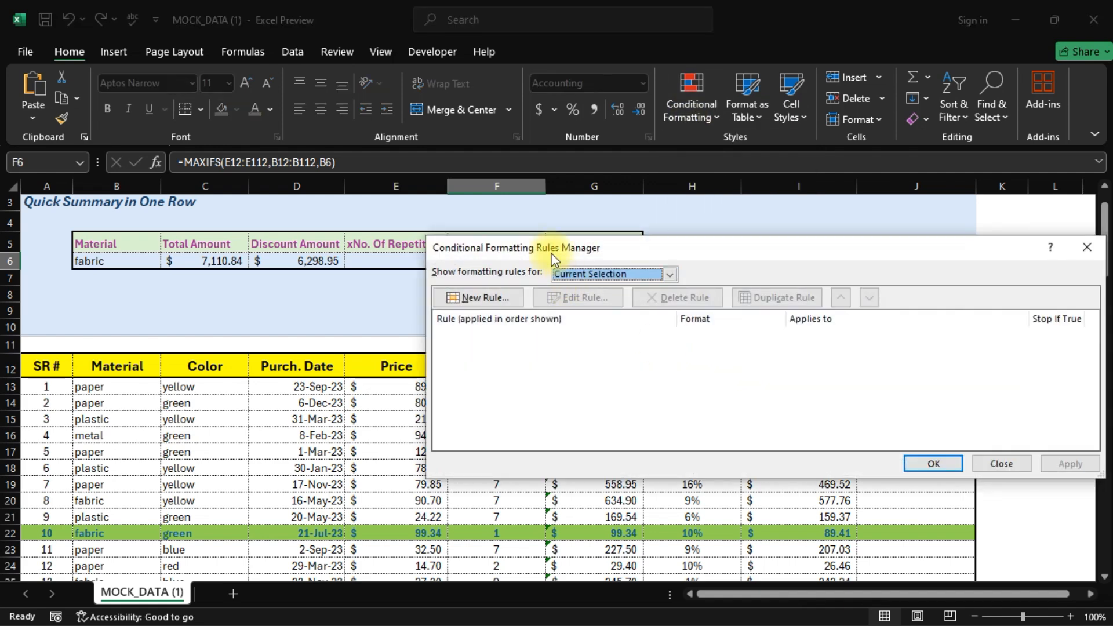
drag(500, 243, 499, 225)
click(669, 256)
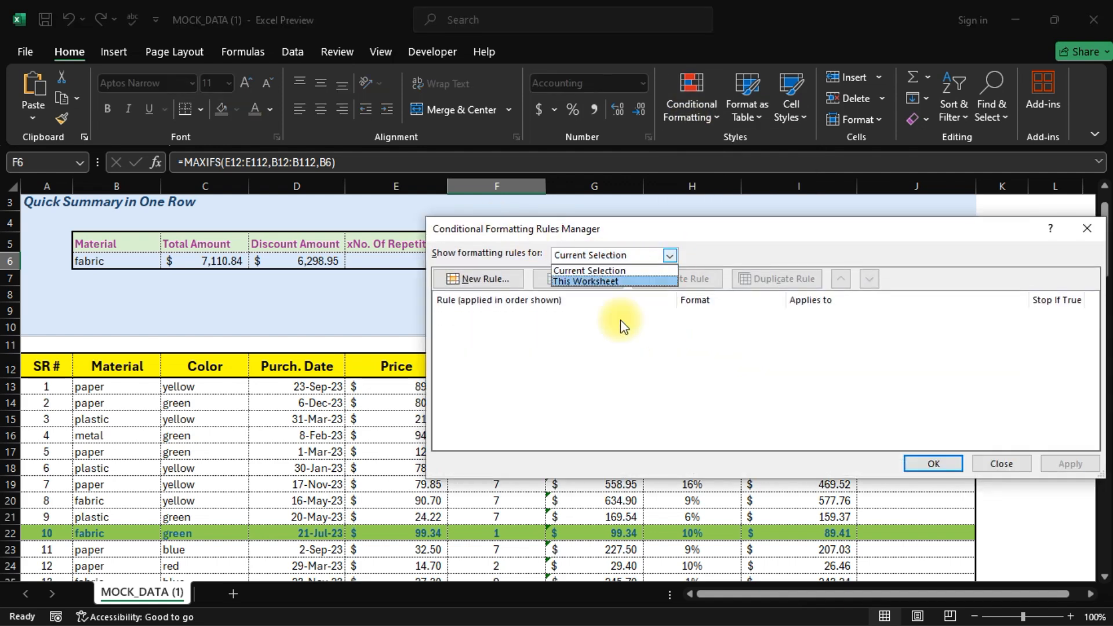
click(569, 281)
click(513, 326)
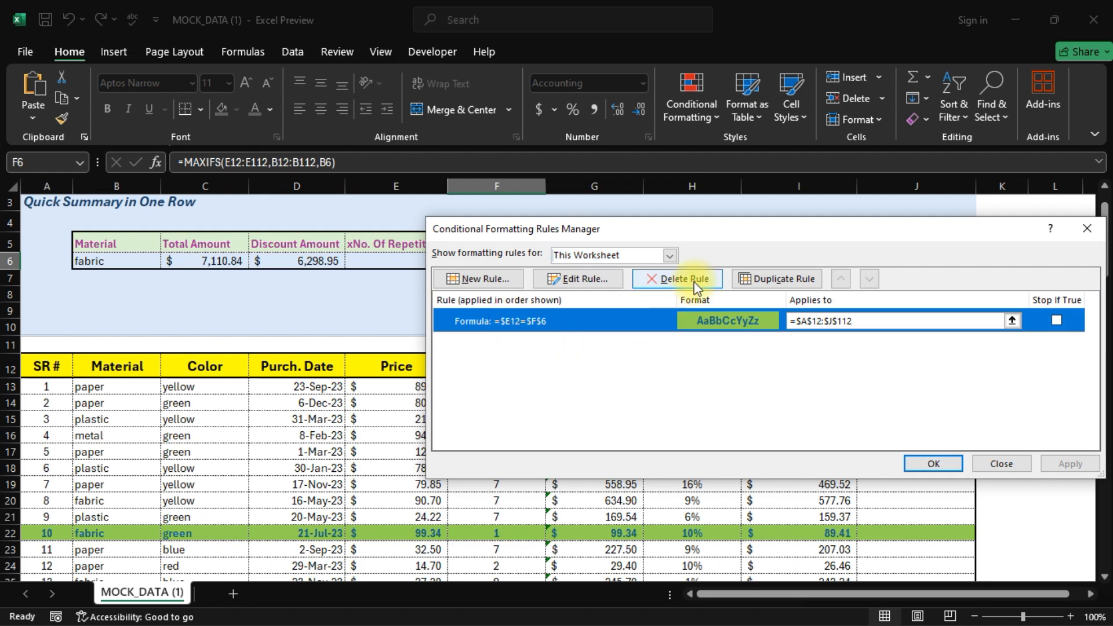
click(793, 283)
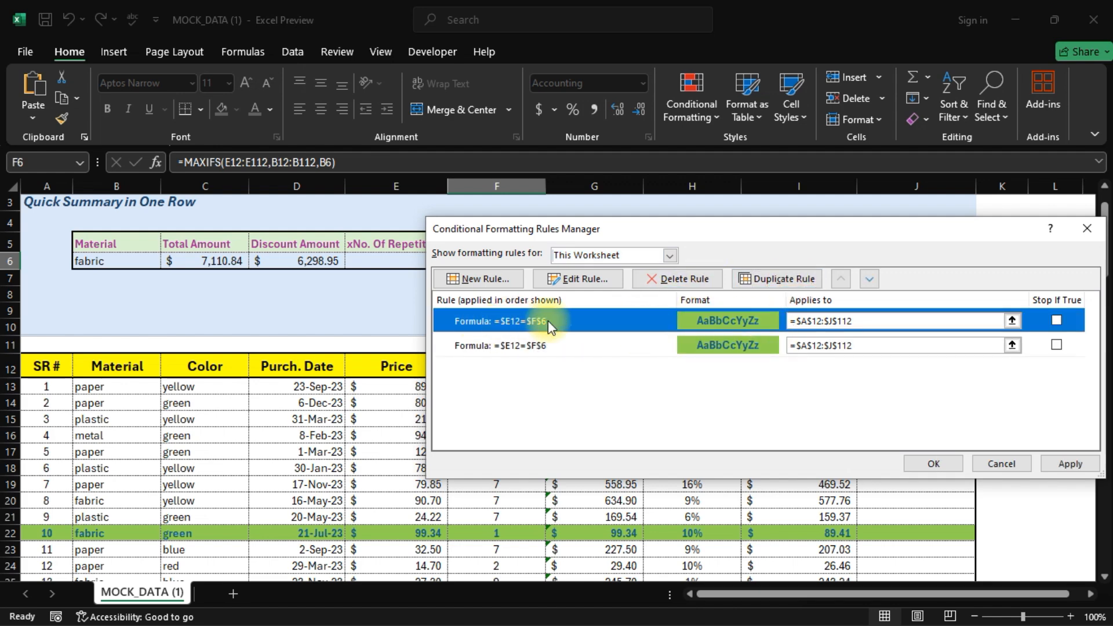
click(577, 279)
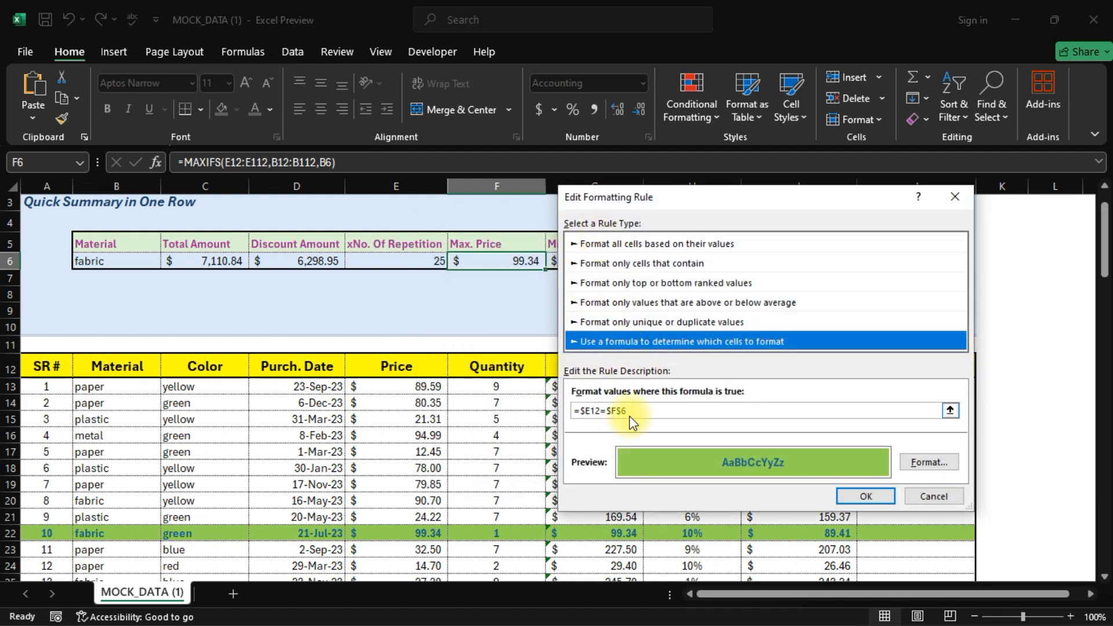
- Change the copied rule's formula to =$E12=$G$6
drag(628, 205, 722, 202)
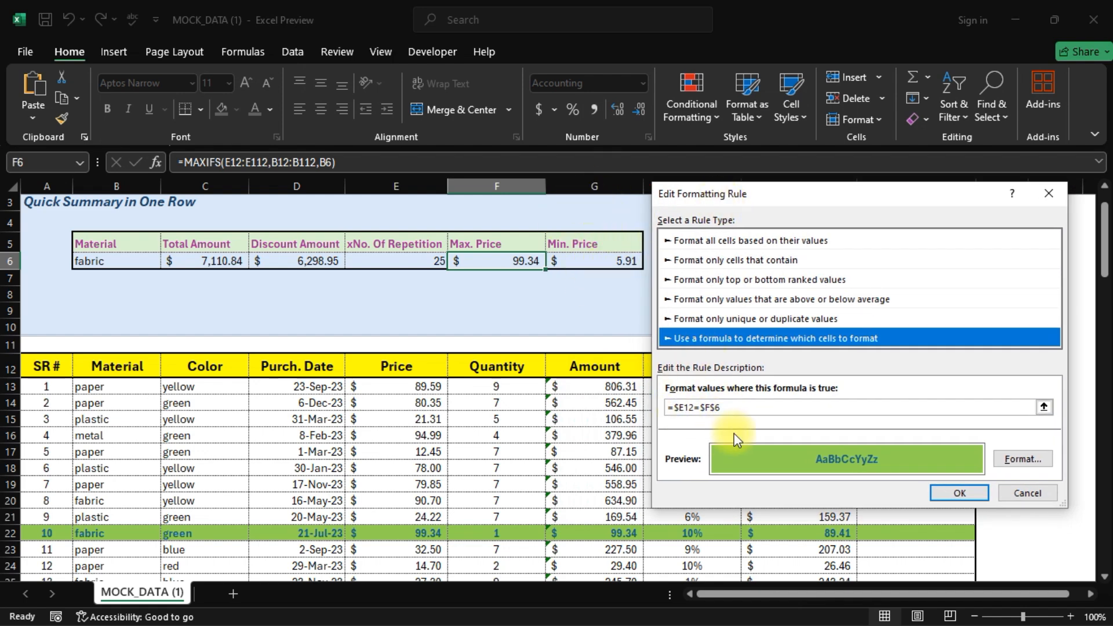
click(708, 408)
text(G)
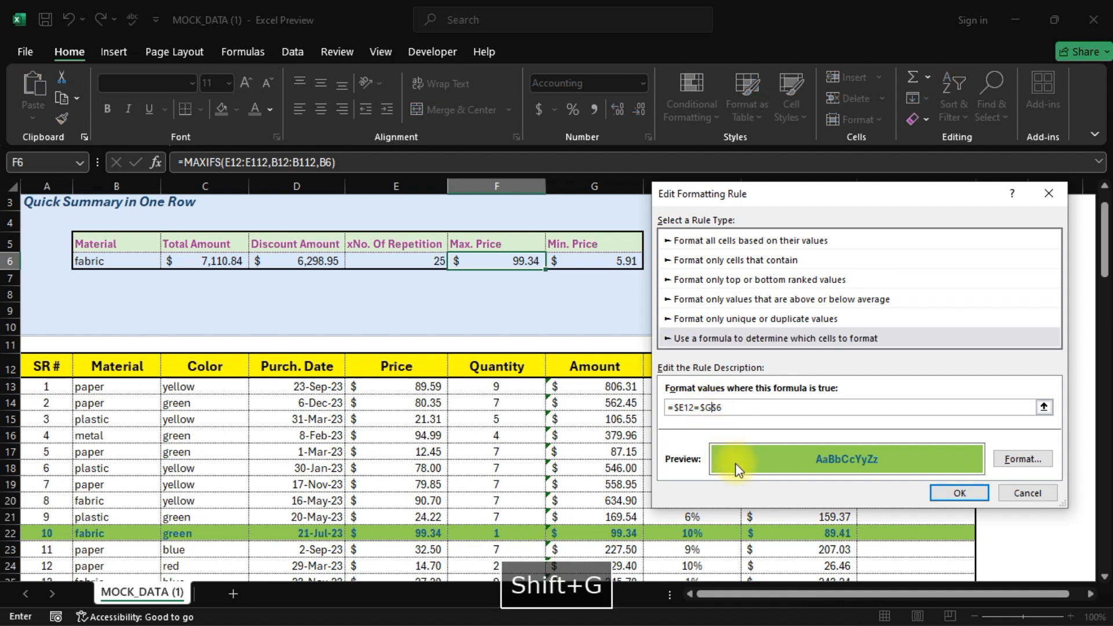
- Give the min-price rule a red fill and apply both highlight rules to the sheet
click(1023, 459)
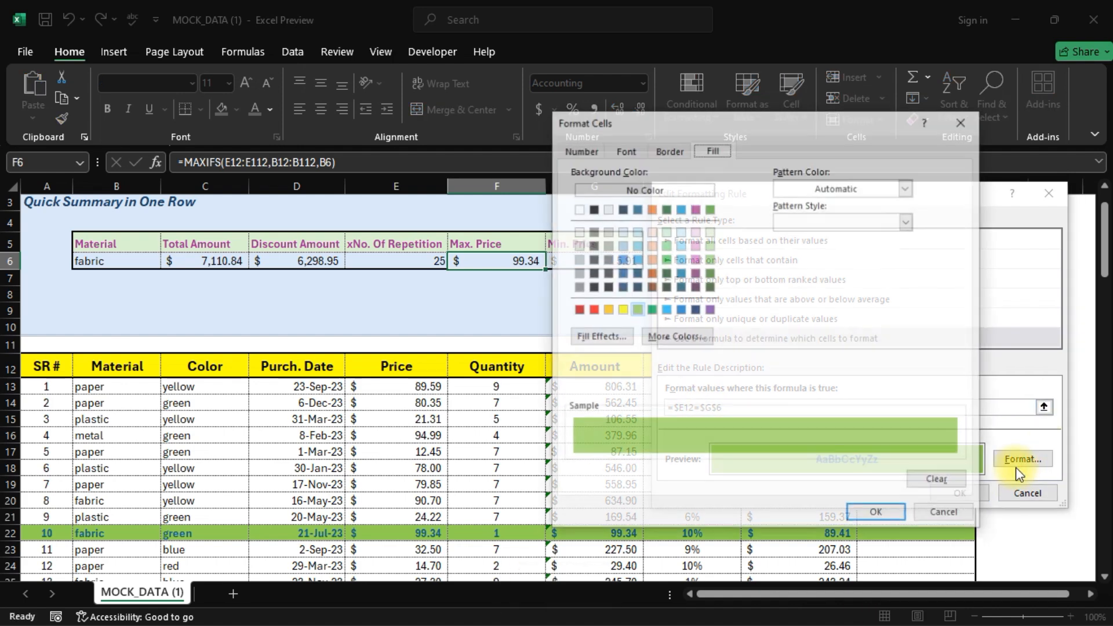
click(592, 309)
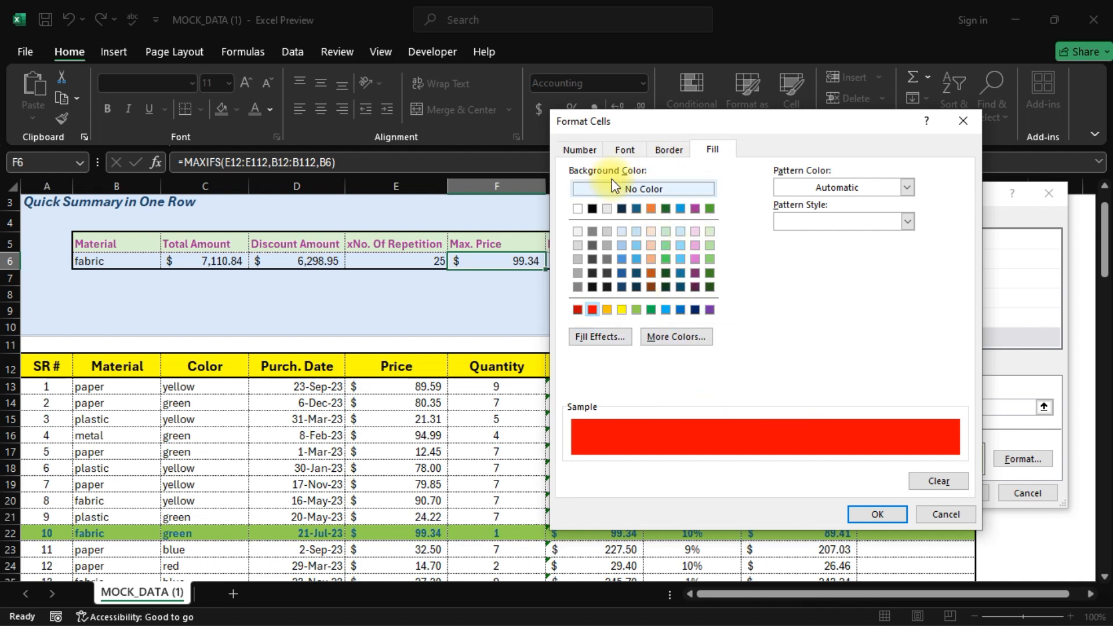
click(874, 516)
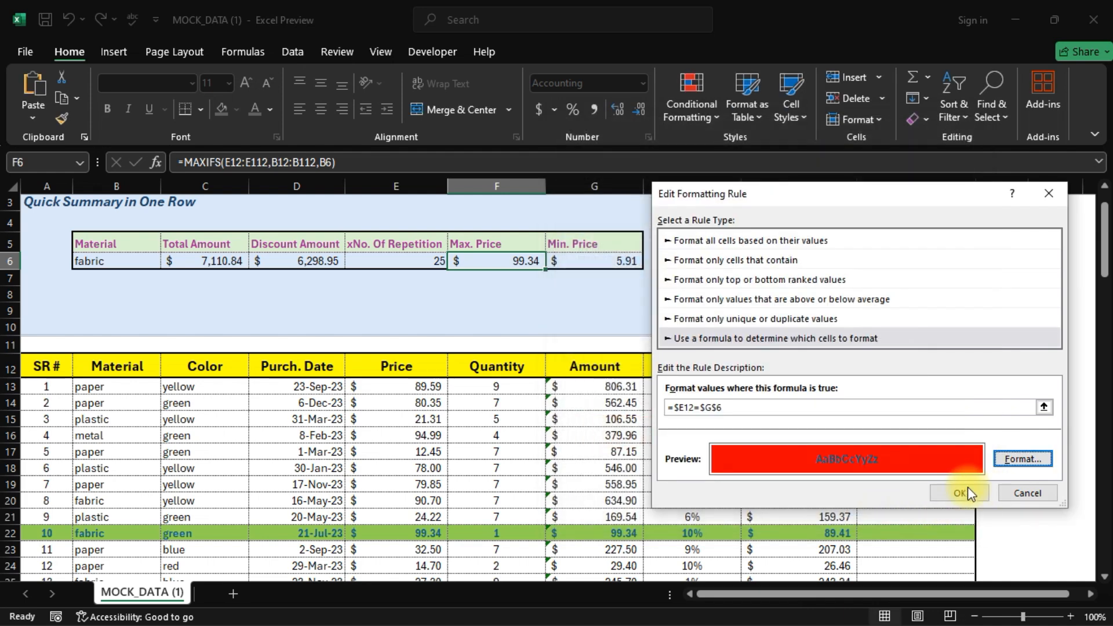
click(966, 492)
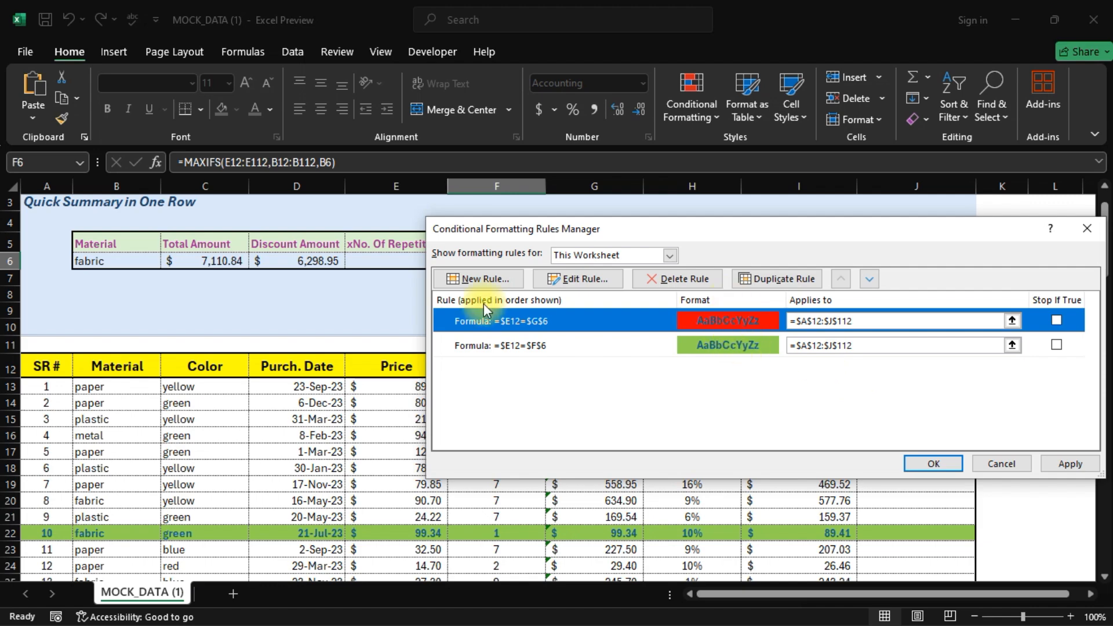
click(1063, 458)
click(934, 464)
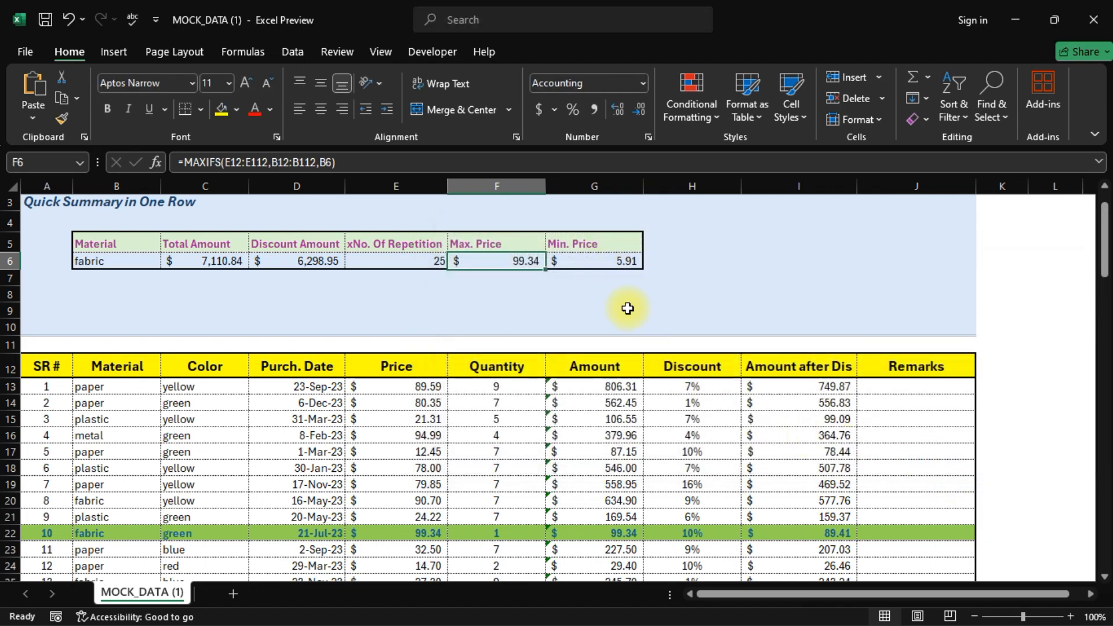
scroll(586, 448, down, 8)
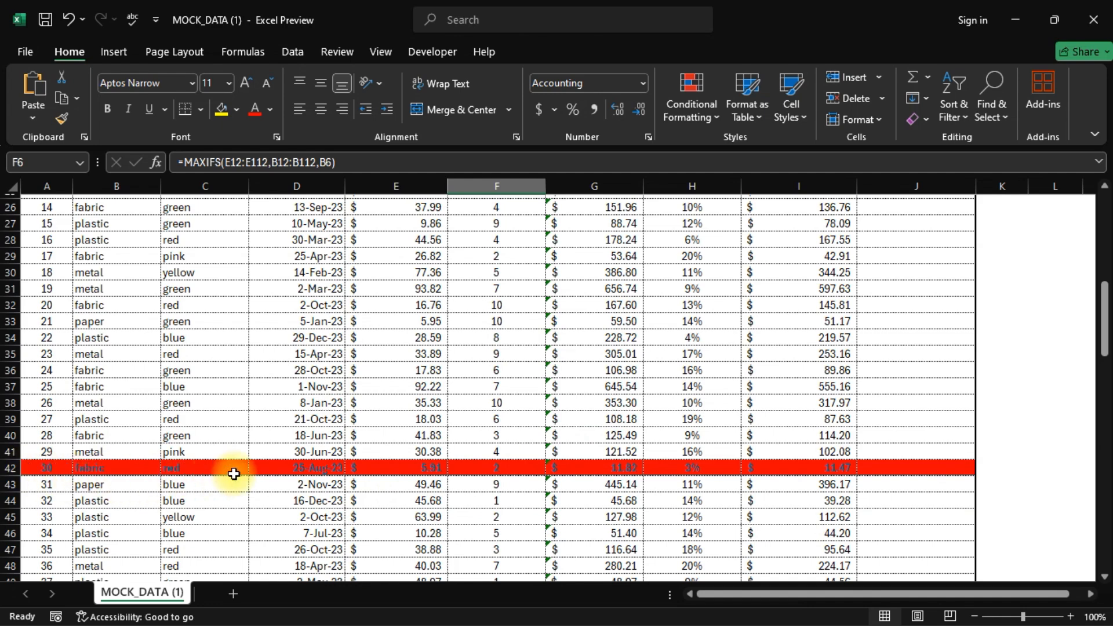
scroll(434, 349, down, 3)
scroll(854, 398, up, 12)
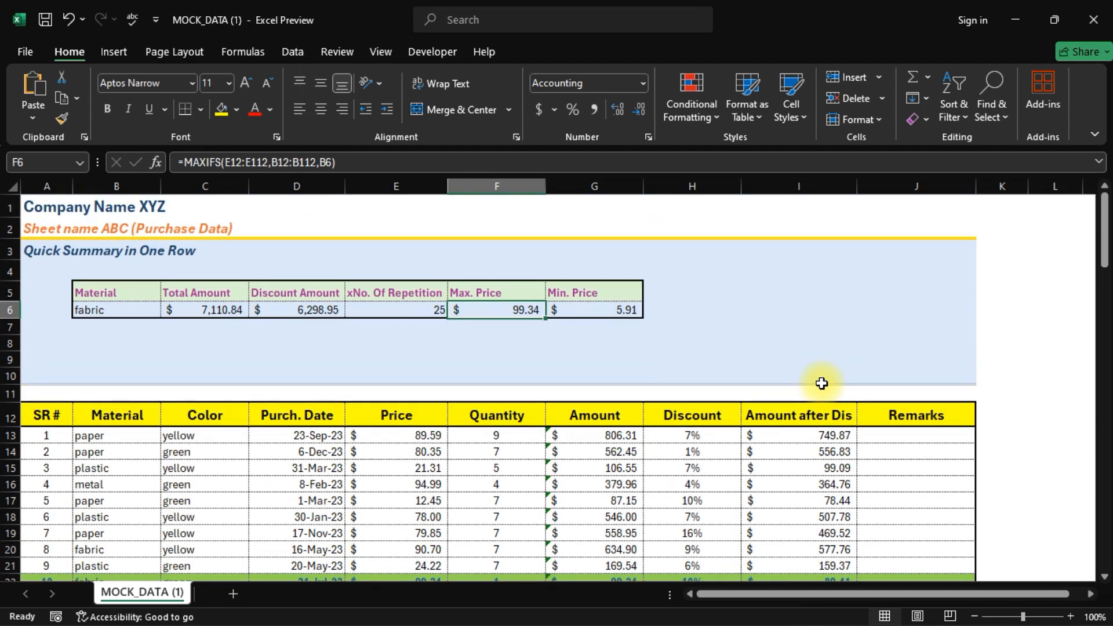
scroll(821, 383, down, 1)
scroll(822, 383, up, 1)
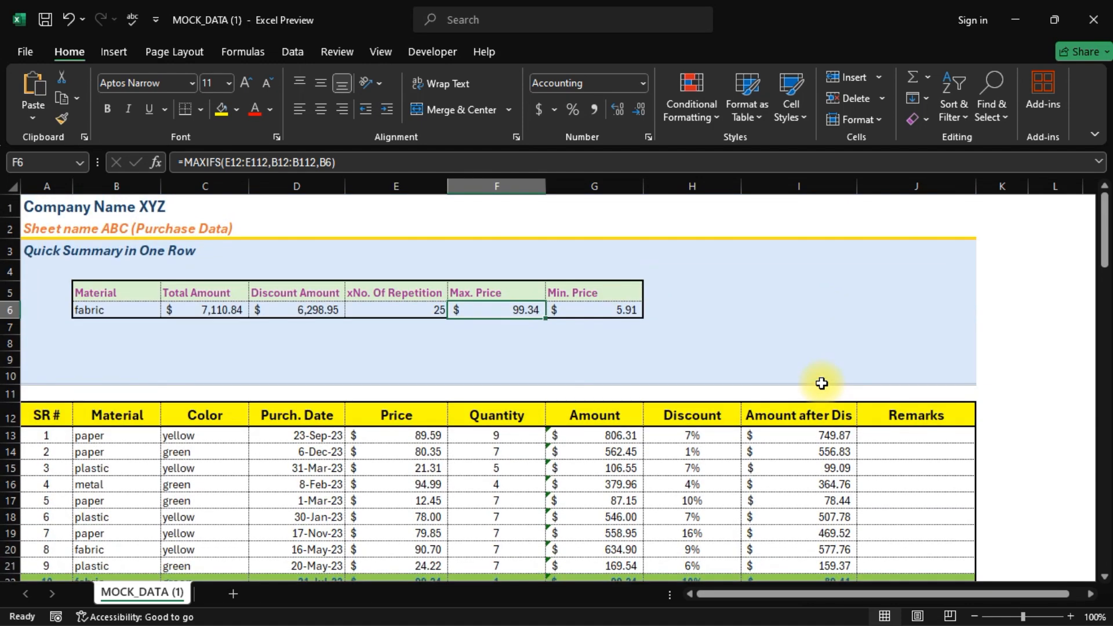